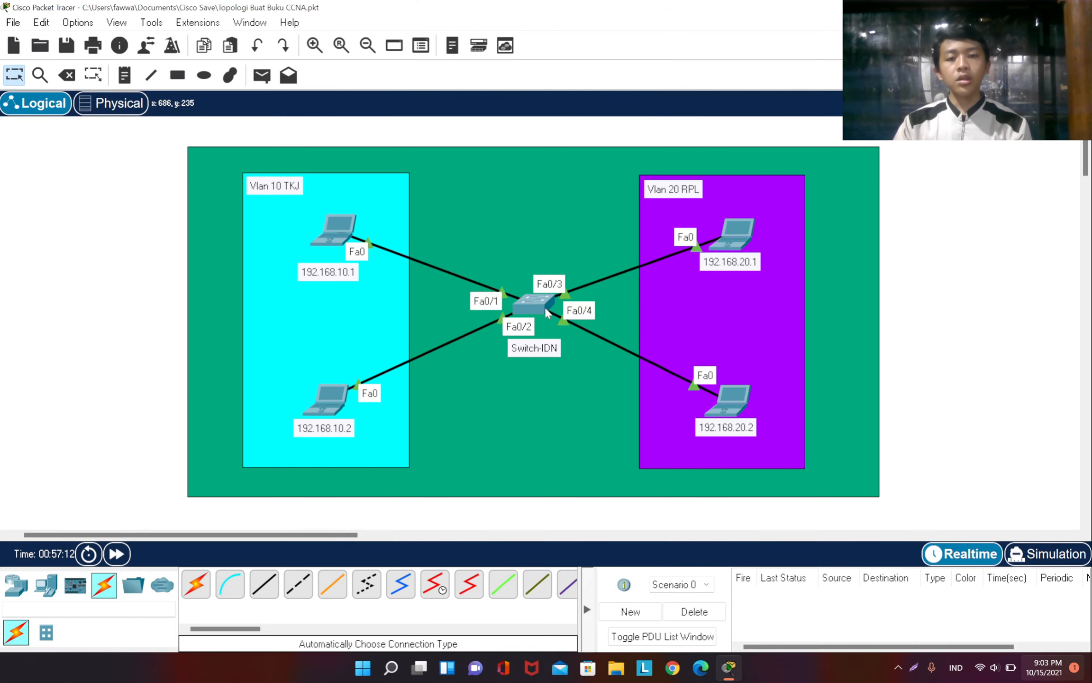
- Open the command-line interface of the central switch and start a console session at its user prompt
left_click(538, 305)
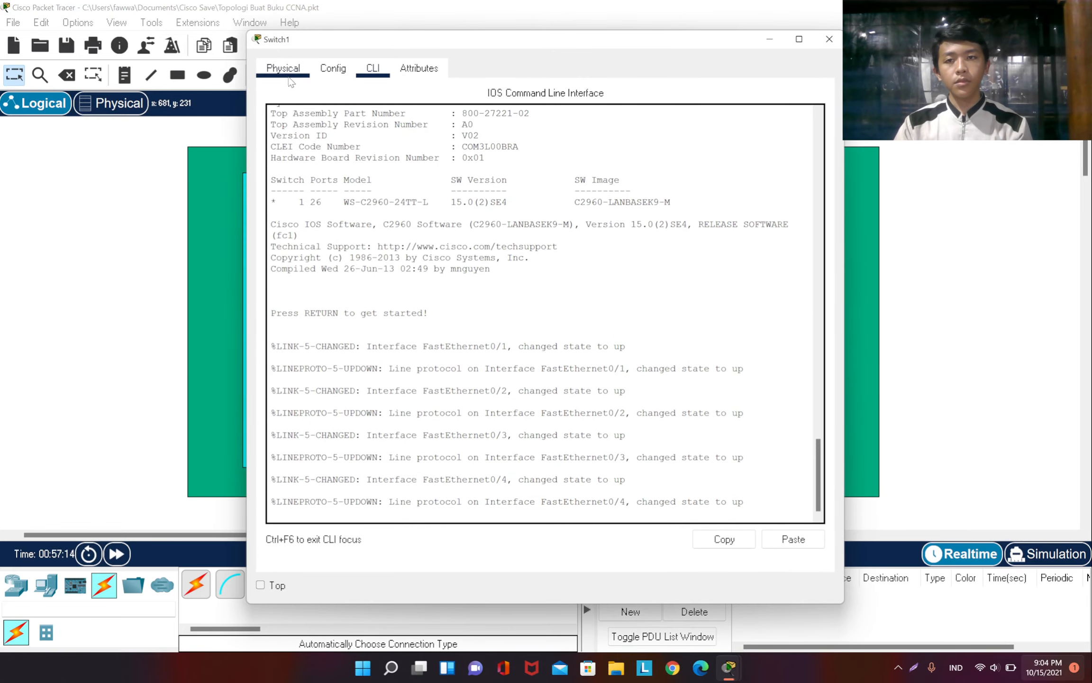
left_click(285, 71)
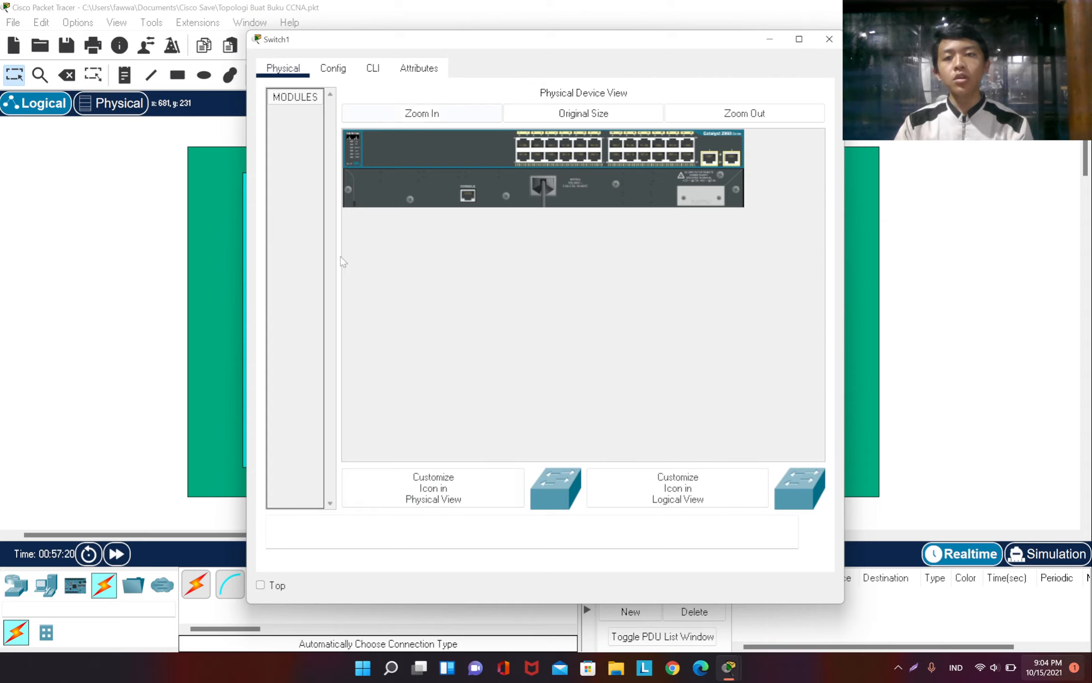
left_click(332, 71)
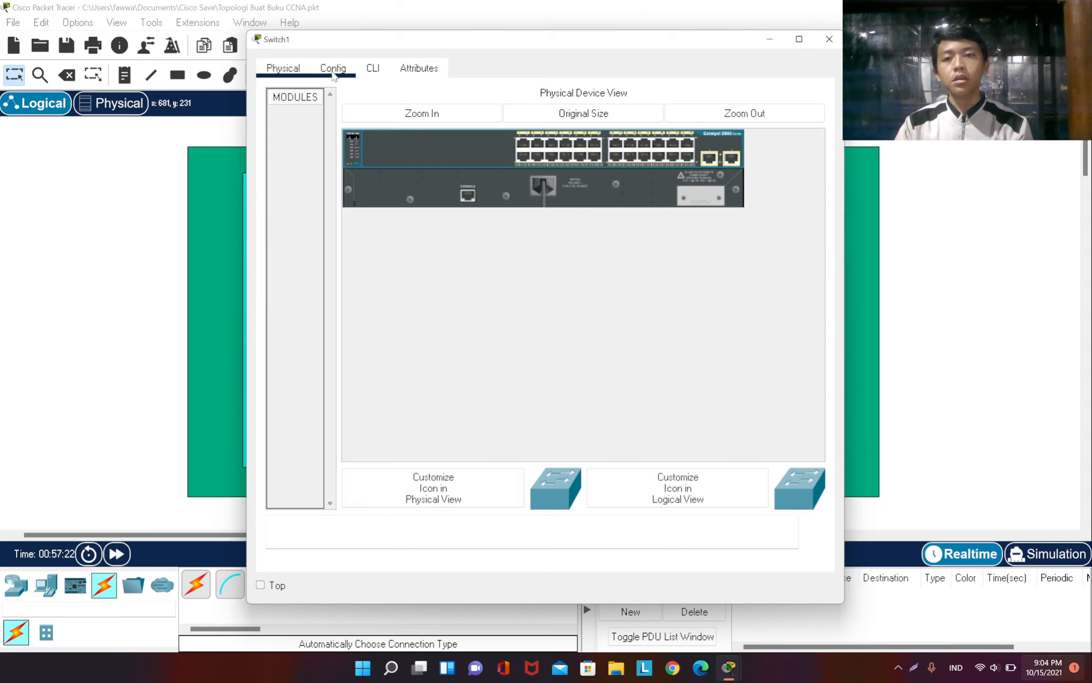
left_click(373, 70)
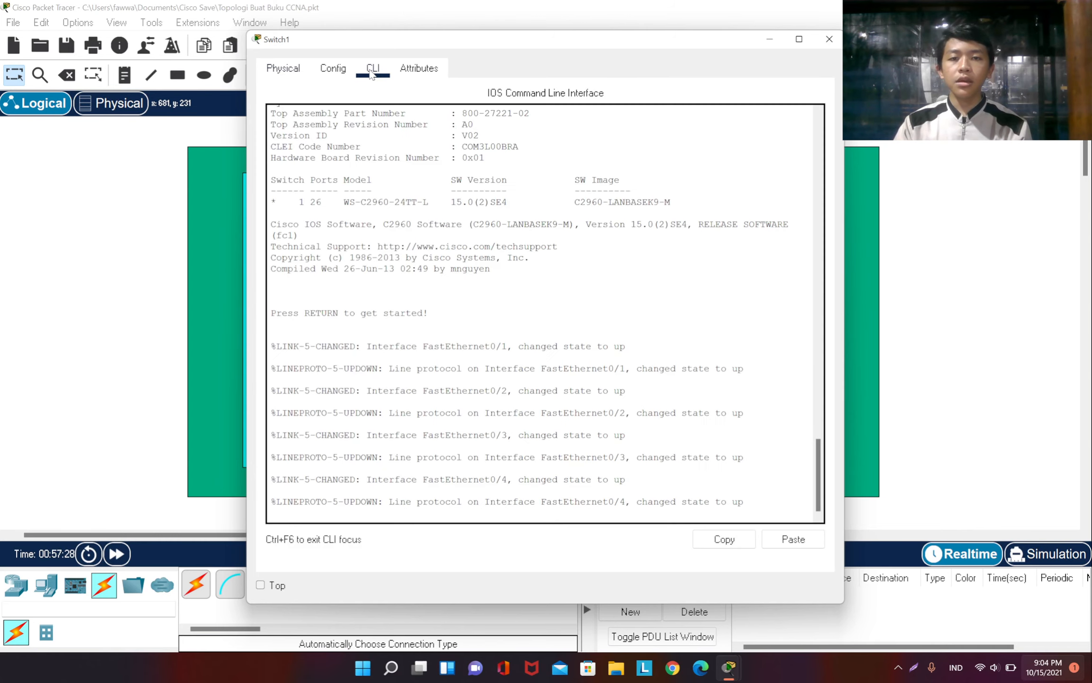
left_click(779, 508)
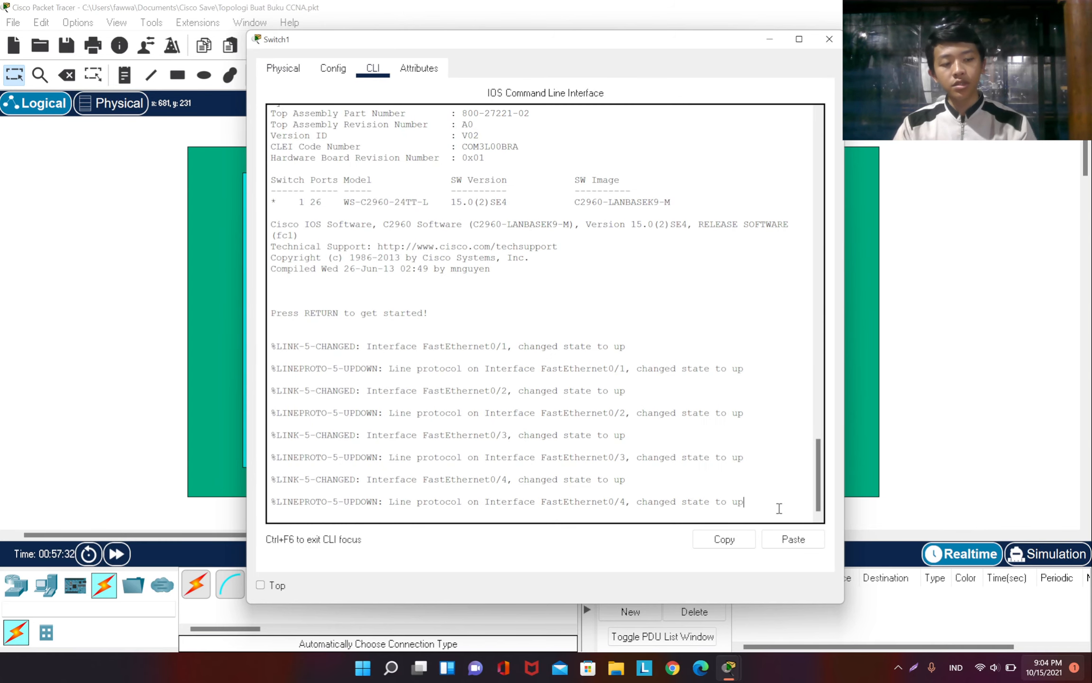
key("Return")
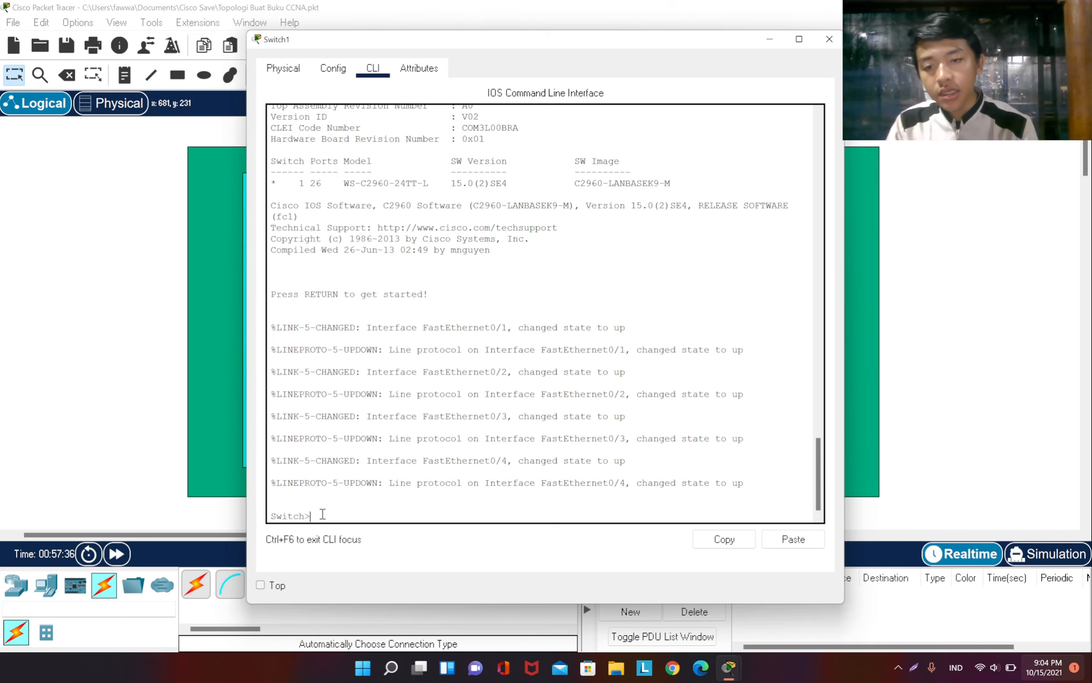
- Enter privileged EXEC mode on the switch with the enable command
left_click_drag(323, 513, 304, 515)
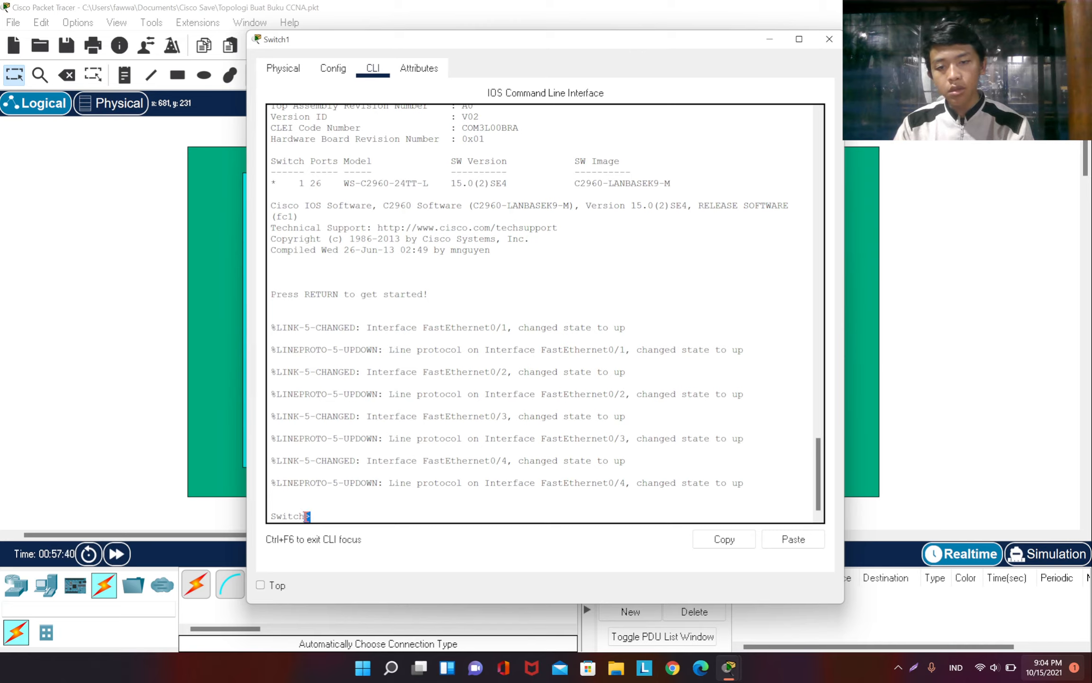
left_click(323, 516)
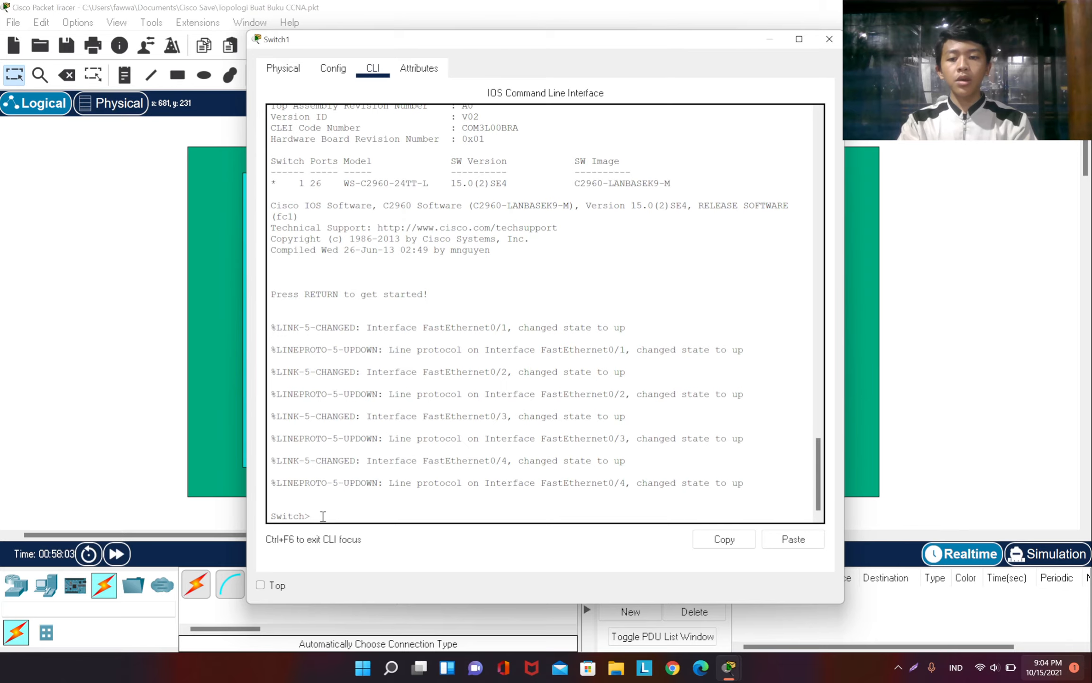
type("enable")
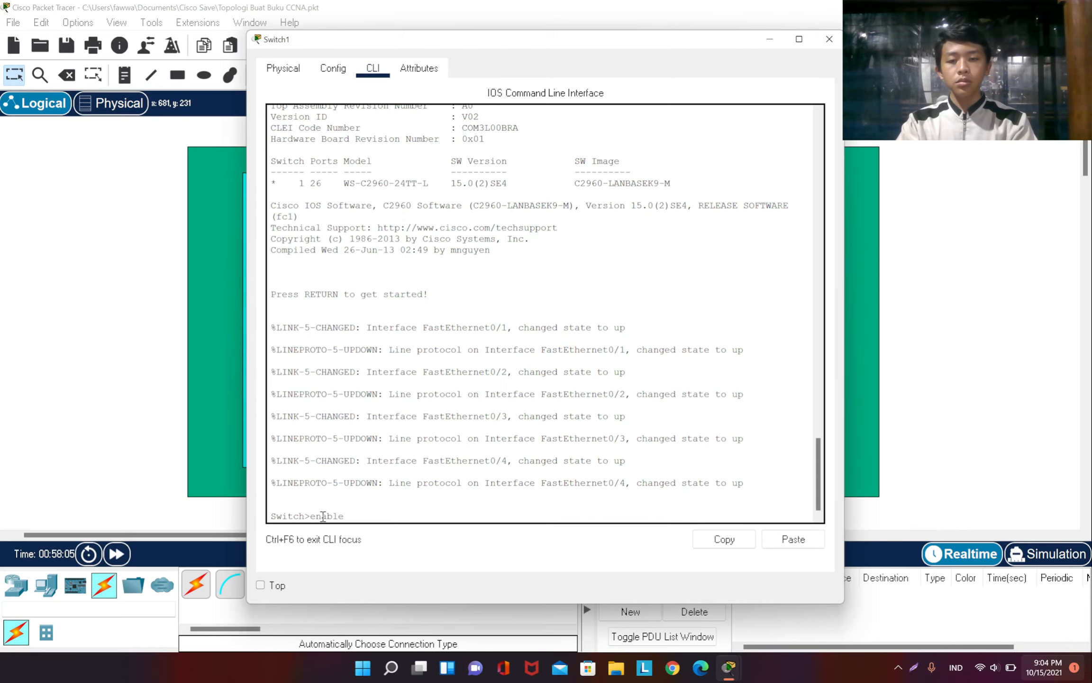
key("Return")
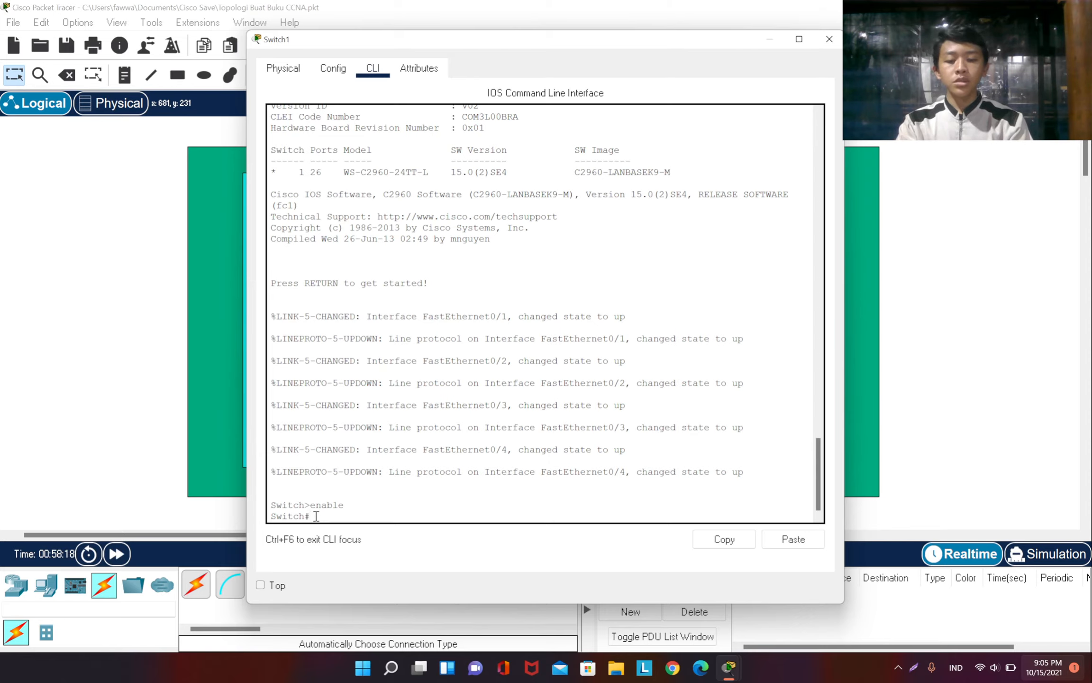
- Enter global configuration mode on the switch with the configure terminal command
type("confi")
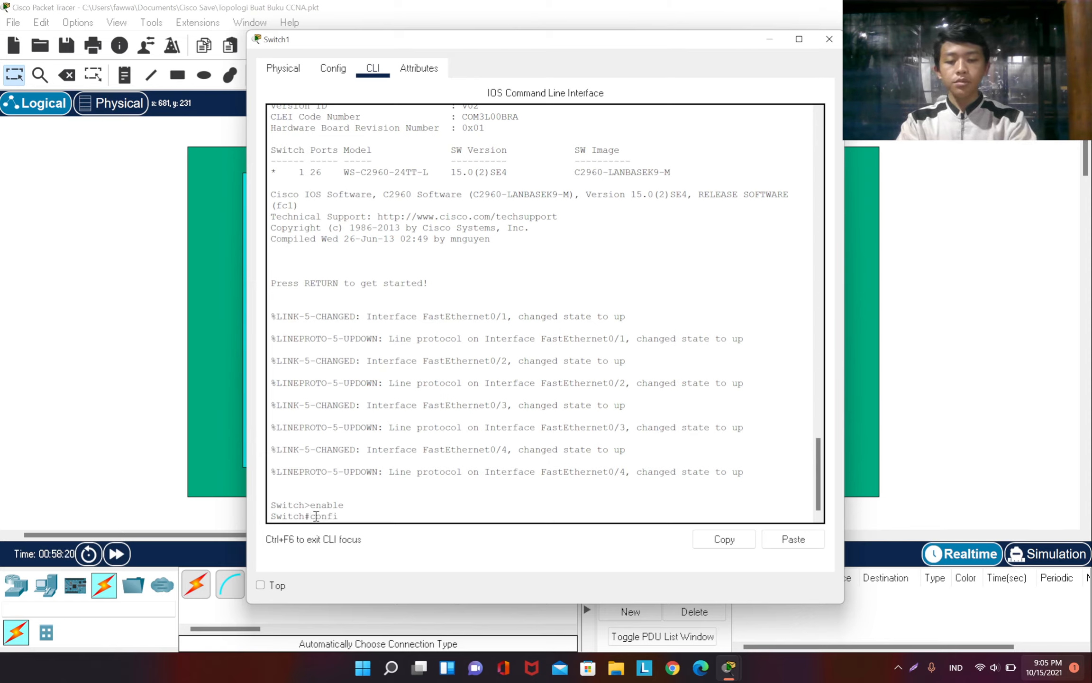
type("gure ")
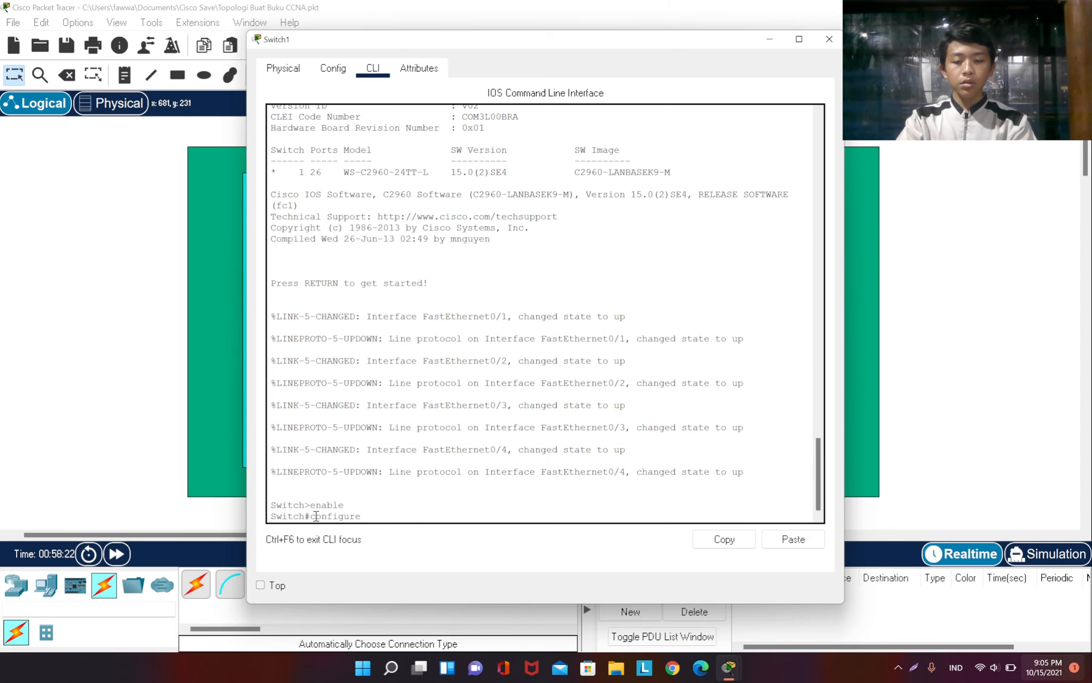
type("terminal")
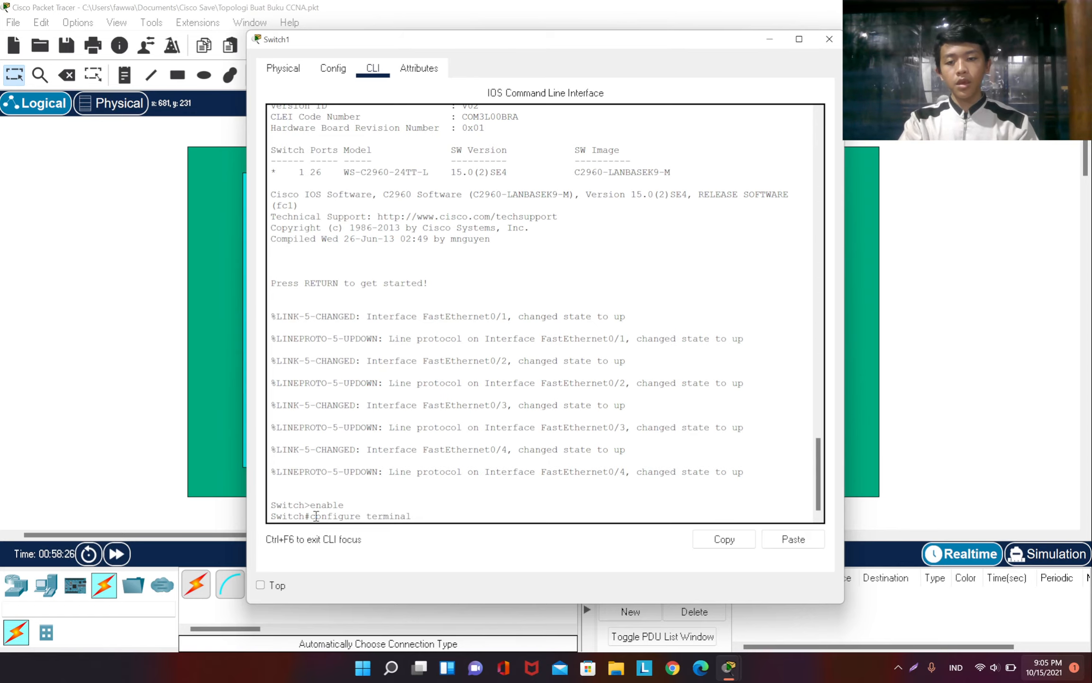
key("Return")
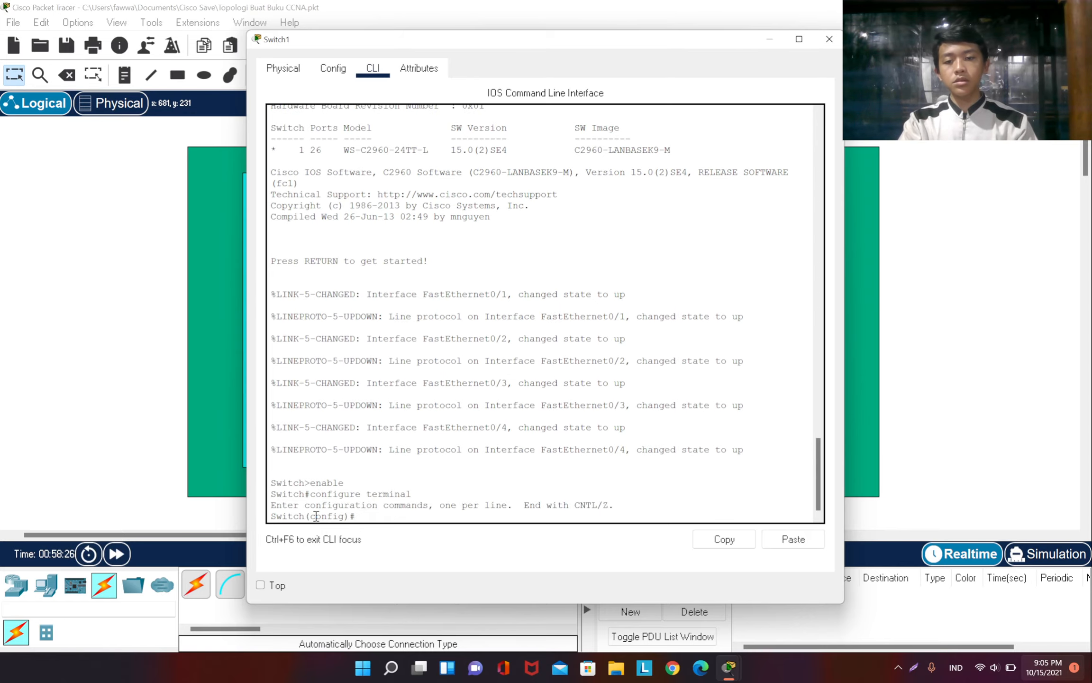
key("Return")
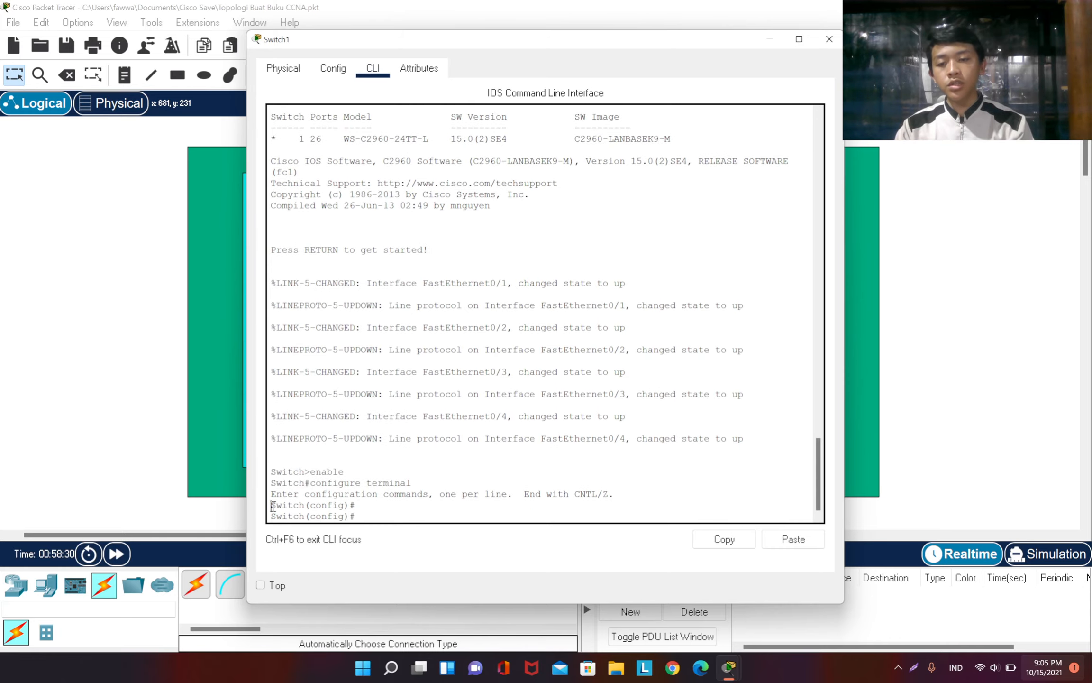
left_click_drag(271, 505, 303, 504)
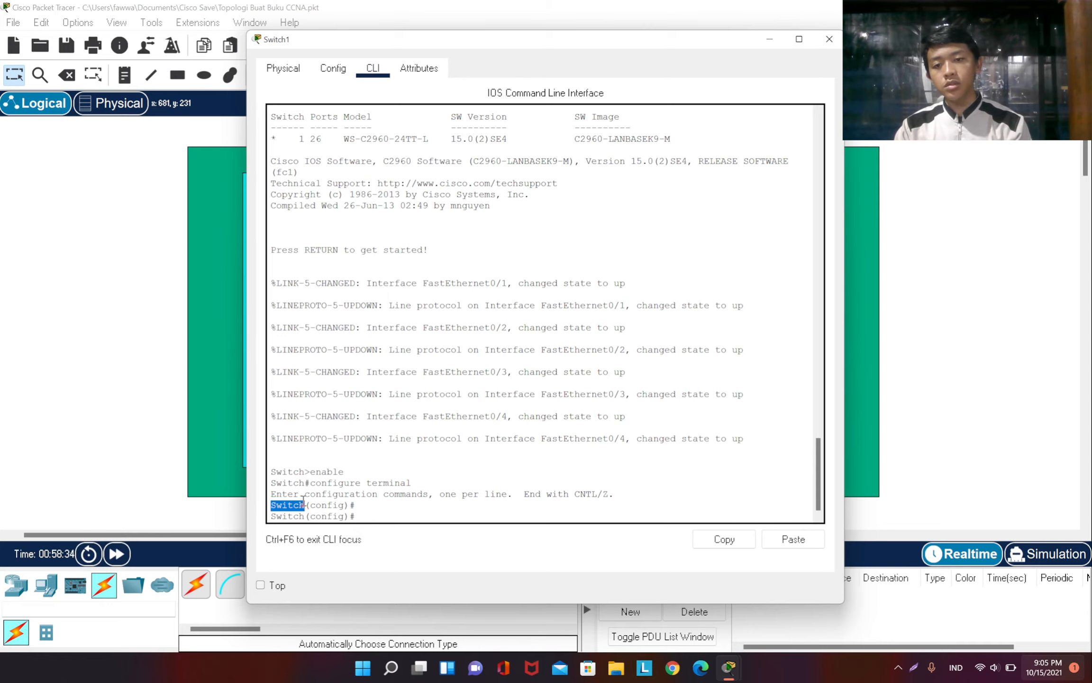
left_click(276, 505)
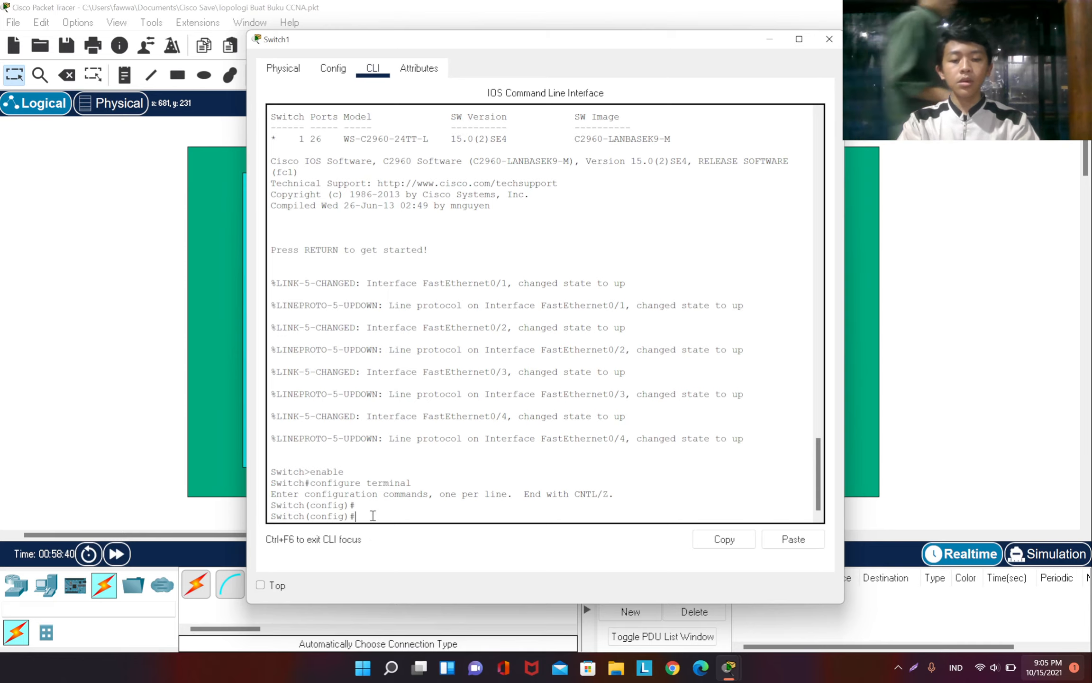
- Set the switch's hostname to Switch-IDN, matching its label in the topology
type("hos")
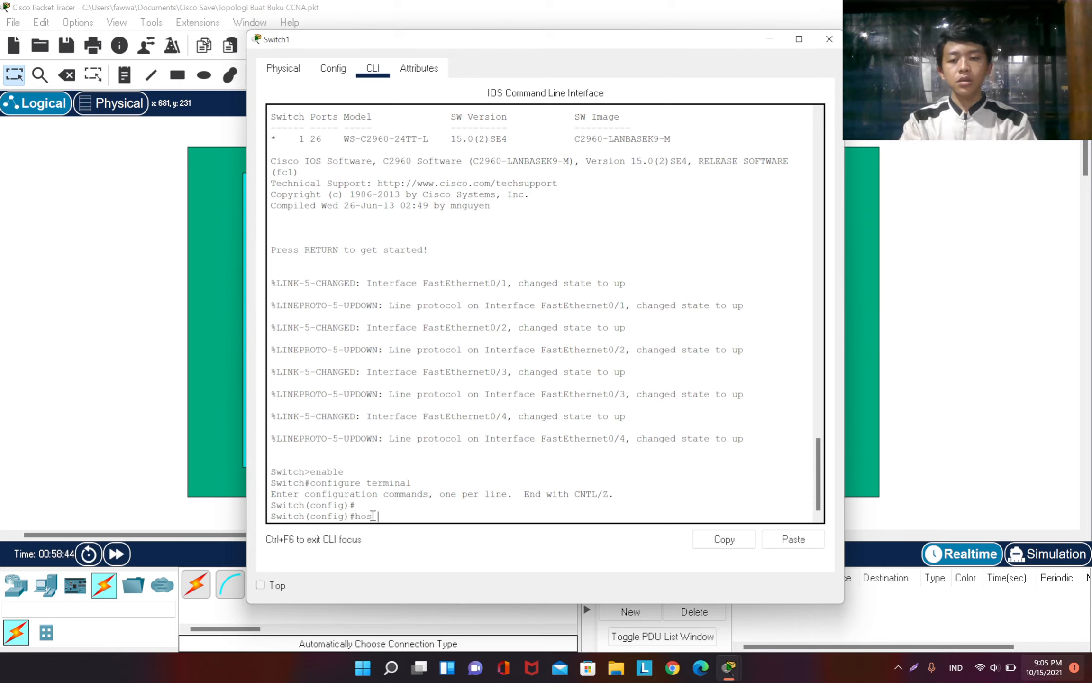
key("BackSpace")
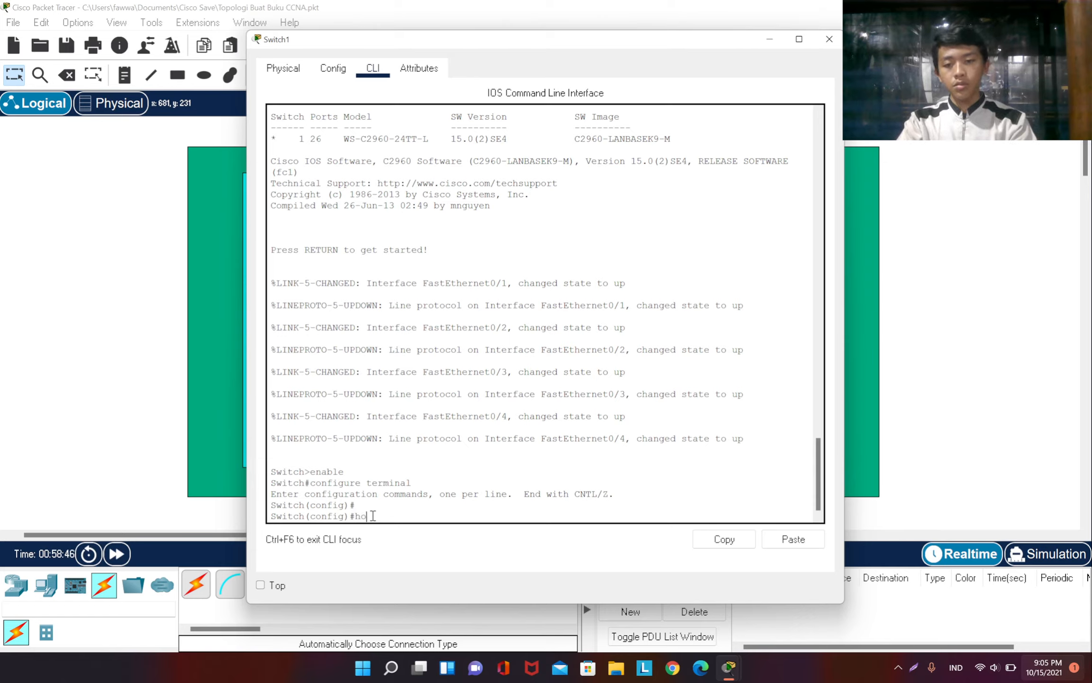
type("st")
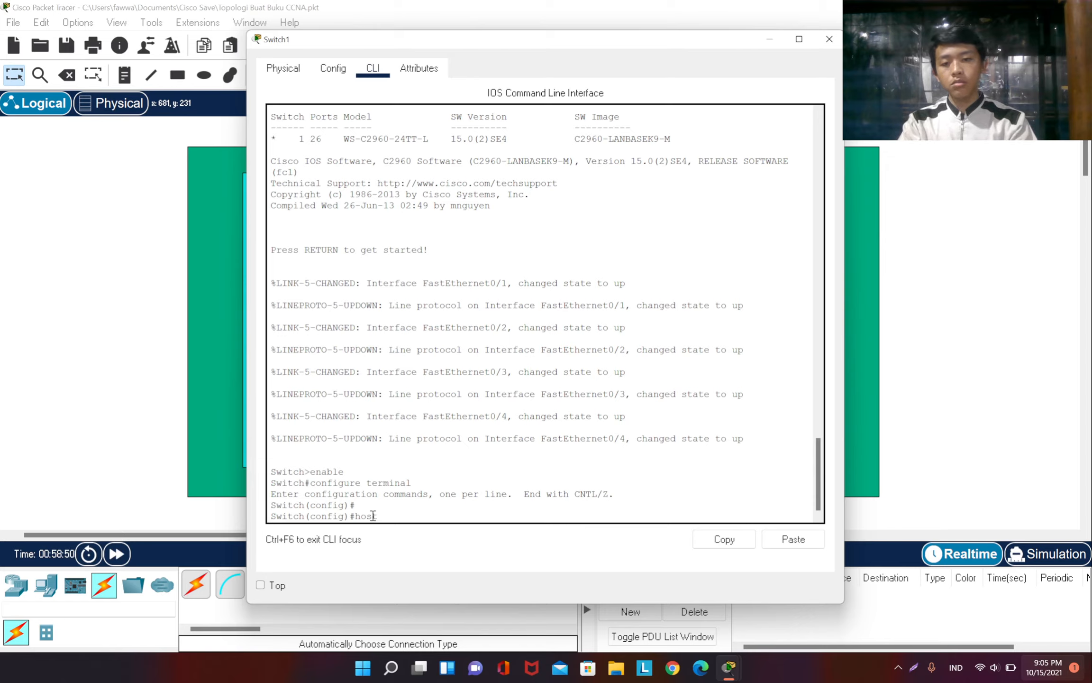
type("name")
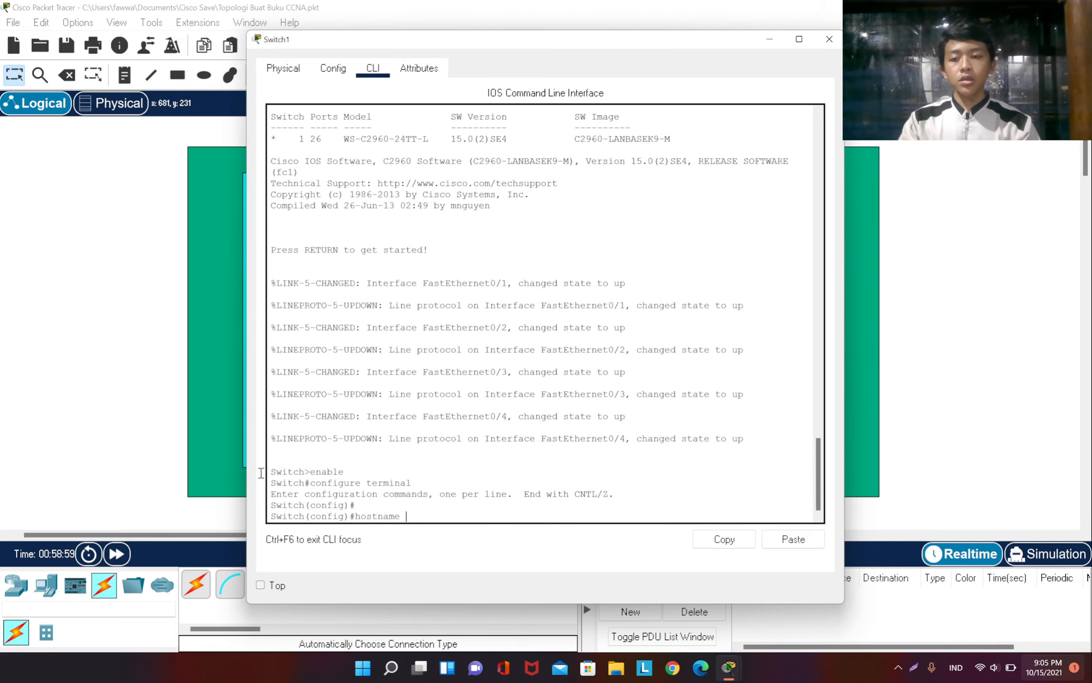
left_click(64, 404)
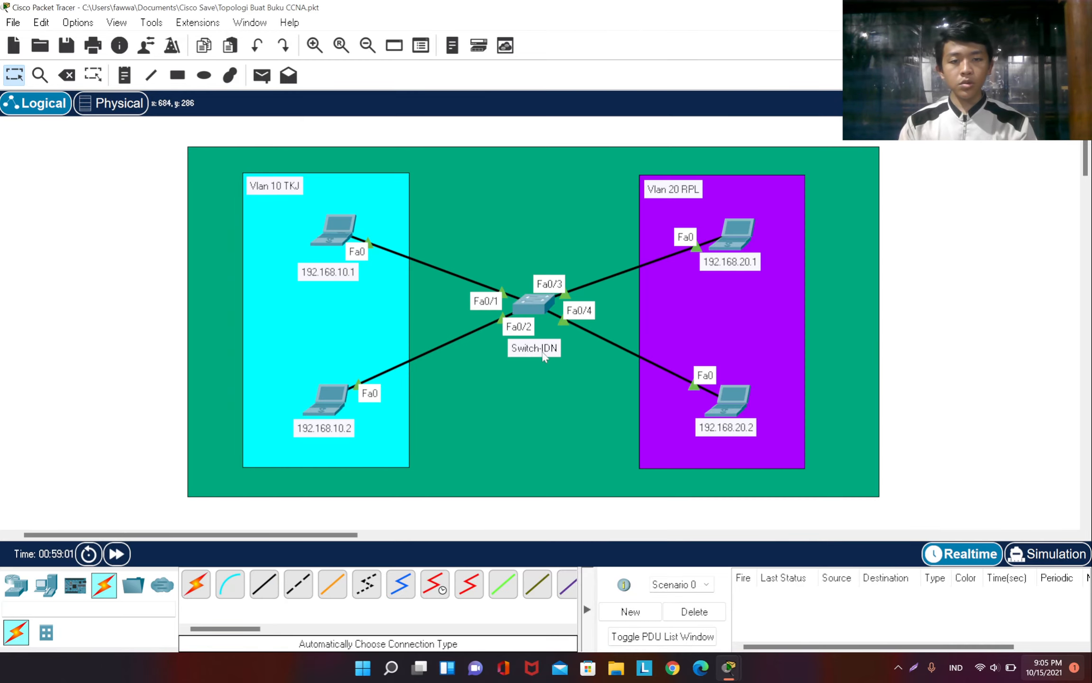
left_click(527, 313)
left_click(515, 295)
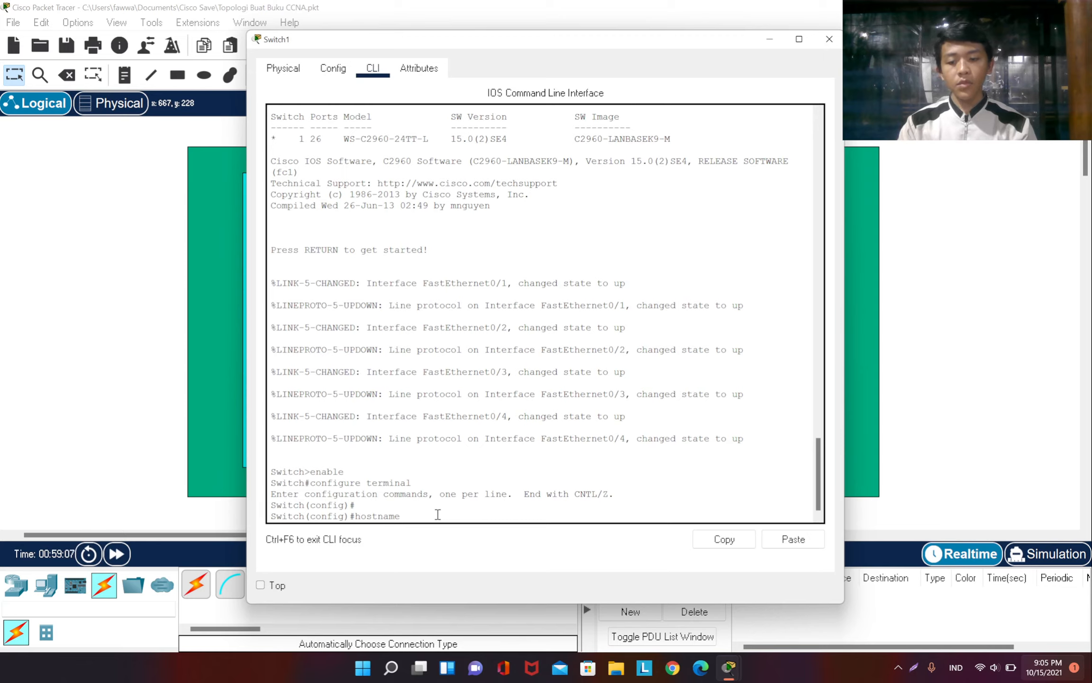
type("Swi")
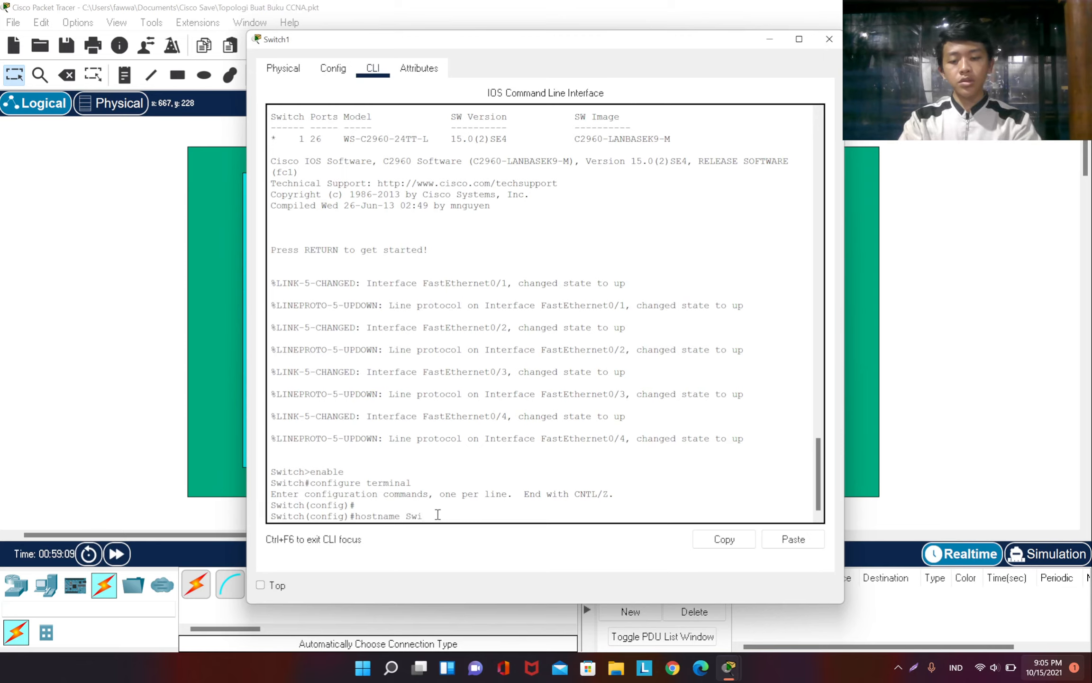
type("tc")
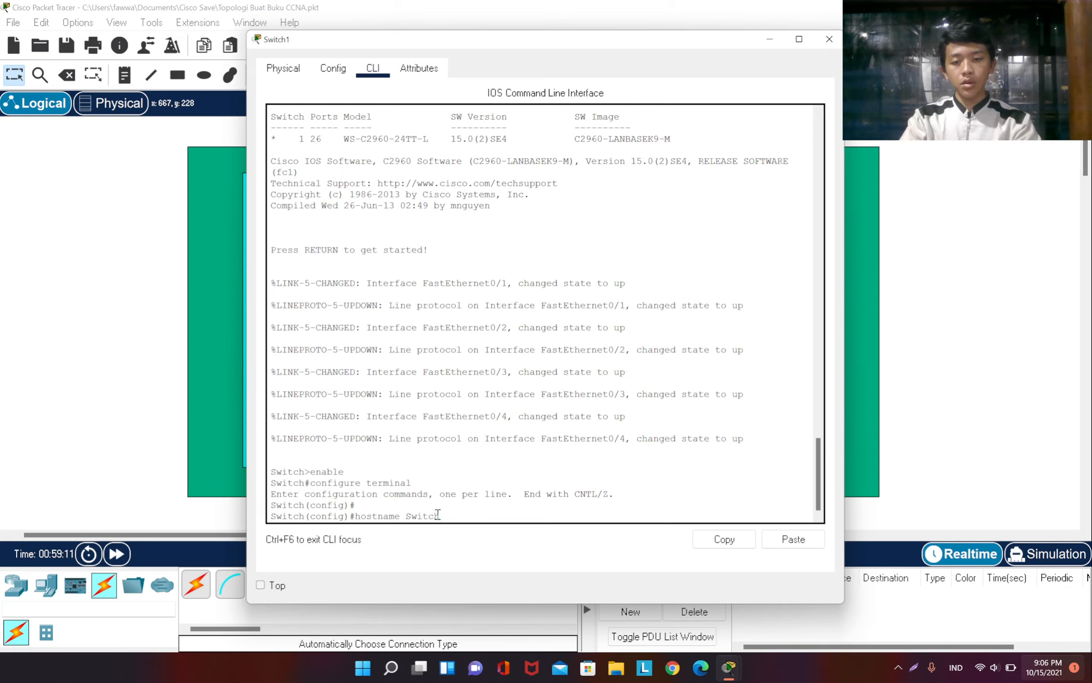
type("h-I")
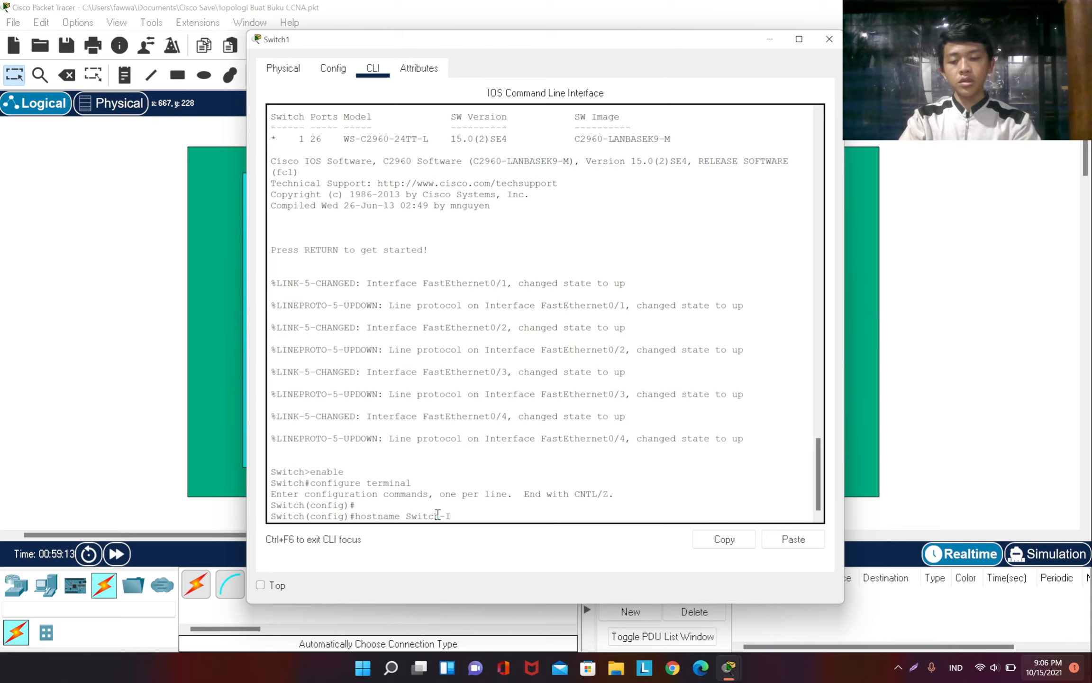
type("DN")
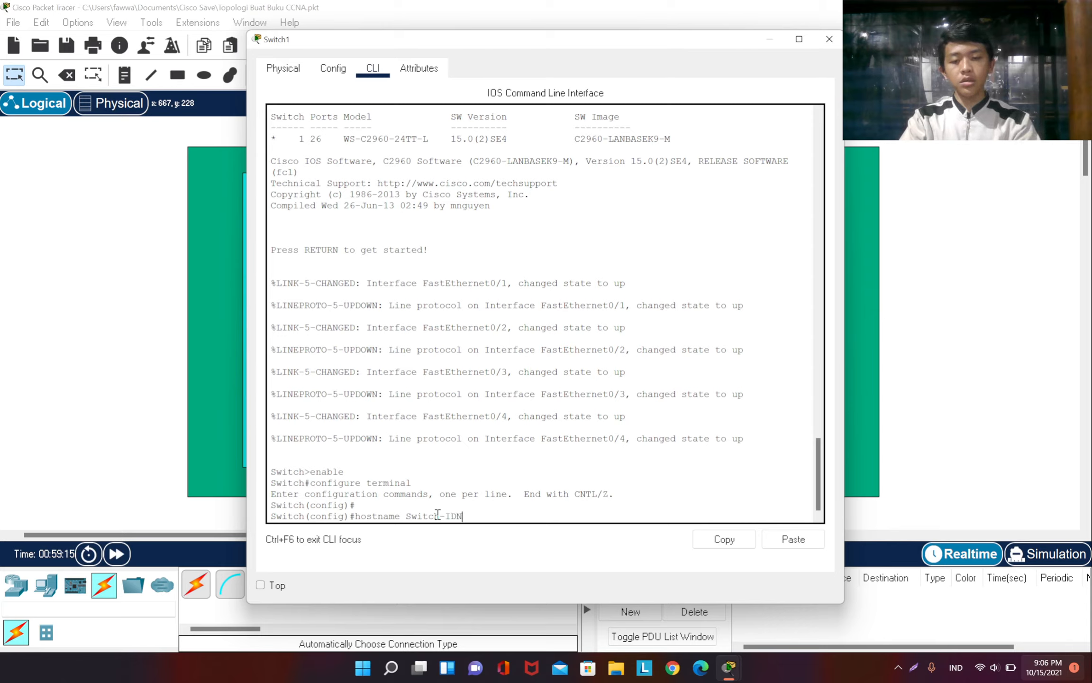
key("Return")
key("Return")
key("Return")
key("Return")
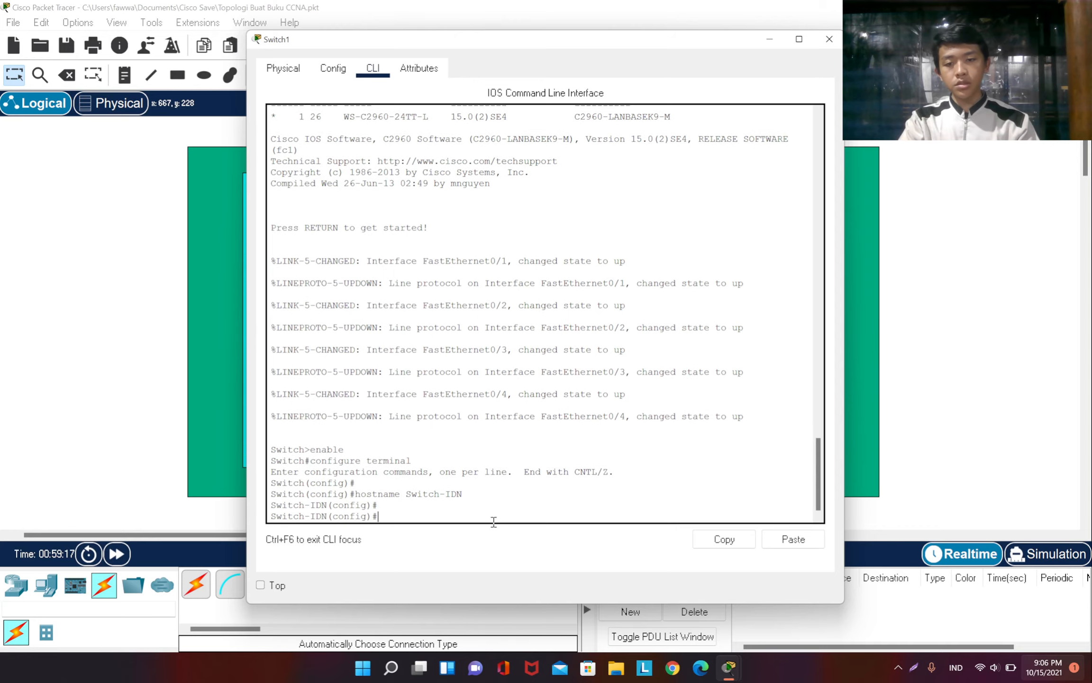
left_click_drag(321, 482, 272, 471)
left_click(328, 483)
left_click(519, 475)
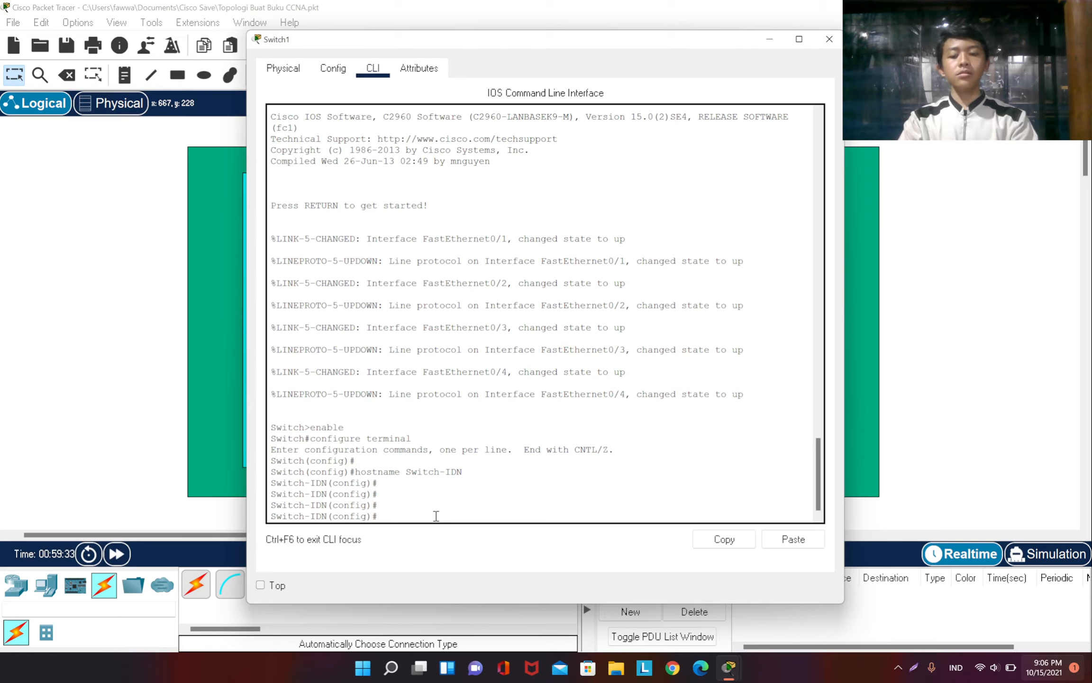
- Create VLAN 10 on the switch with the vlan 10 command and return to the topology to check its label
type("vlna")
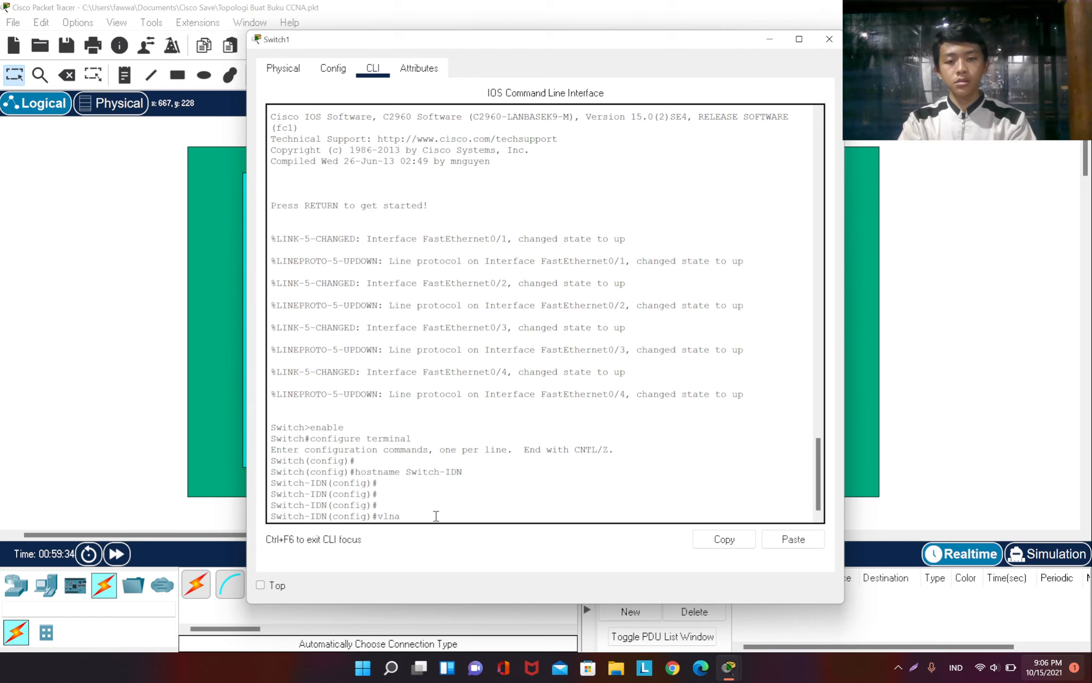
key("BackSpace")
key("BackSpace")
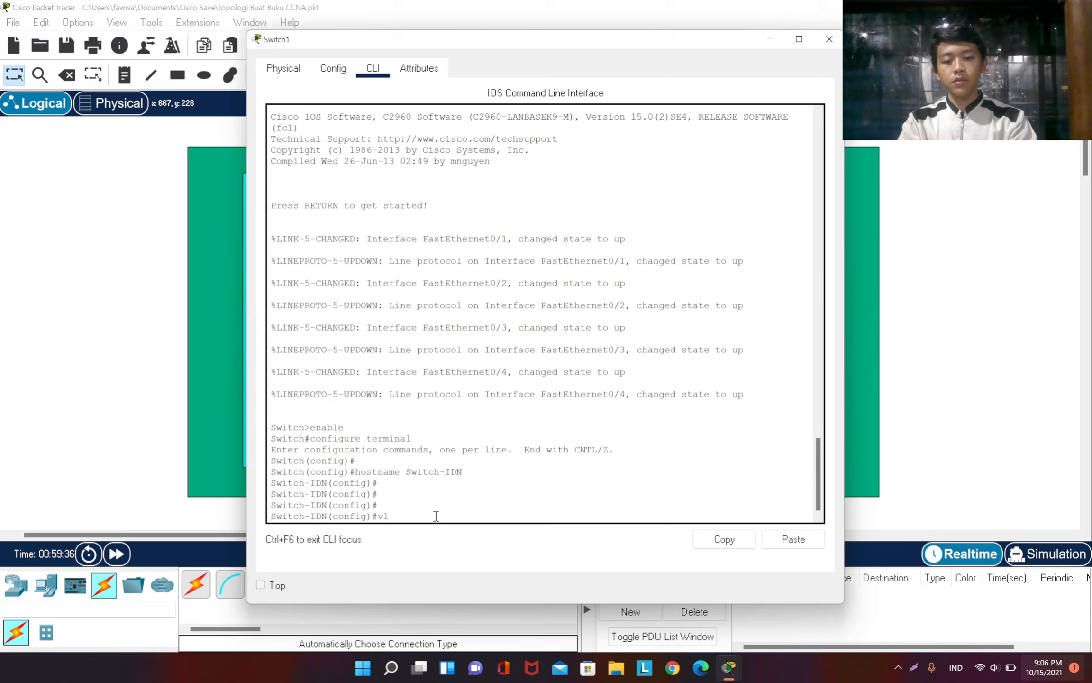
type("an")
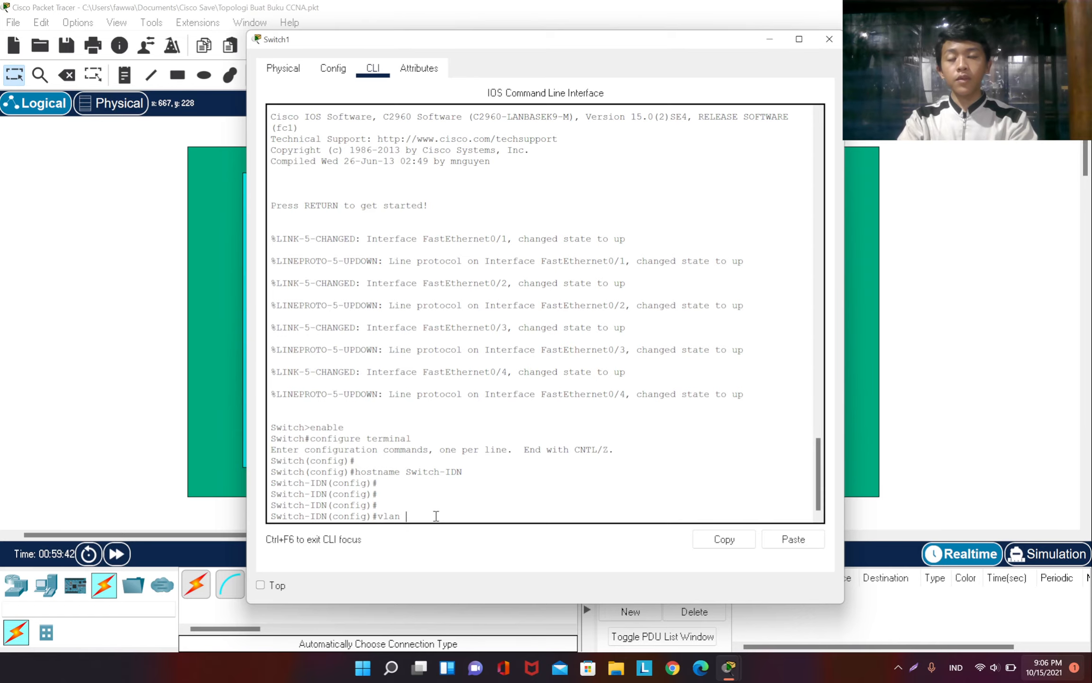
type("10")
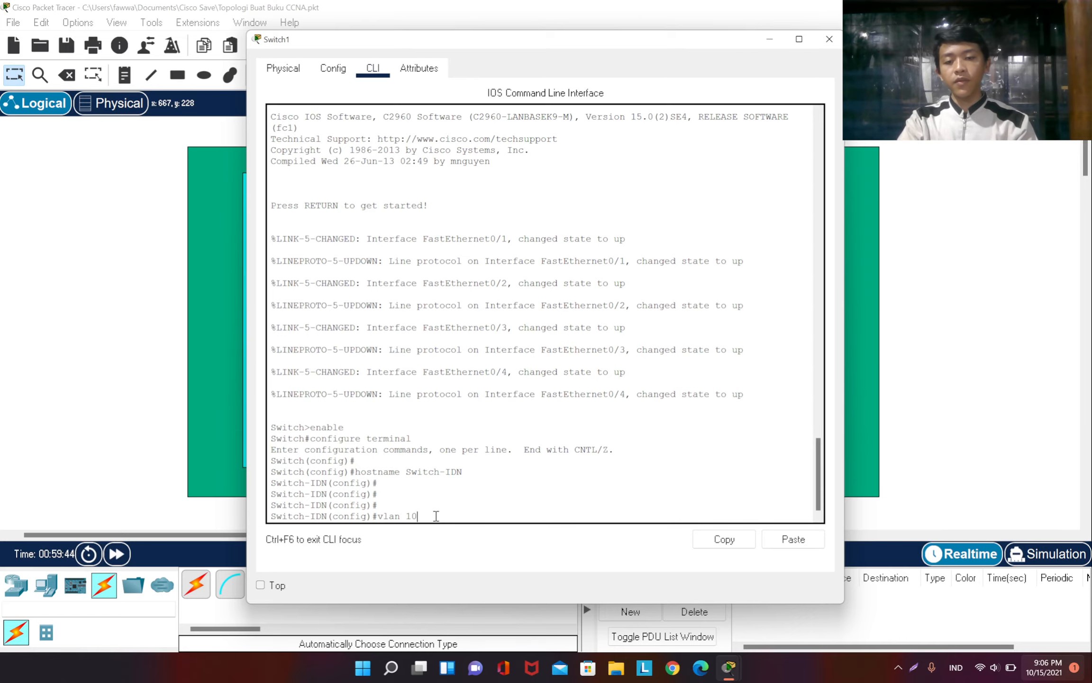
key("Return")
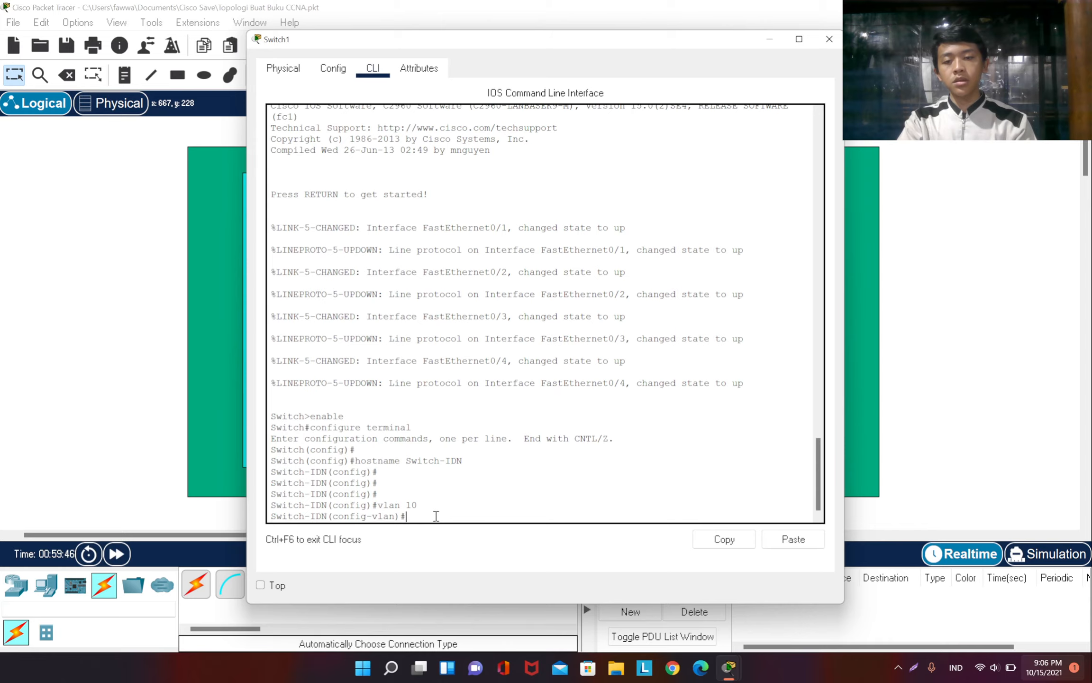
left_click(19, 428)
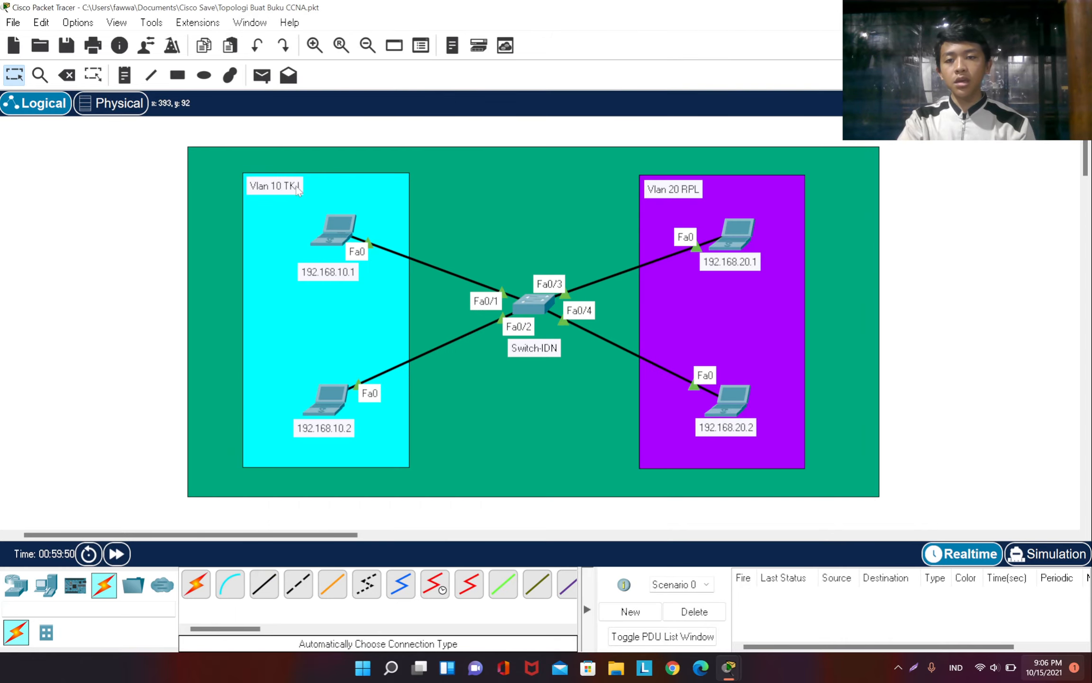
- Name VLAN 10 TKJ in the switch's VLAN configuration, matching its label in the topology
left_click(528, 304)
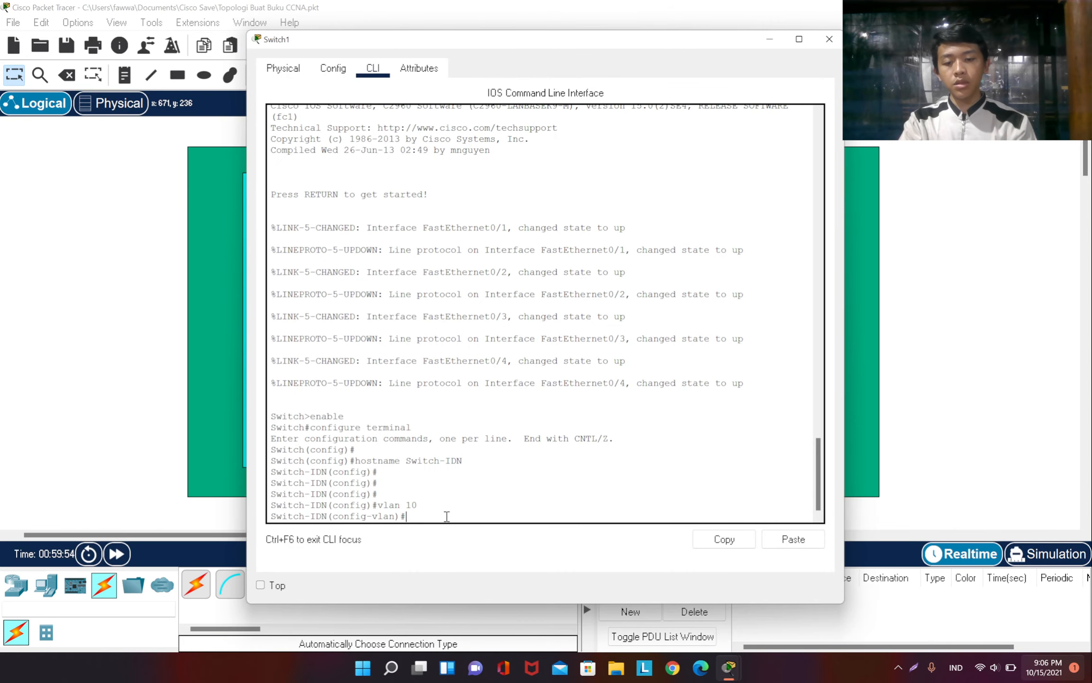
type("name ")
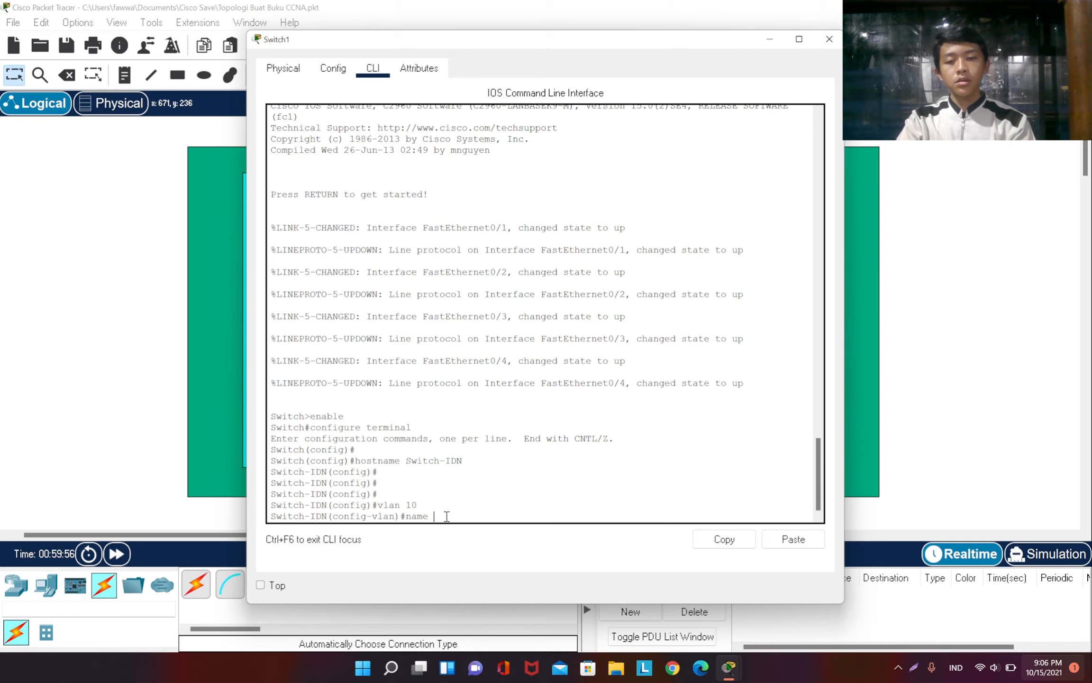
type("TK")
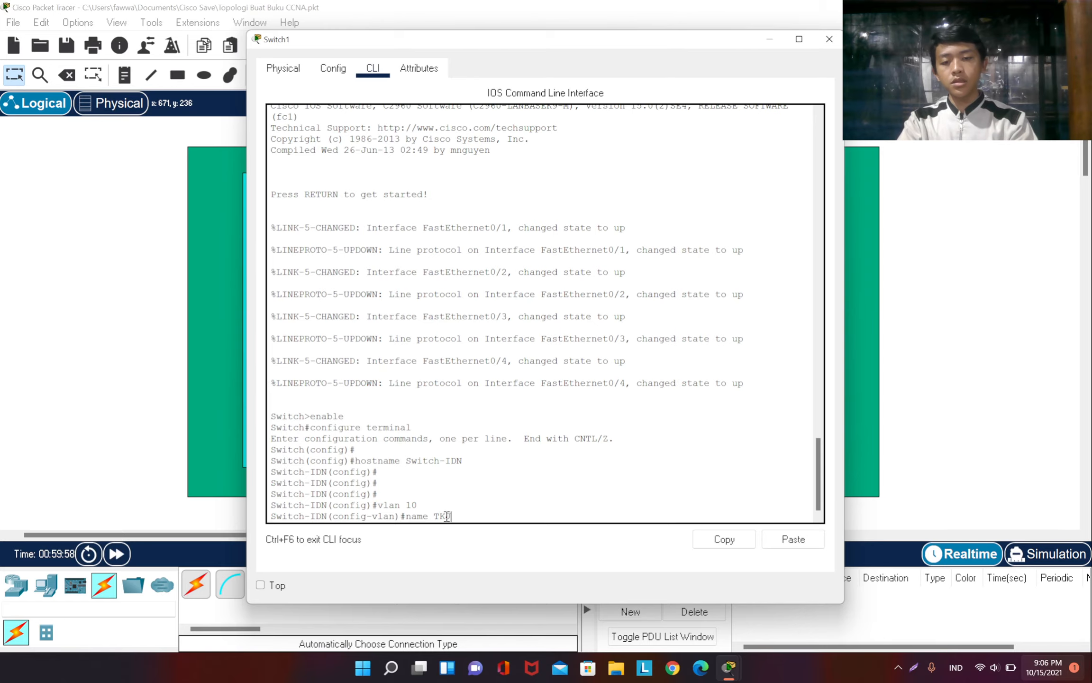
type("J")
key("Return")
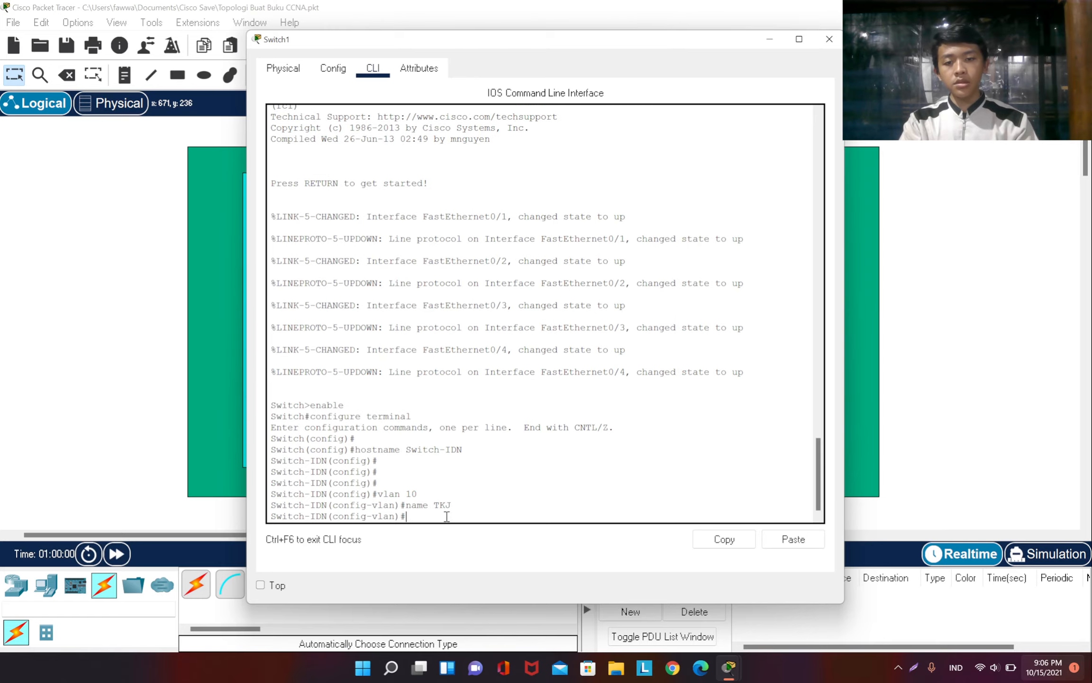
key("Return")
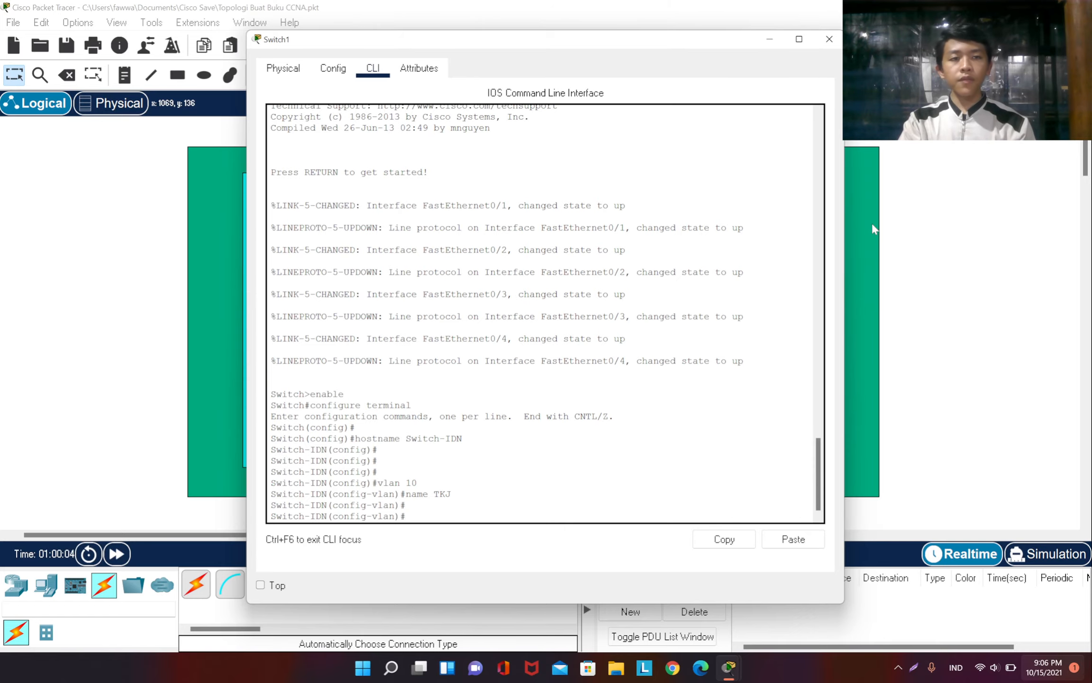
- Check the second VLAN's label in the topology, and create VLAN 20 on the switch with the name RPL
left_click(906, 243)
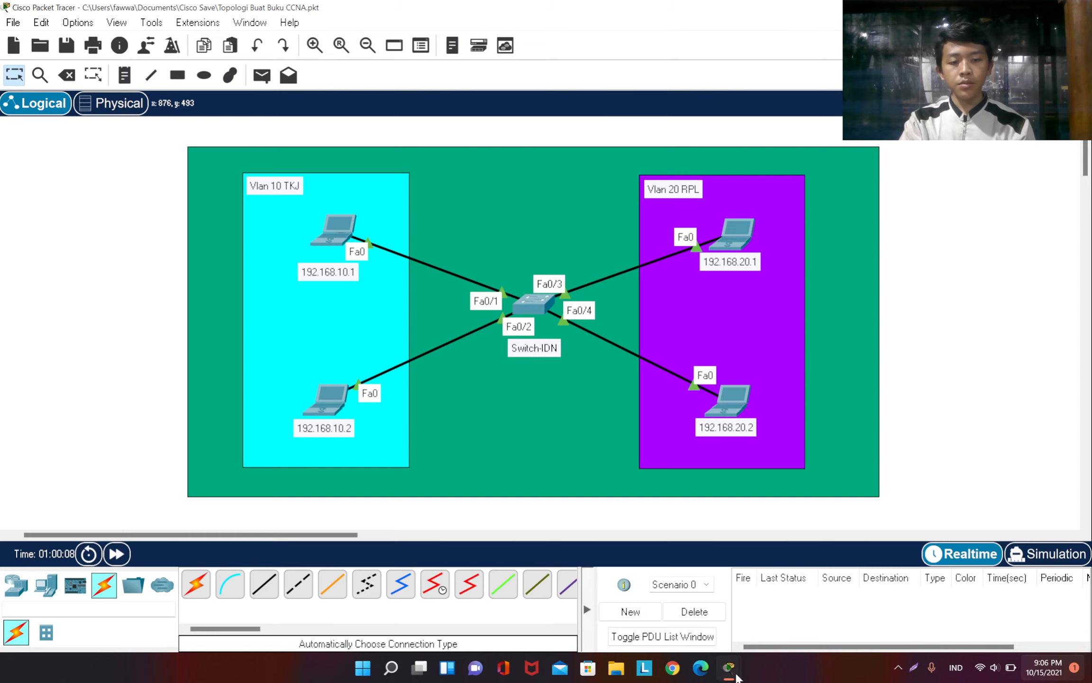
mouse_move(729, 667)
left_click(777, 635)
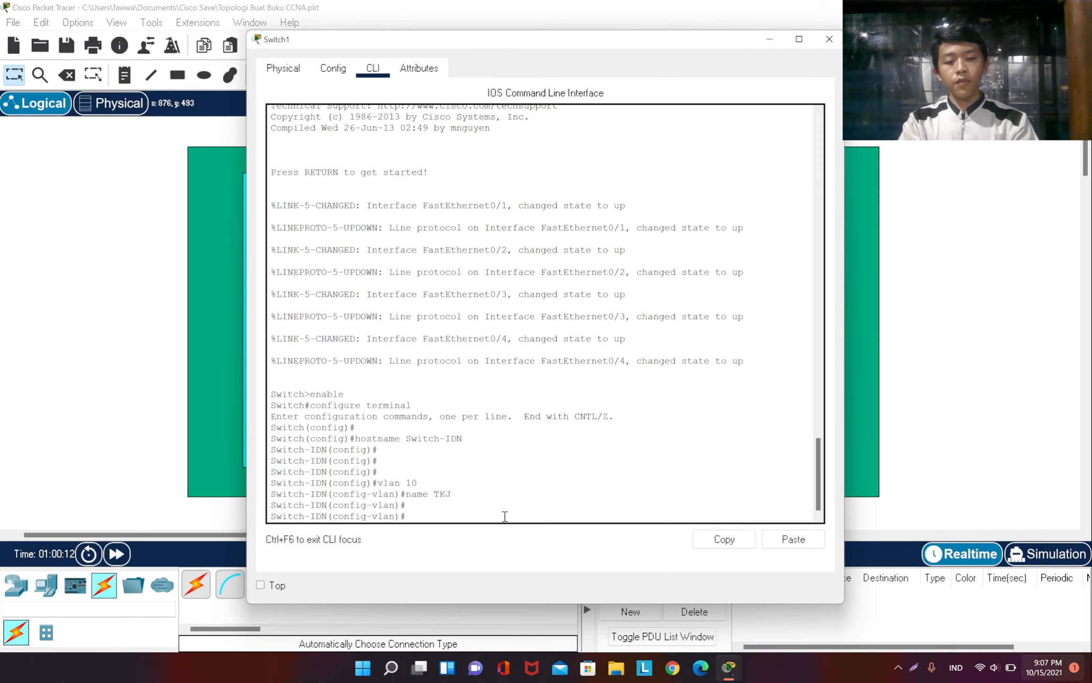
type("Vlan 20")
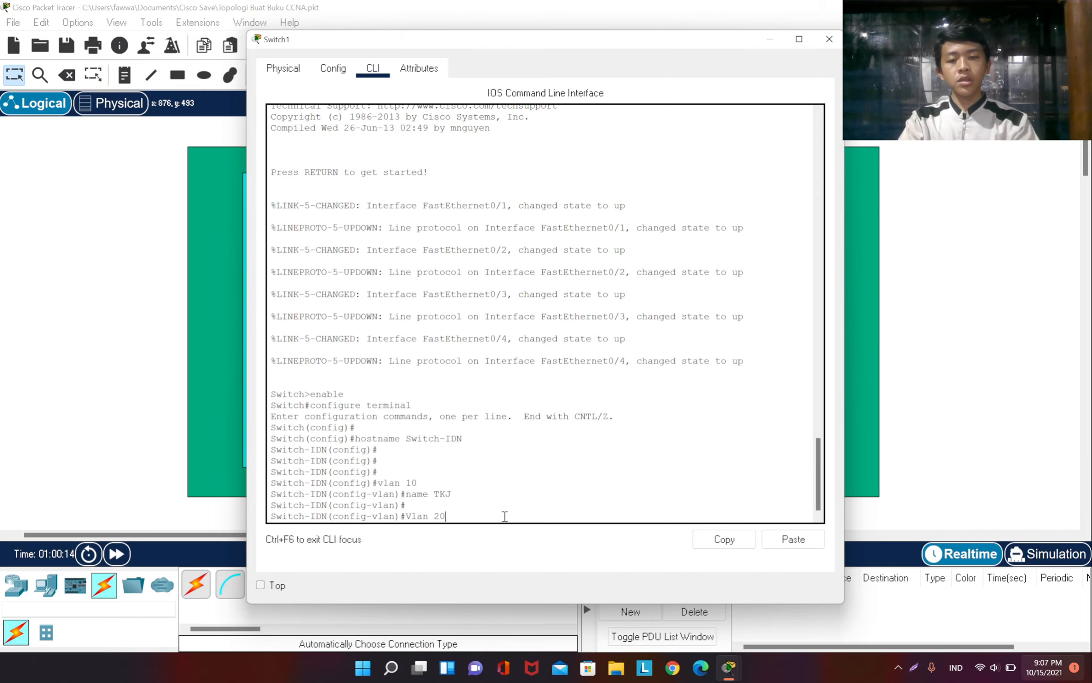
key("Return")
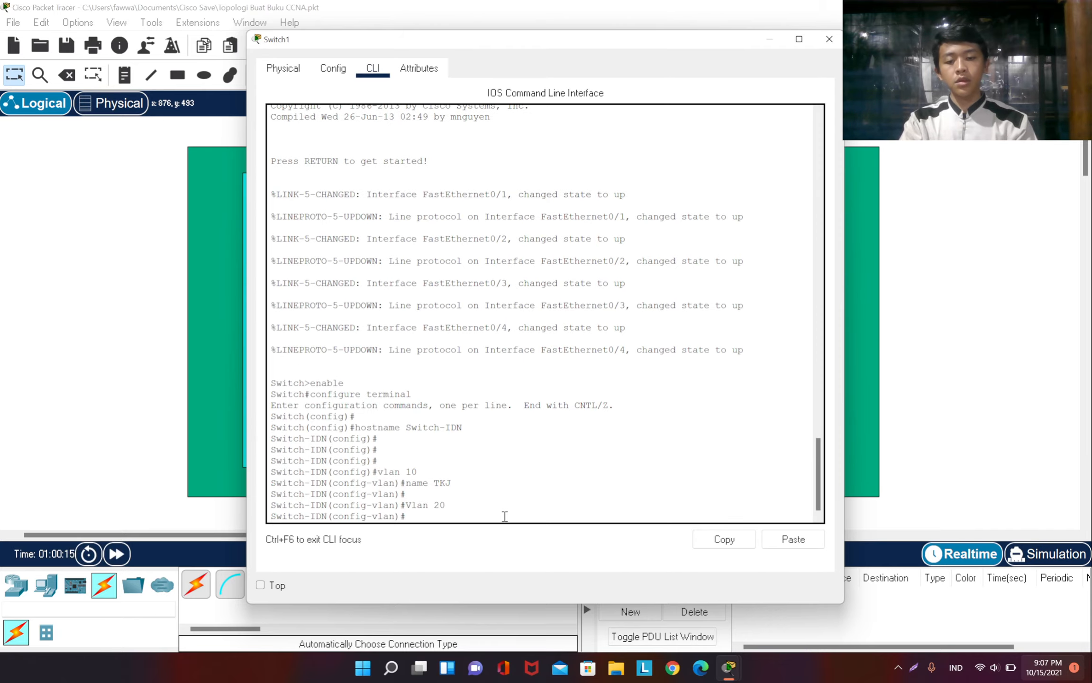
type("name RPL")
key("Return")
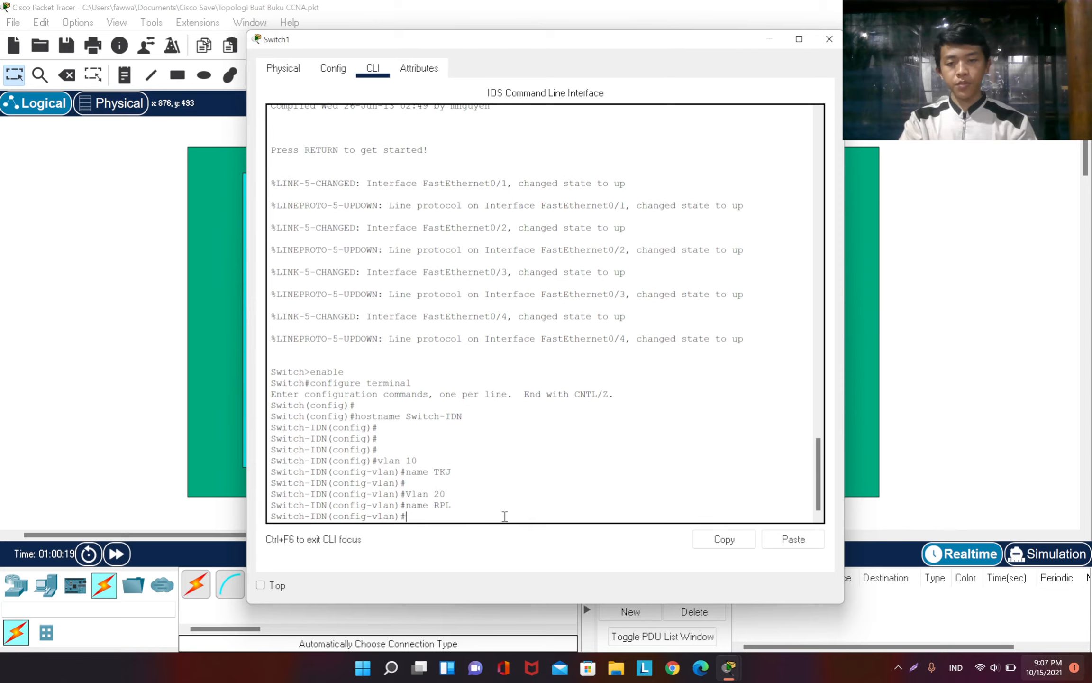
key("Return")
key("Return")
key("Return")
key("Return")
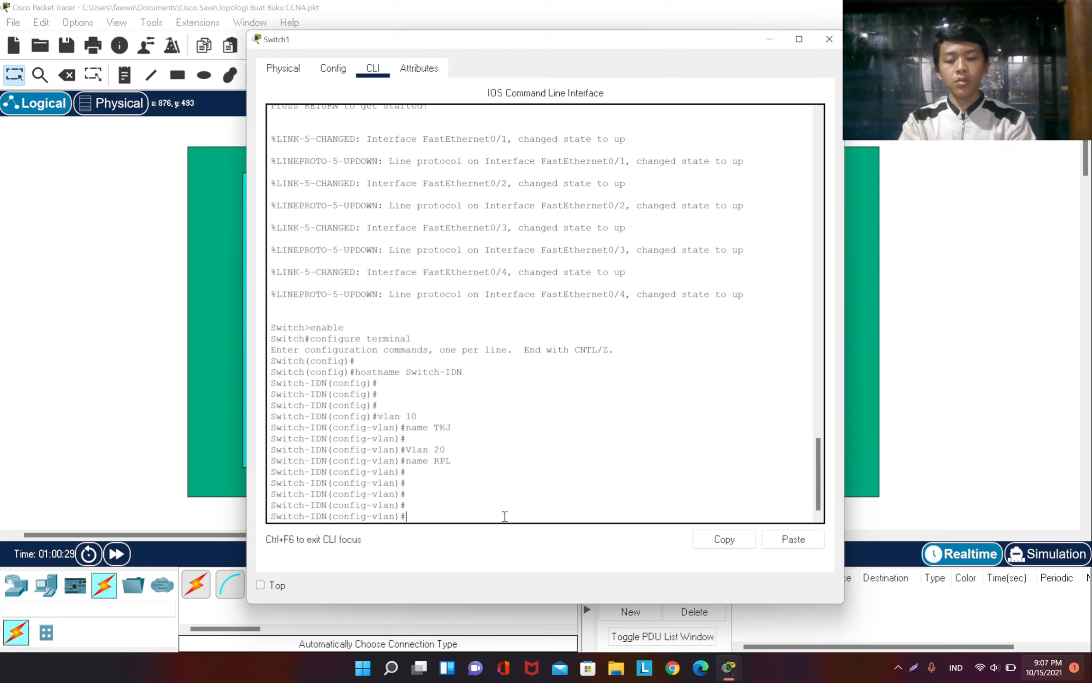
- List the switch's VLANs with do show vlan and compare VLANs 10 and 20 and the port assignments with the topology
type("do")
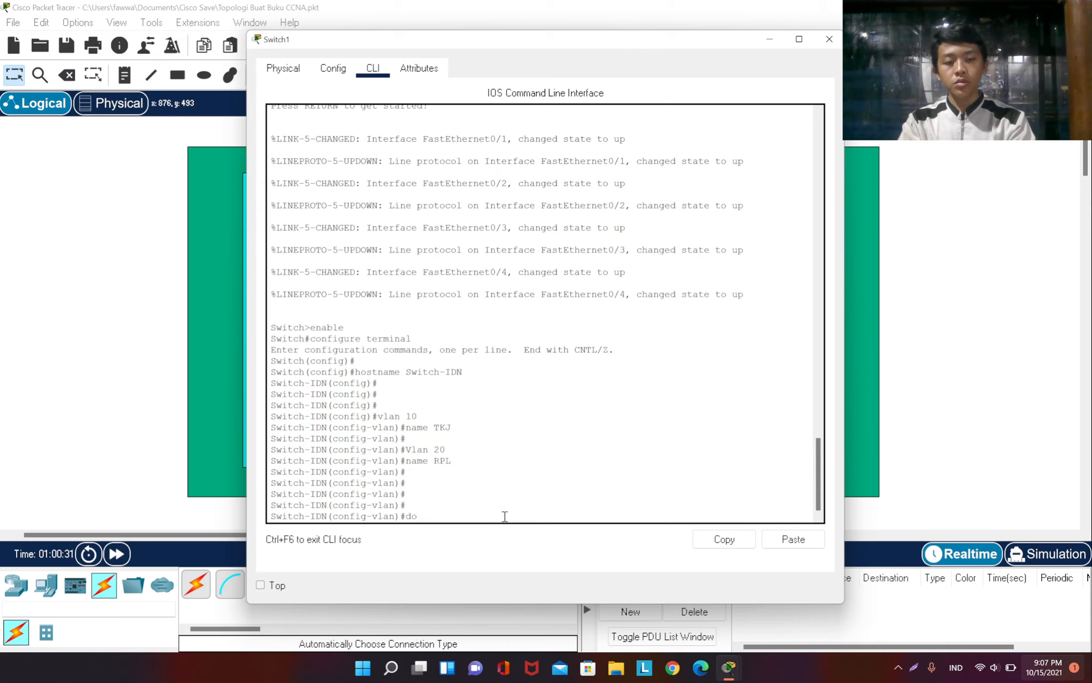
type(" s")
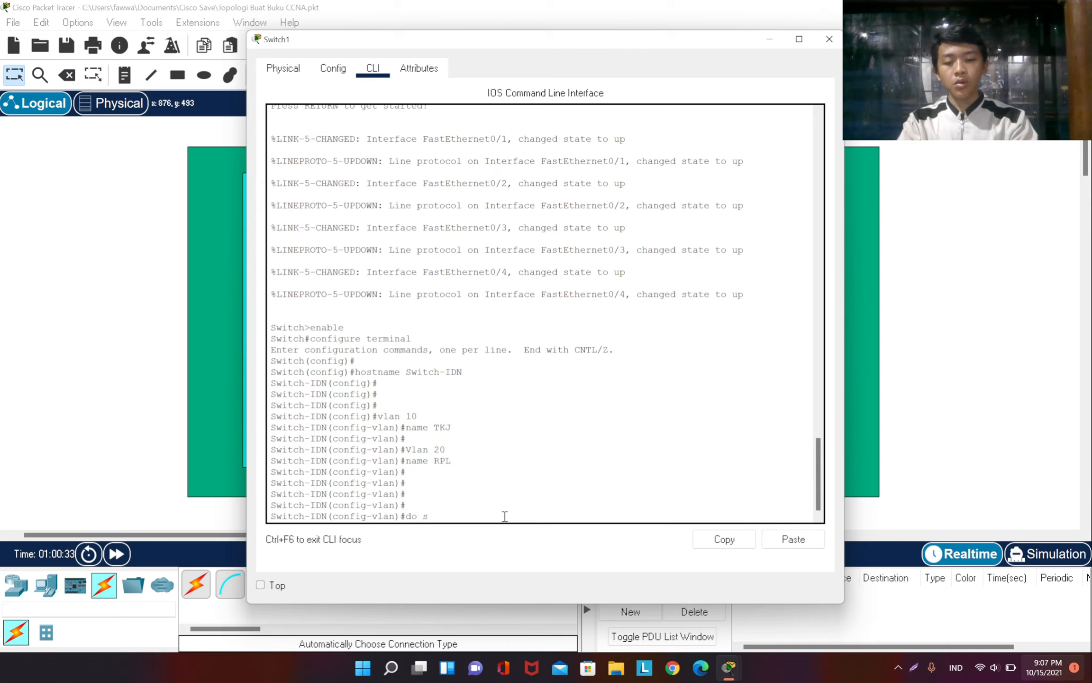
type("how")
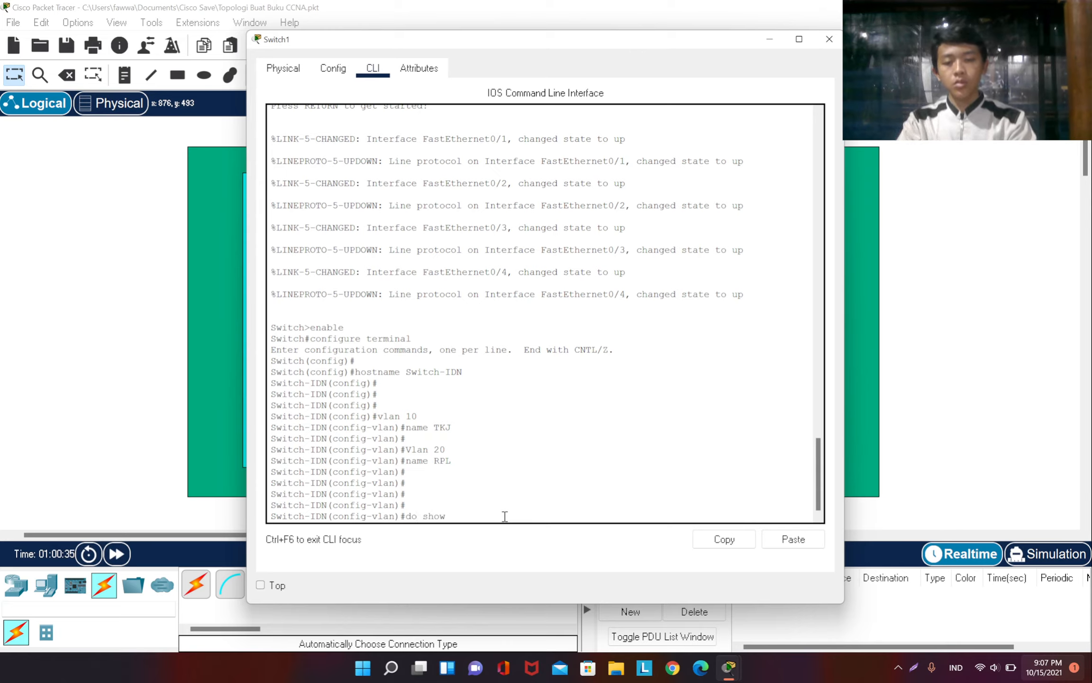
type(" vlan")
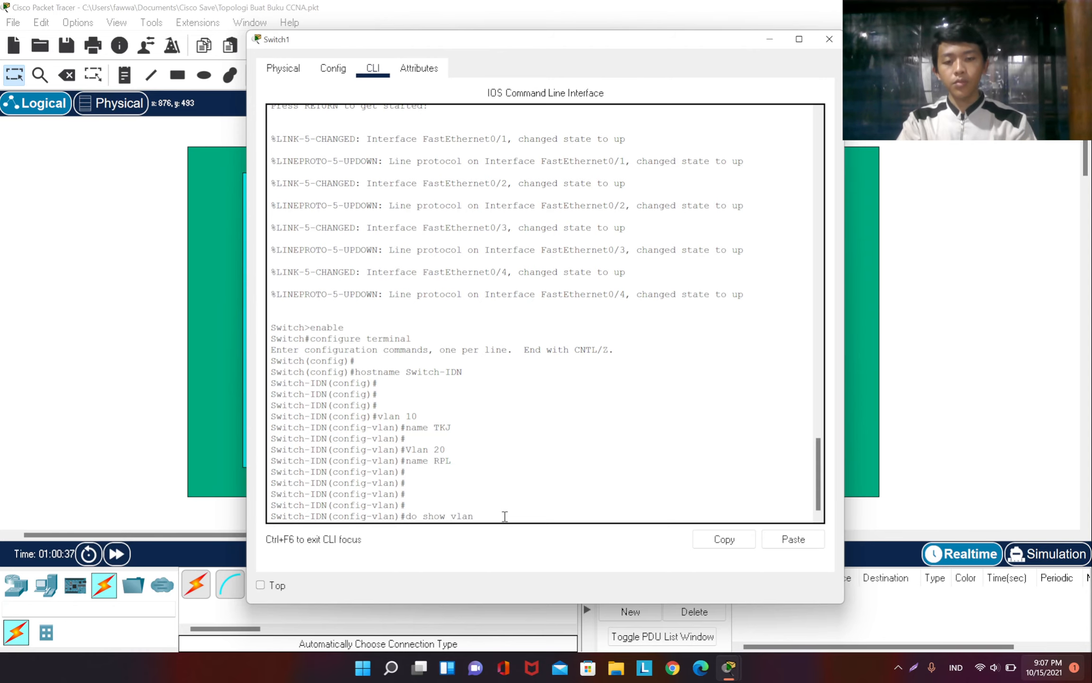
key("Return")
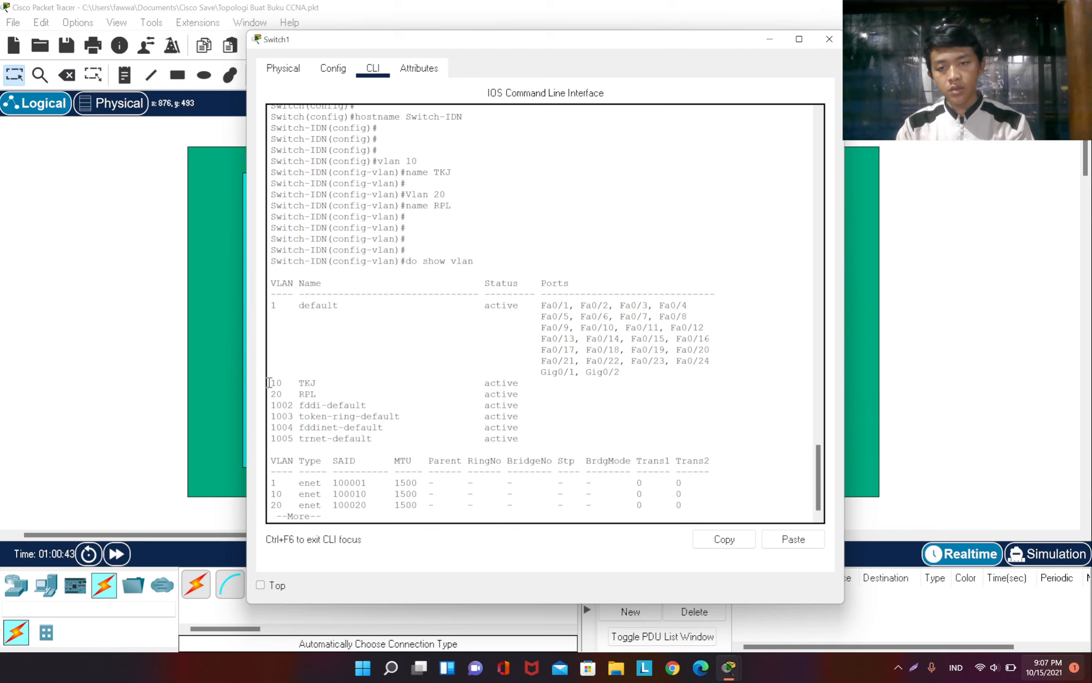
left_click_drag(269, 382, 321, 394)
left_click(273, 391)
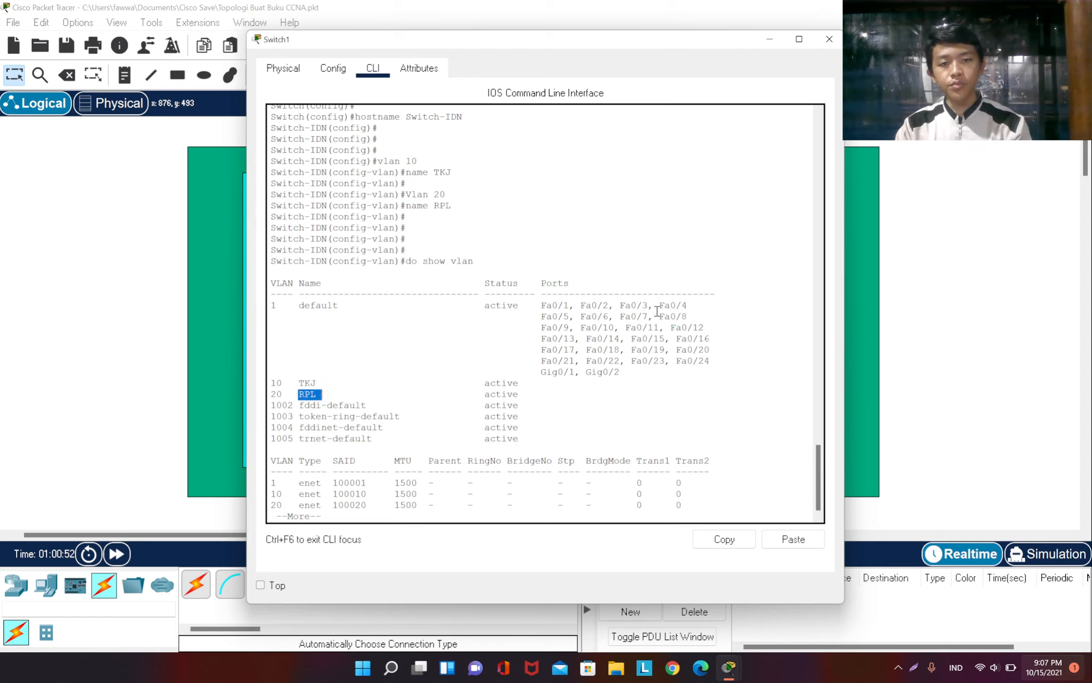
left_click(677, 492)
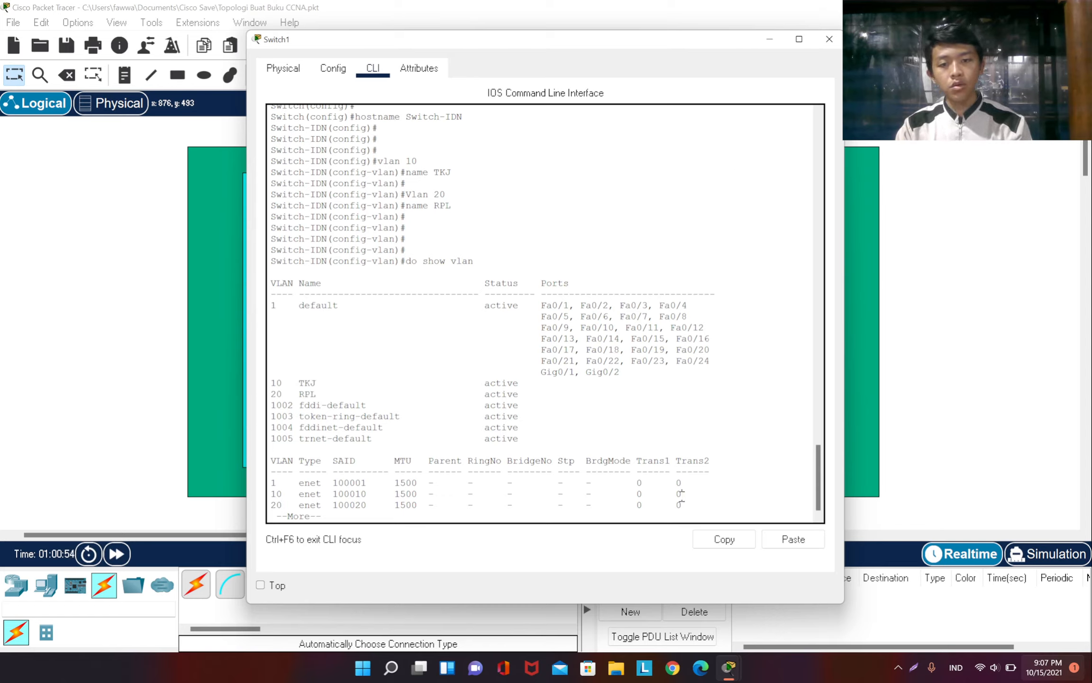
key("space")
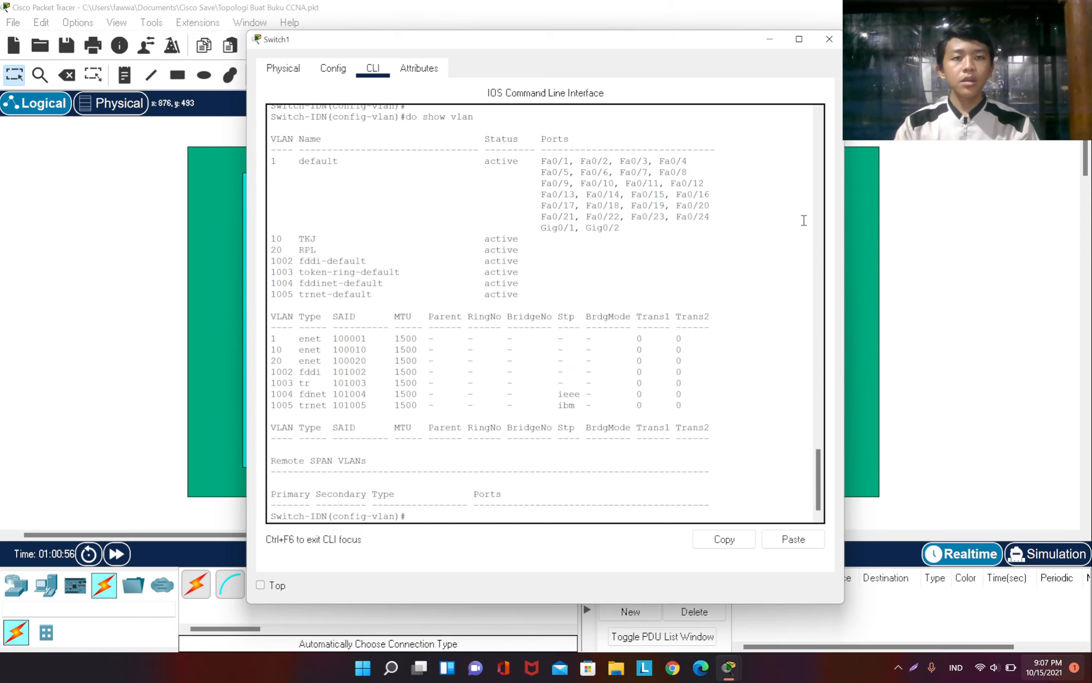
left_click(769, 39)
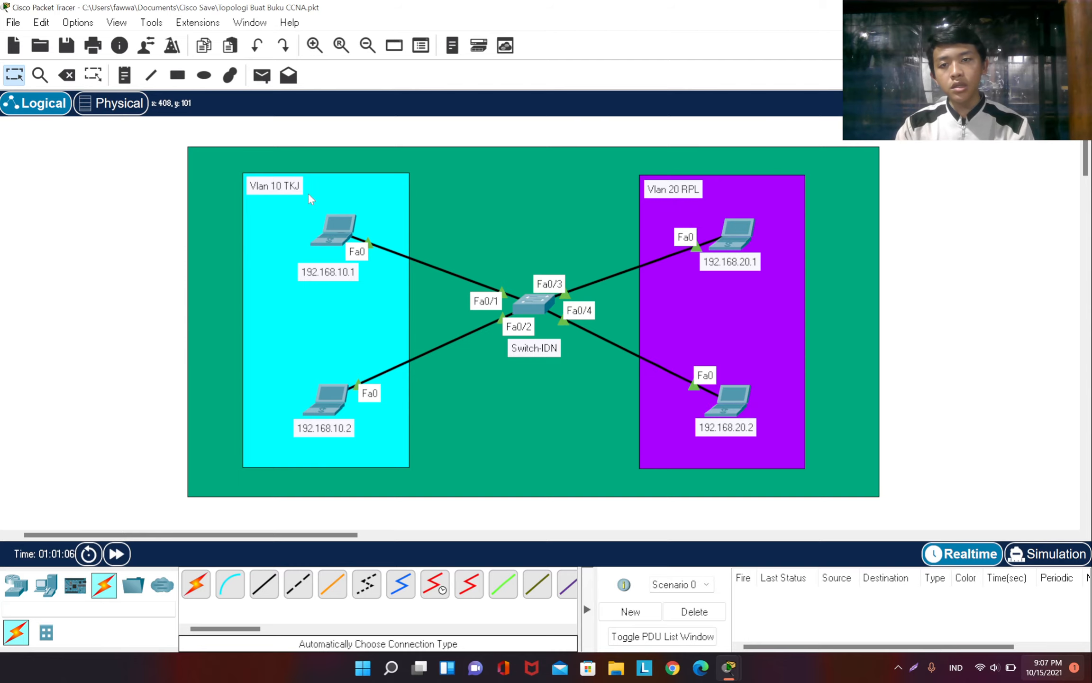
left_click(537, 305)
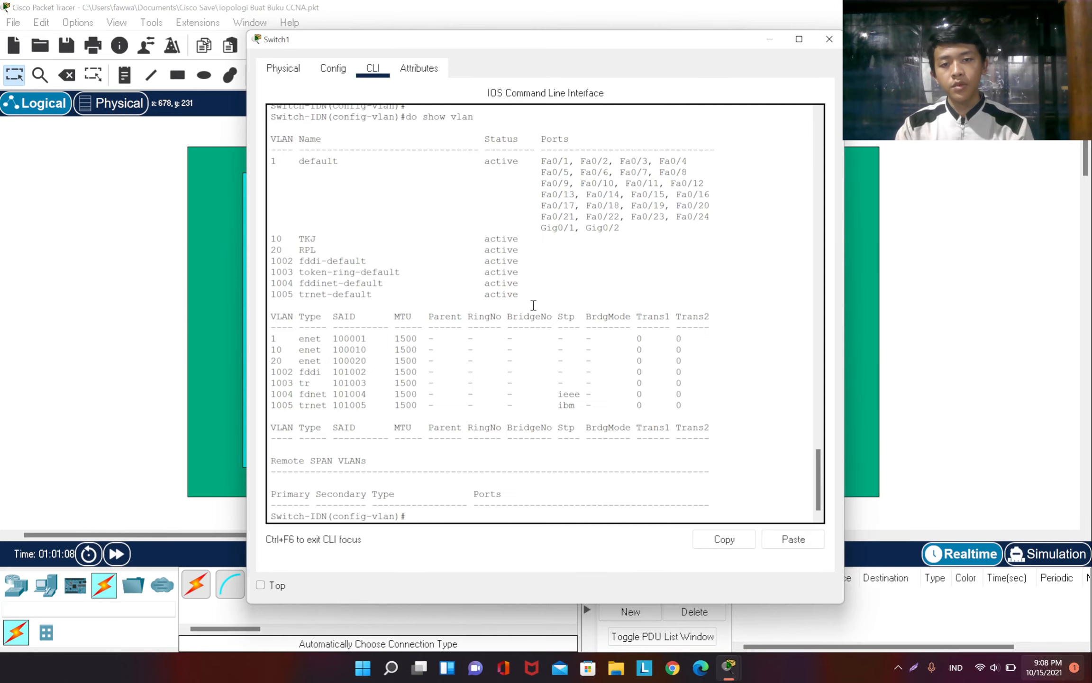
scroll(539, 353, "up", 5)
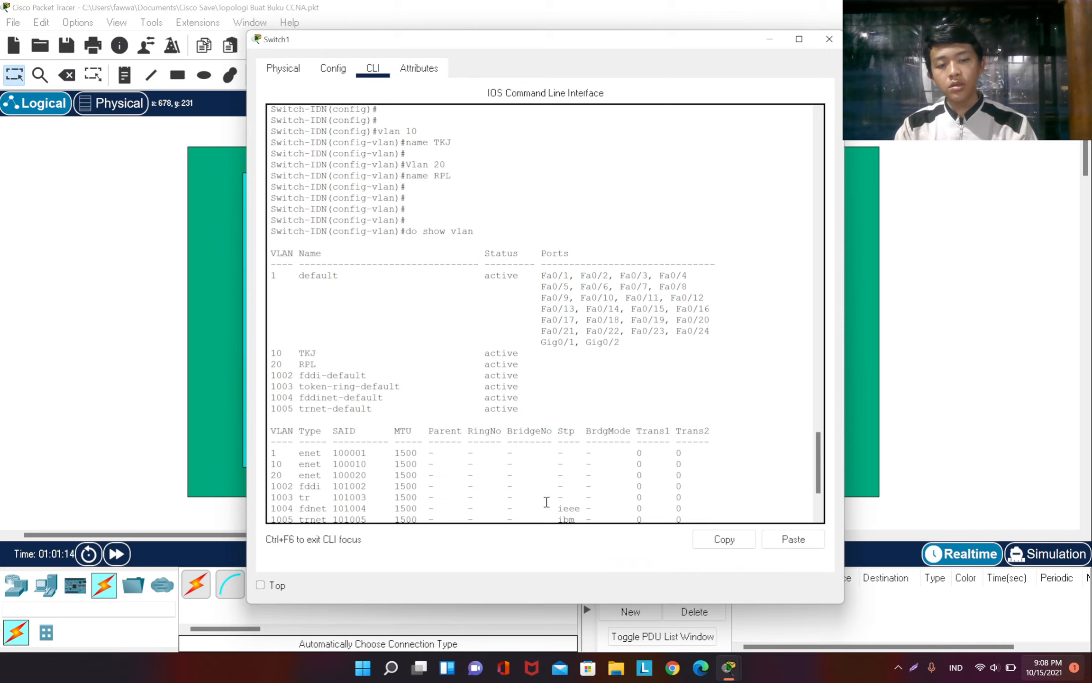
scroll(546, 502, "down", 4)
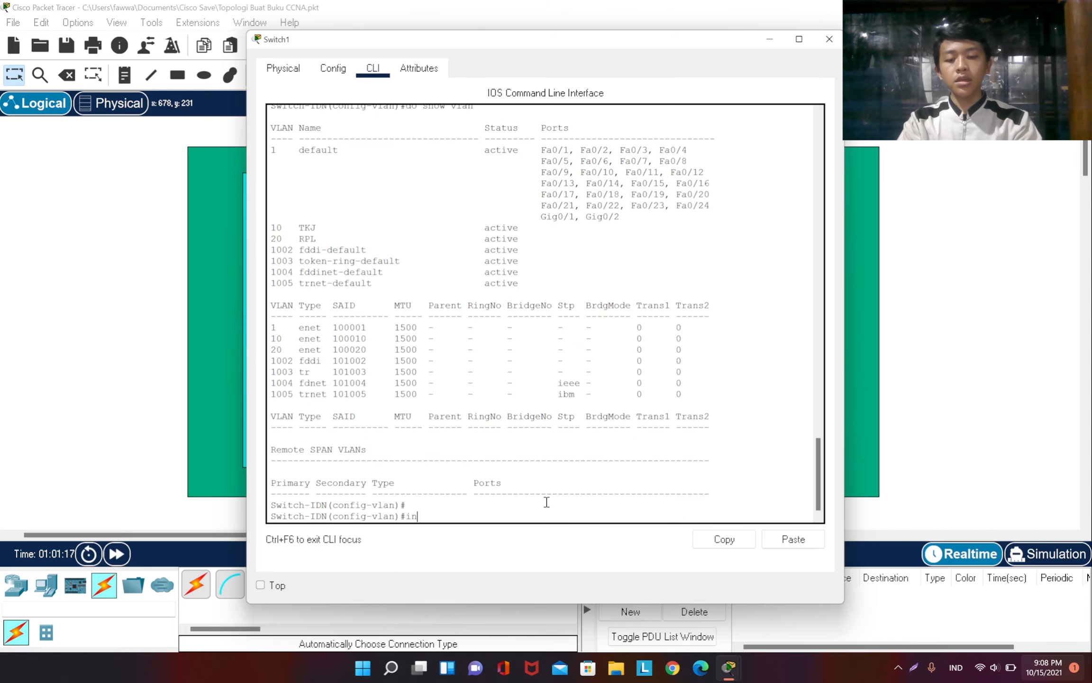
- Enter interface configuration mode for fa0/1 on the switch, checking the port labels in the topology
type("terface ")
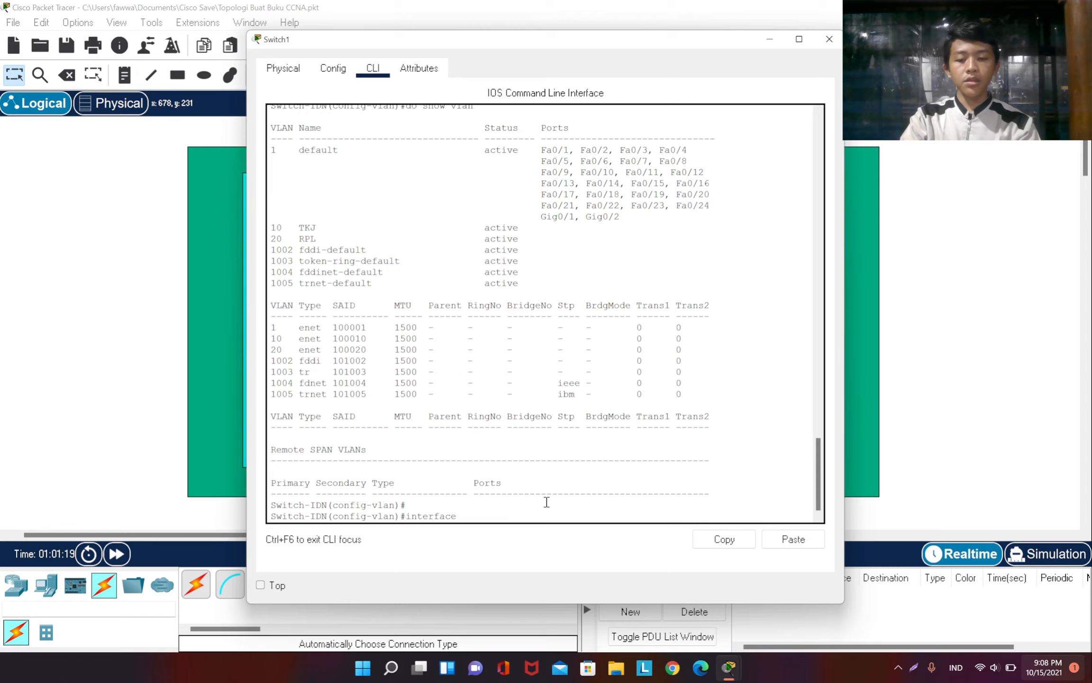
type("fa")
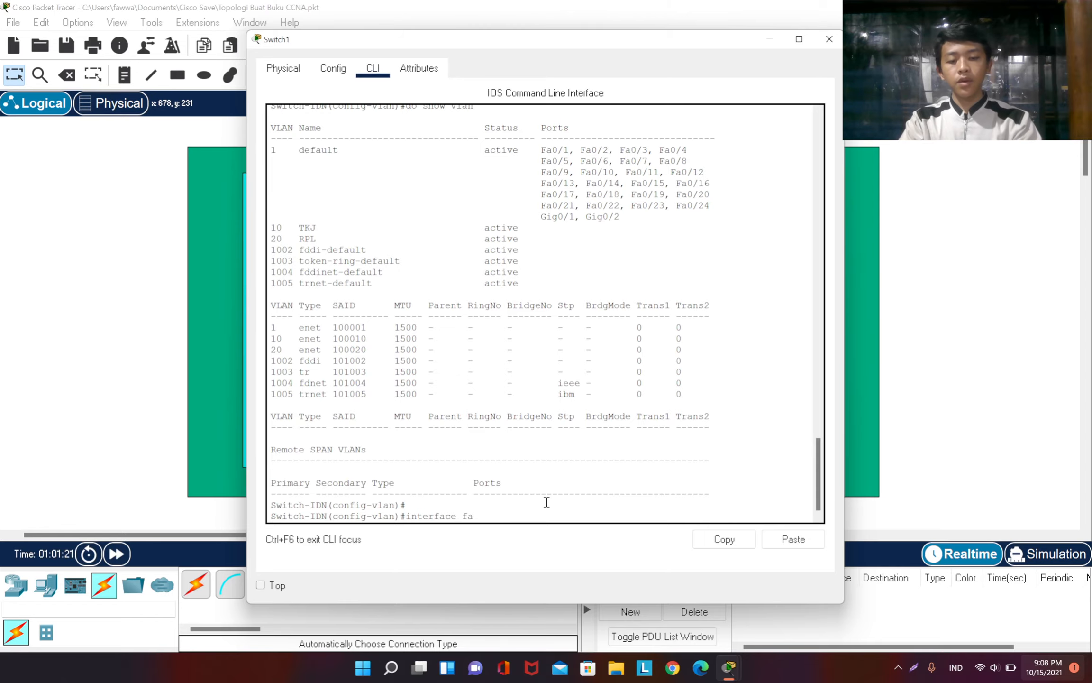
type("0/")
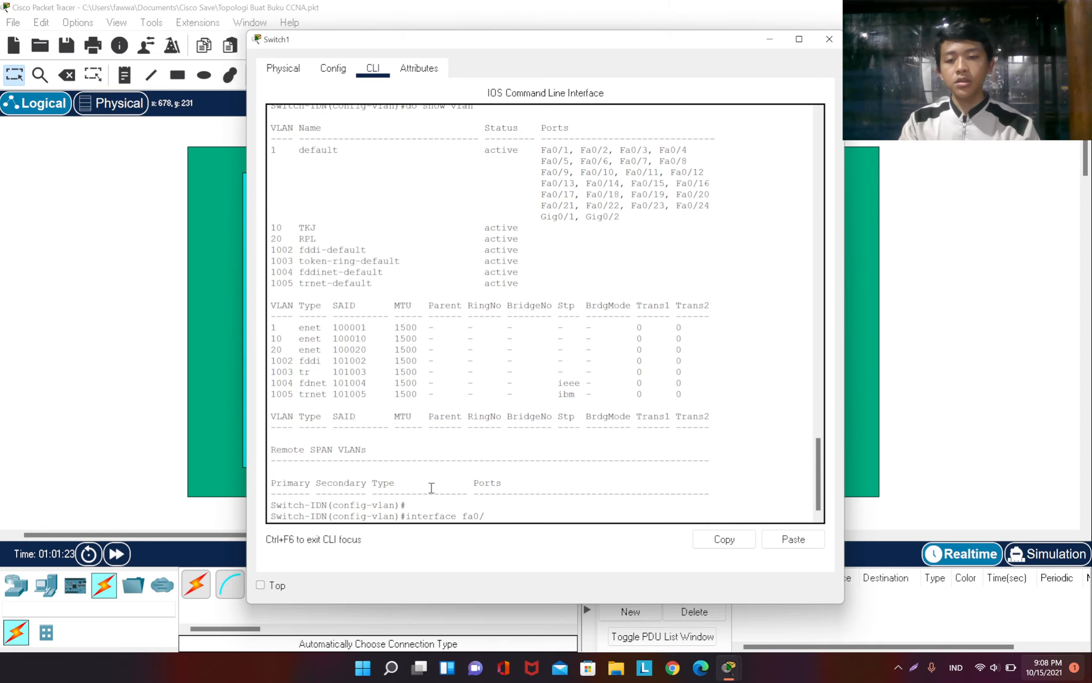
left_click(125, 402)
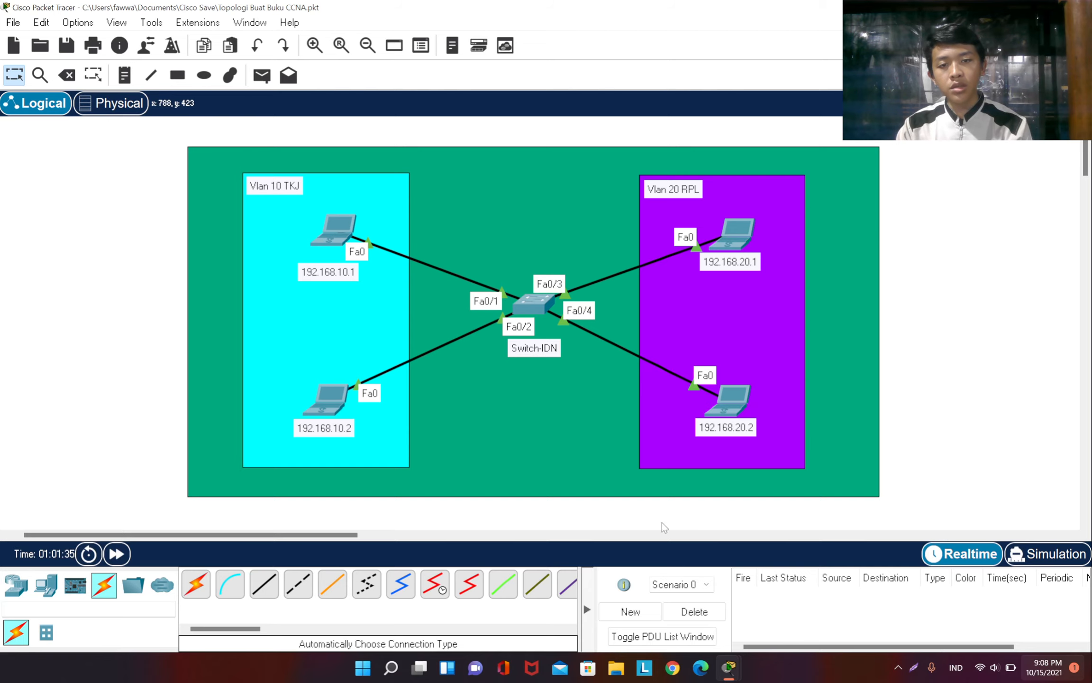
mouse_move(729, 668)
left_click(790, 618)
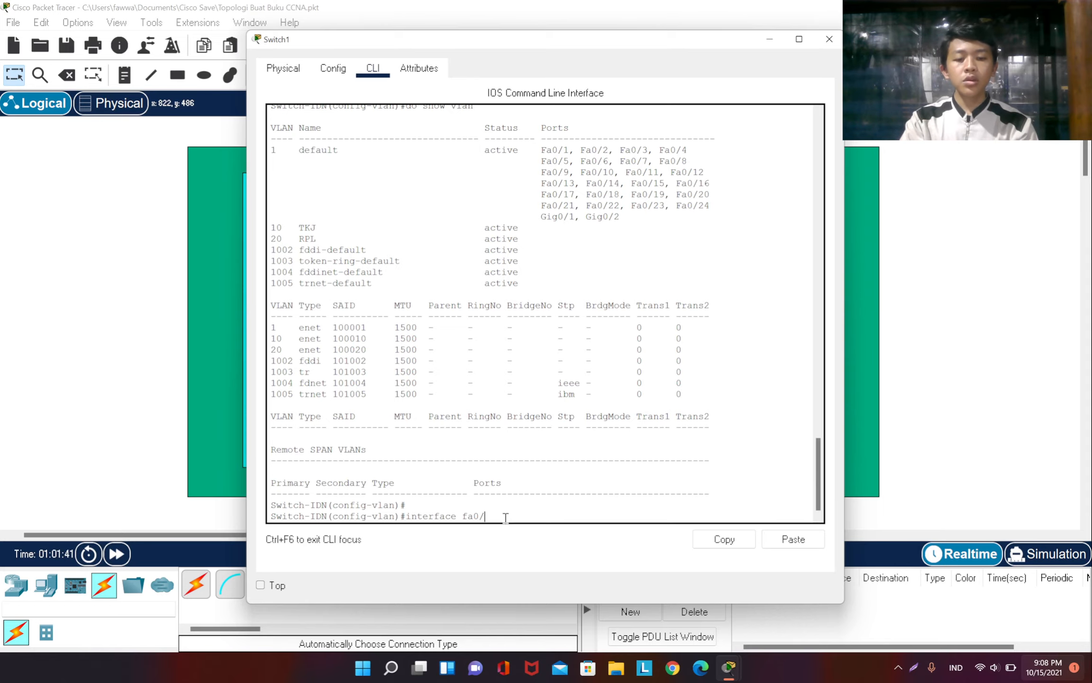
type("1")
key("Return")
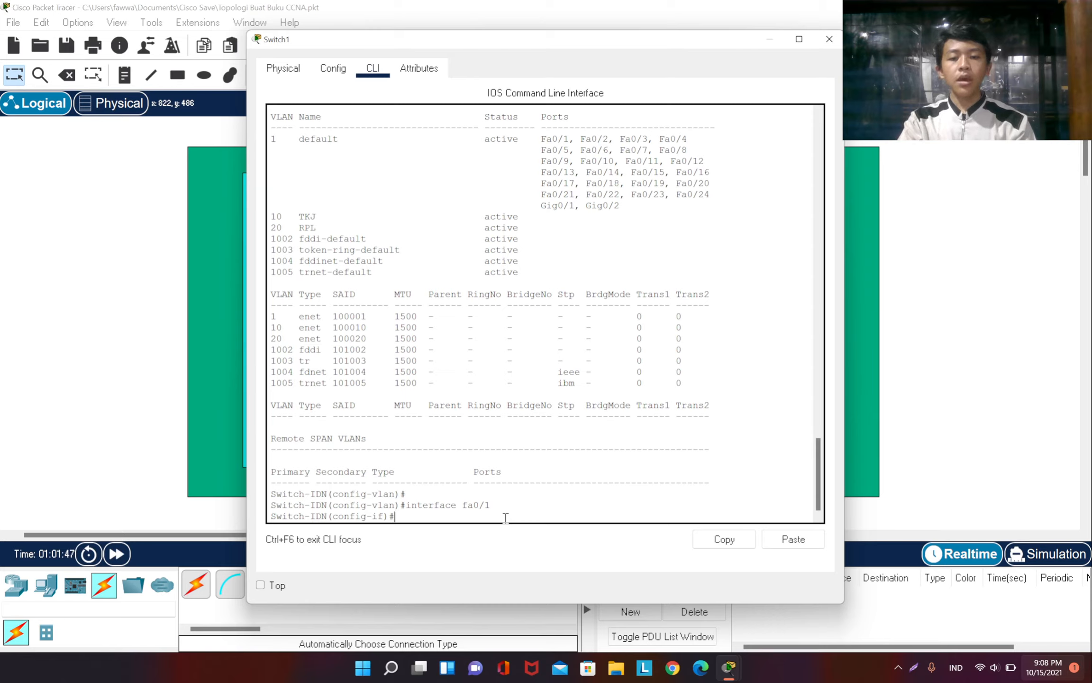
- Set interface fa0/1 to access mode with the switchport mode access command
type("switch")
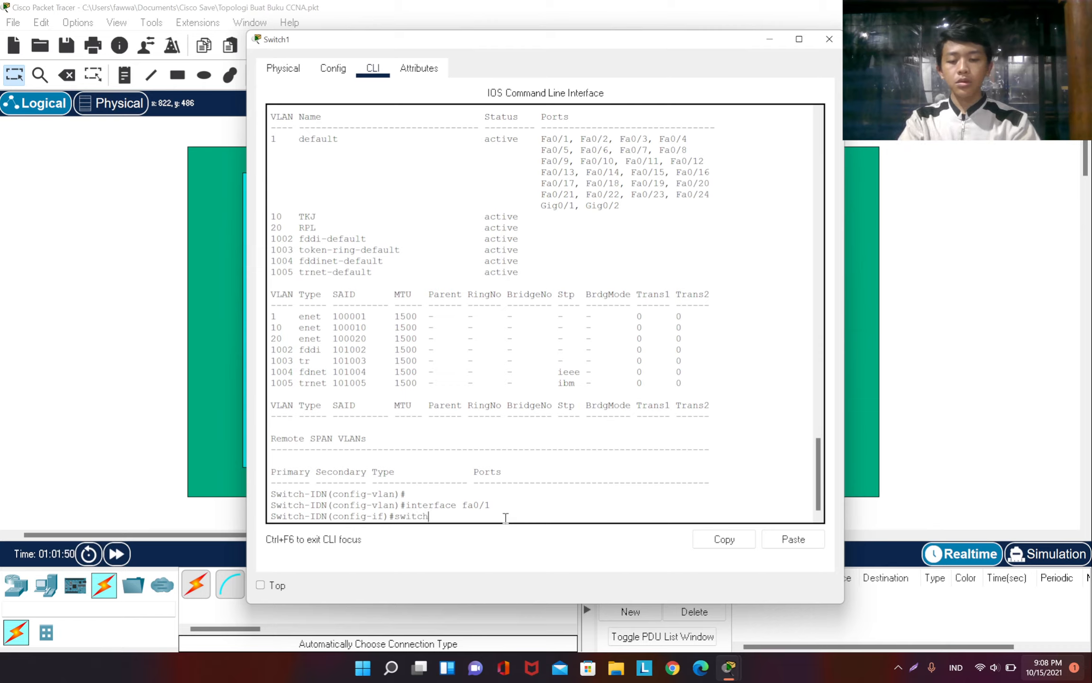
type("port mo")
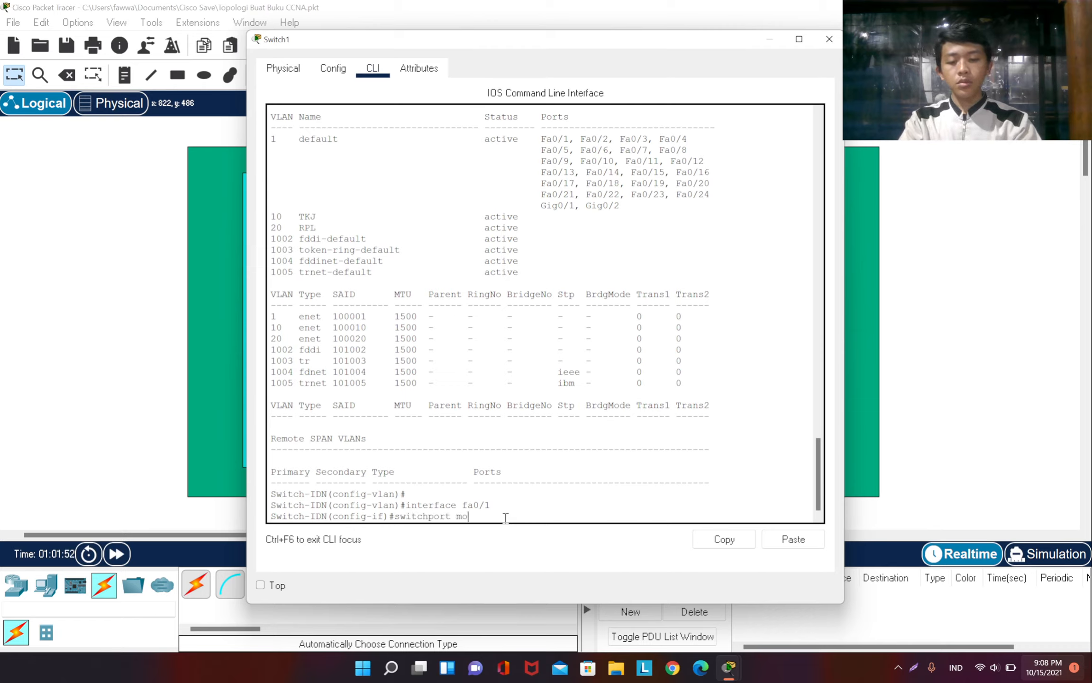
type("de acce")
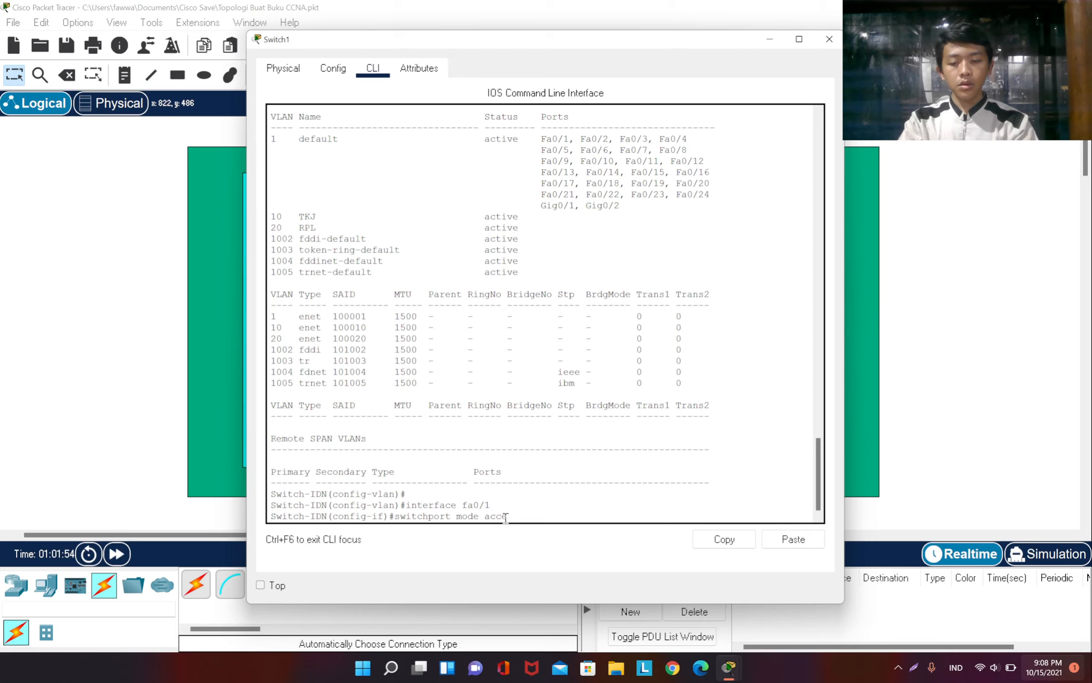
type("ss")
key("Return")
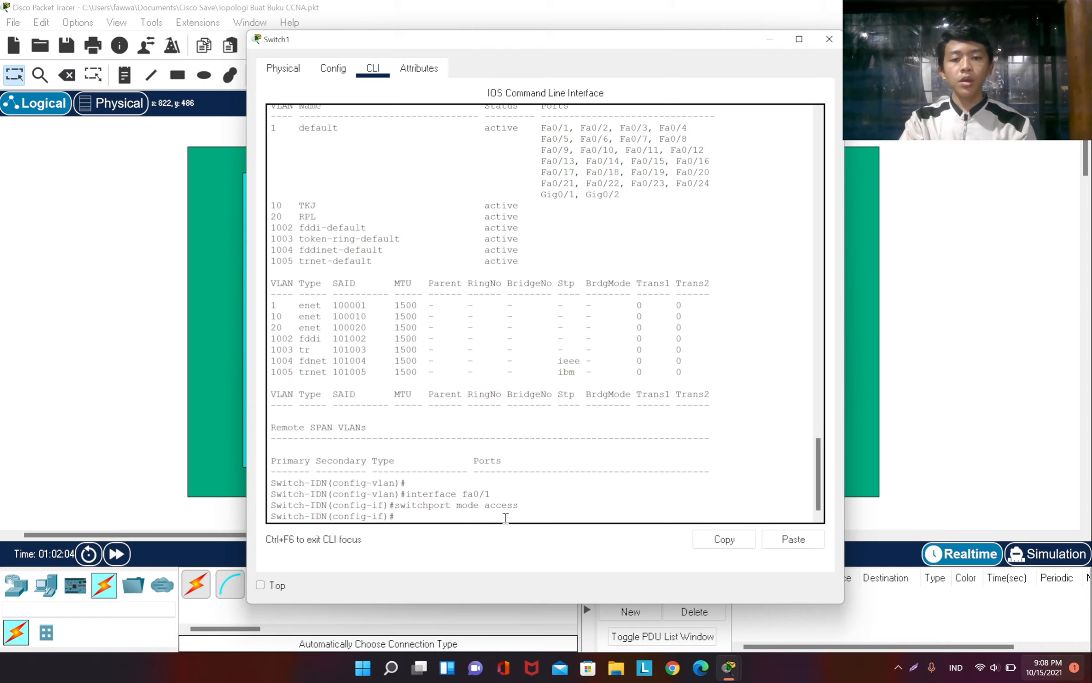
- Assign interface fa0/1 to VLAN 10 with the switchport access vlan 10 command
type("sw")
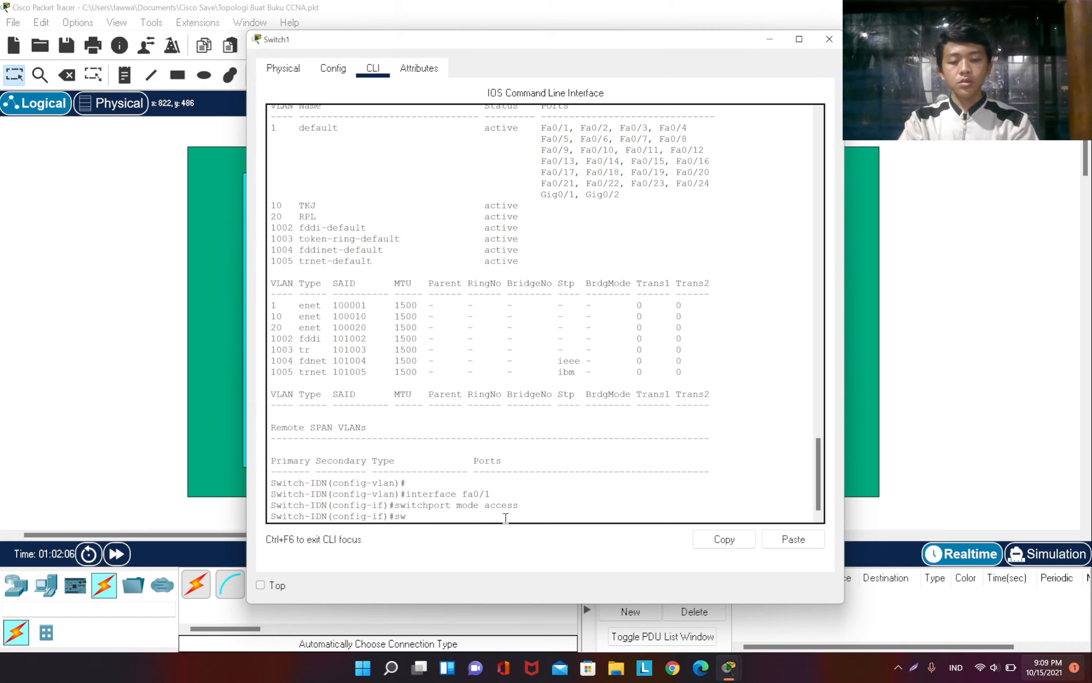
type("itch")
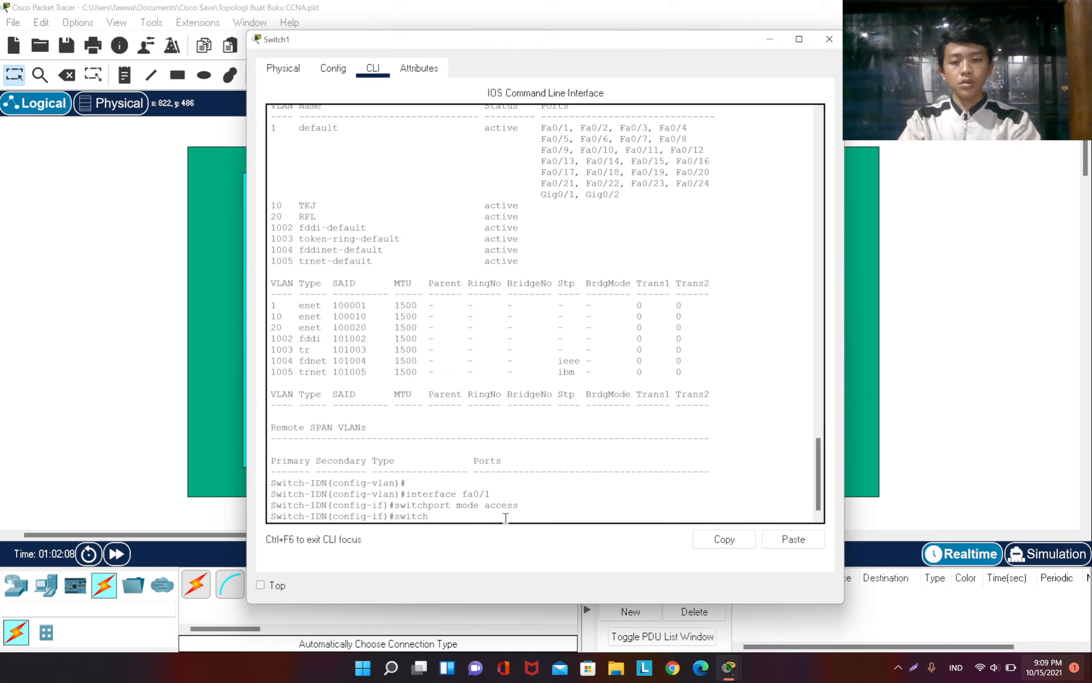
type("port")
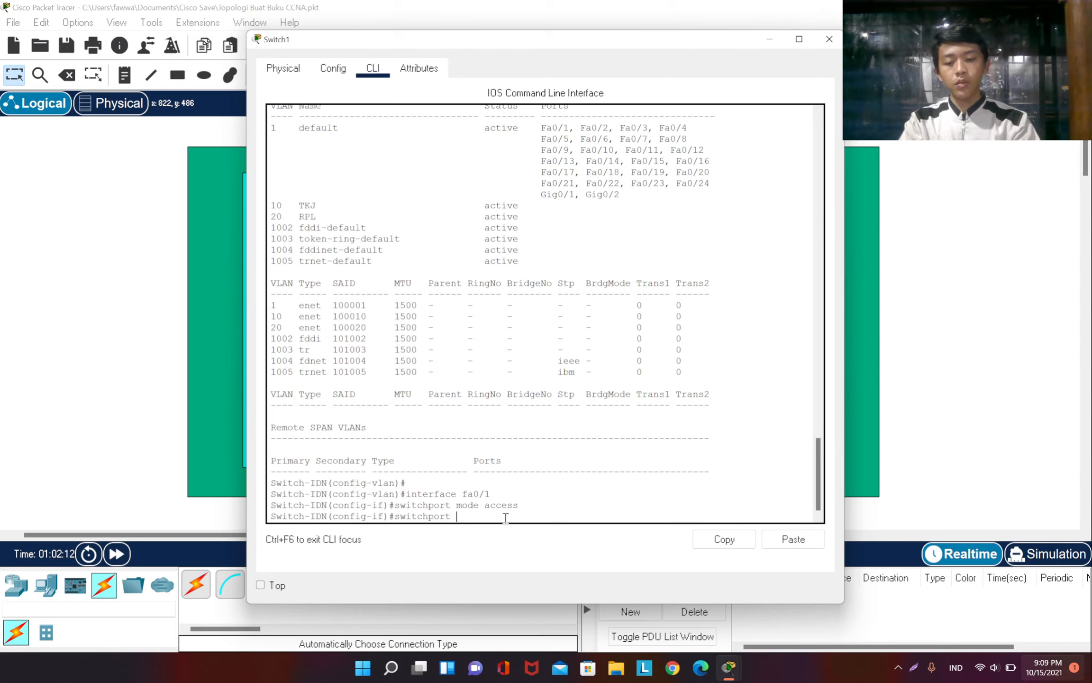
type(" access")
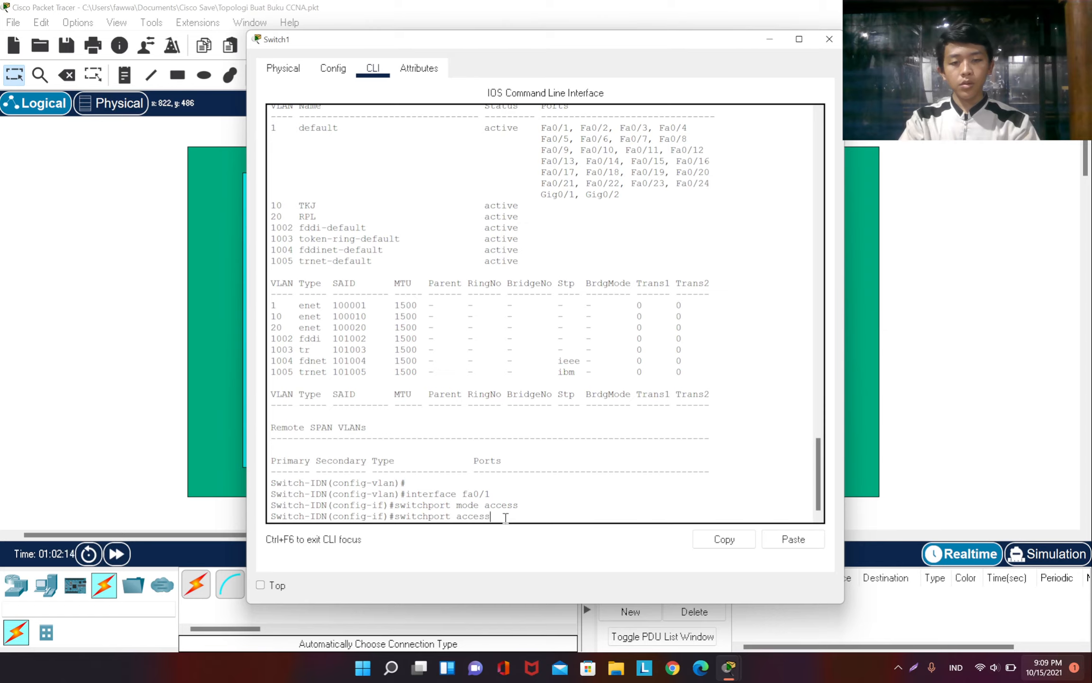
type(" vlan")
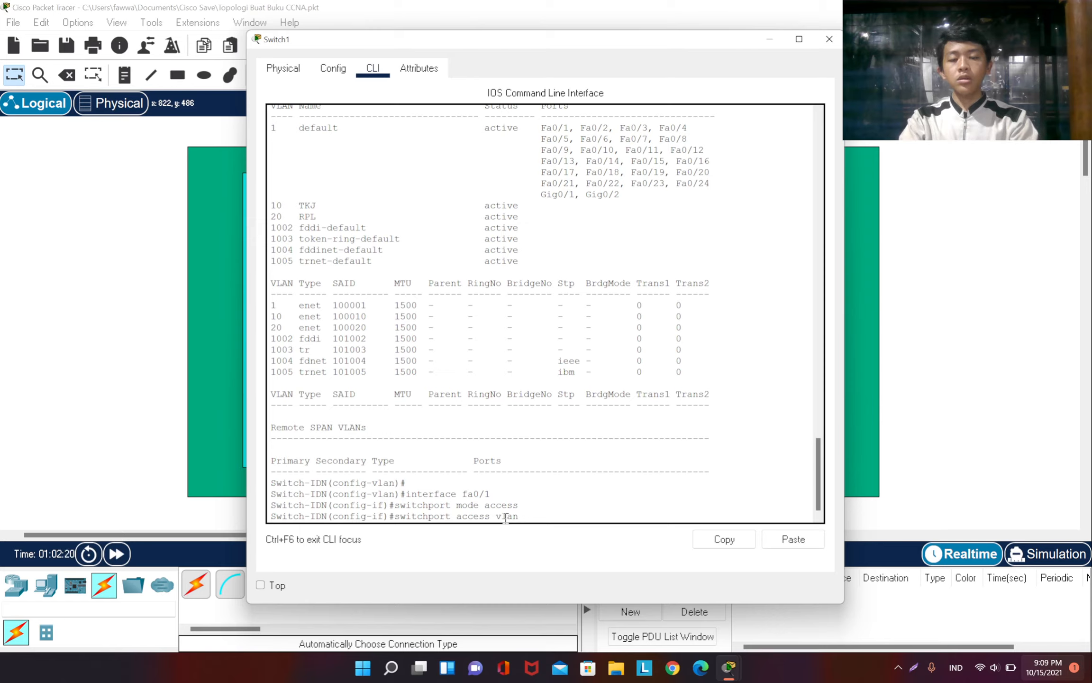
type(" 10")
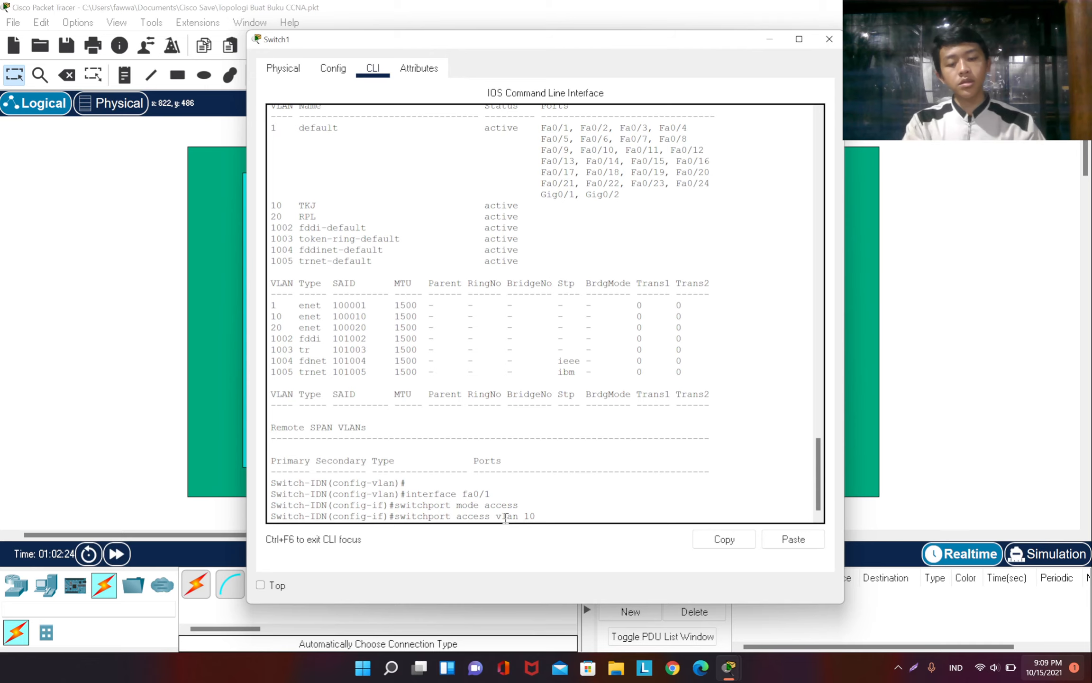
left_click_drag(539, 43, 718, 25)
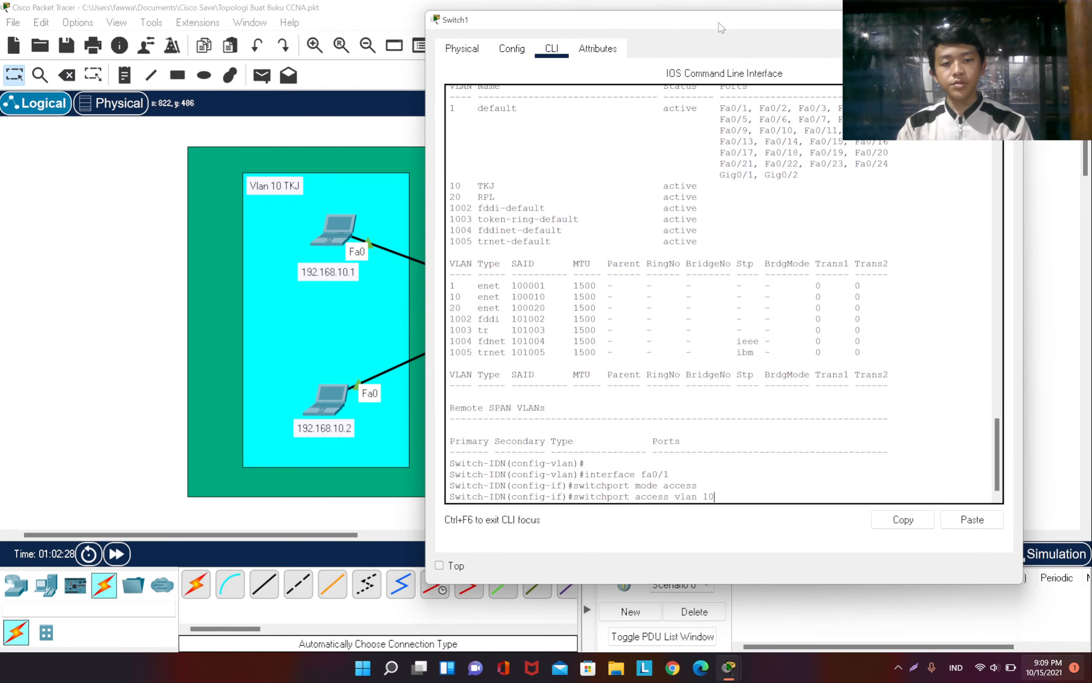
key("Return")
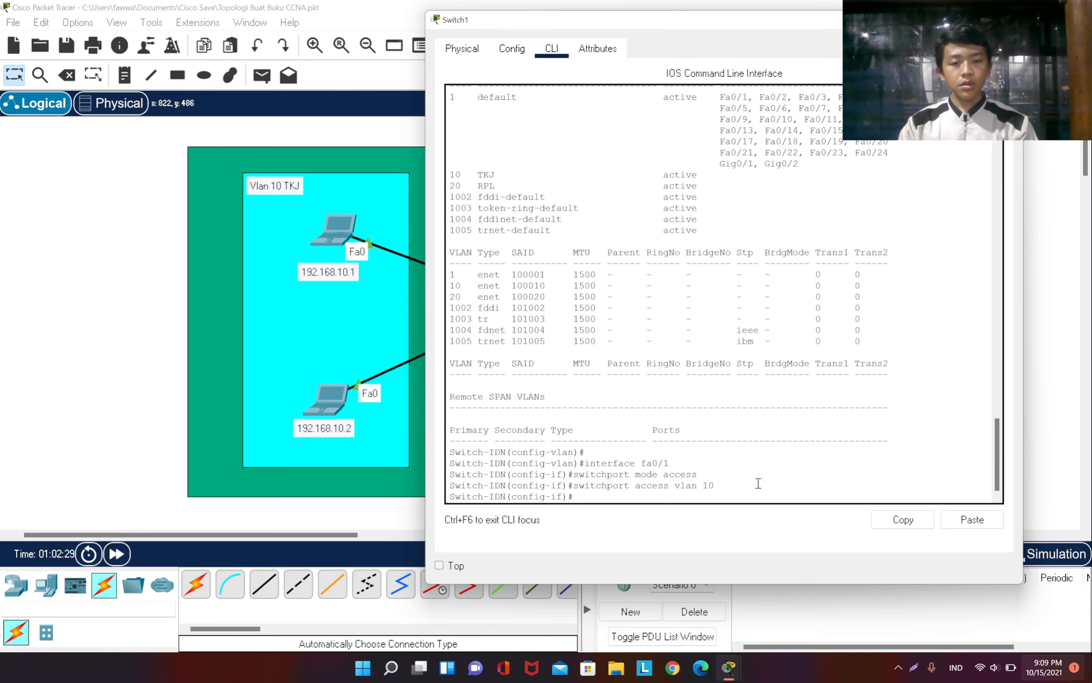
key("Return")
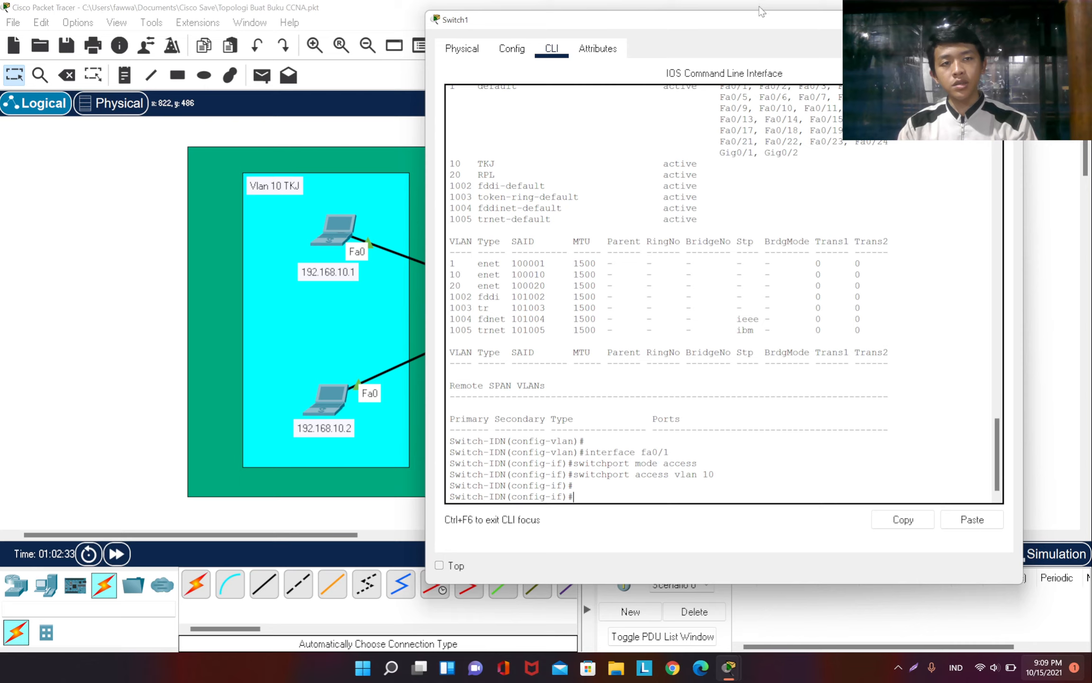
- Bring the whole topology into view and fast-forward the simulation time for the switch's Fa0/1 link
left_click_drag(755, 22, 875, 22)
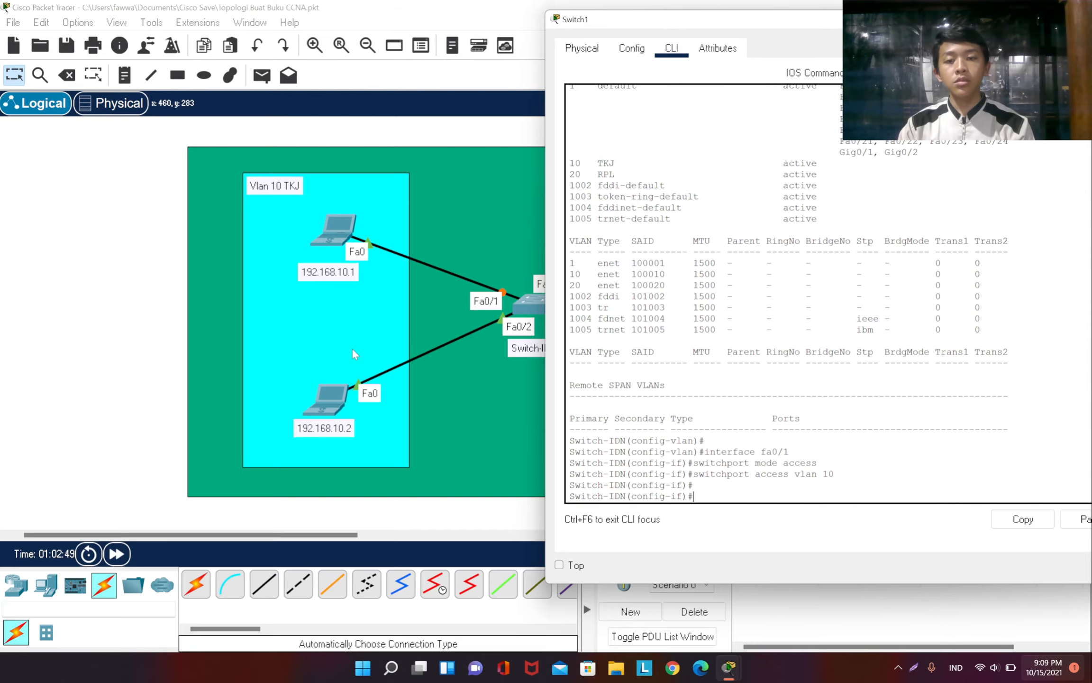
left_click(25, 316)
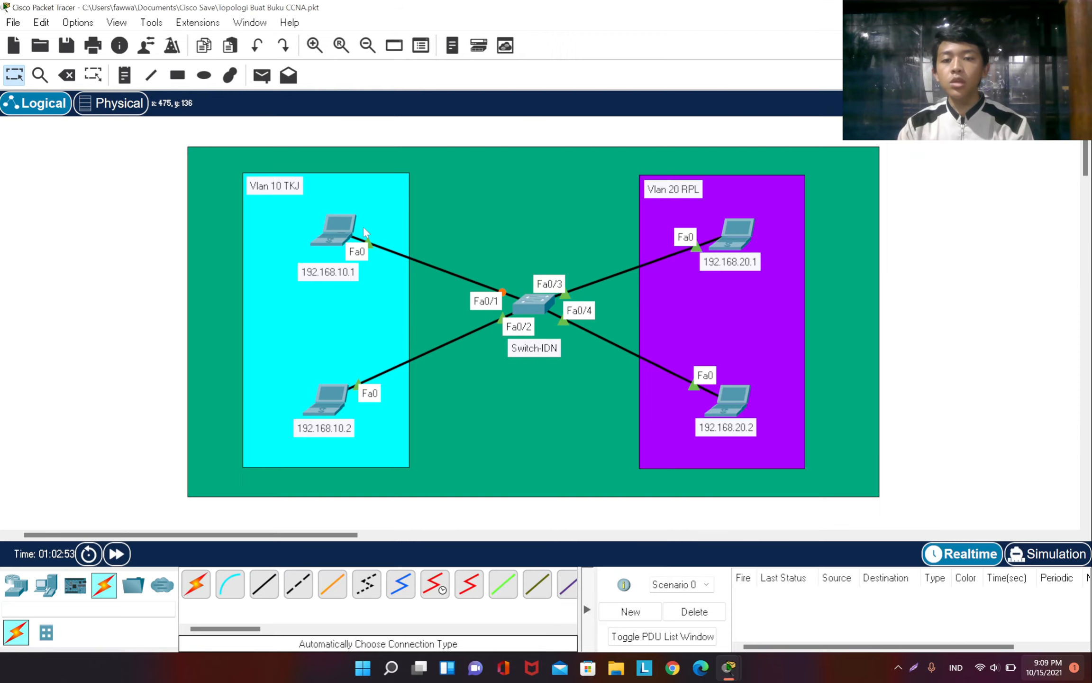
left_click(117, 553)
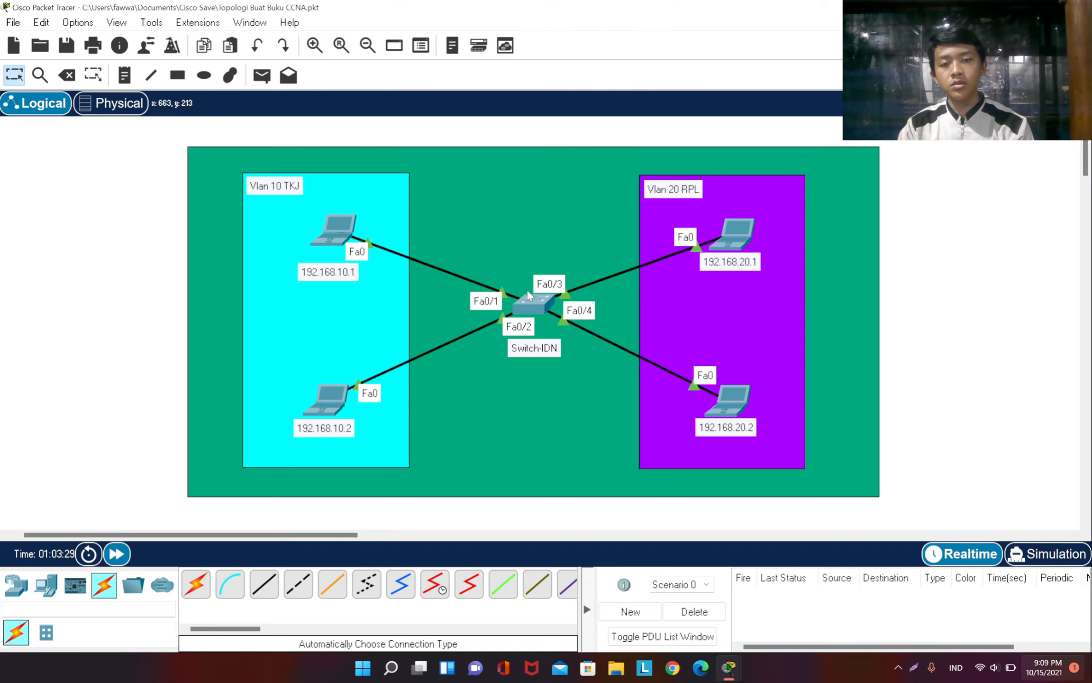
- Return to the switch's command line and enter interface configuration mode for fa0/2
left_click(527, 292)
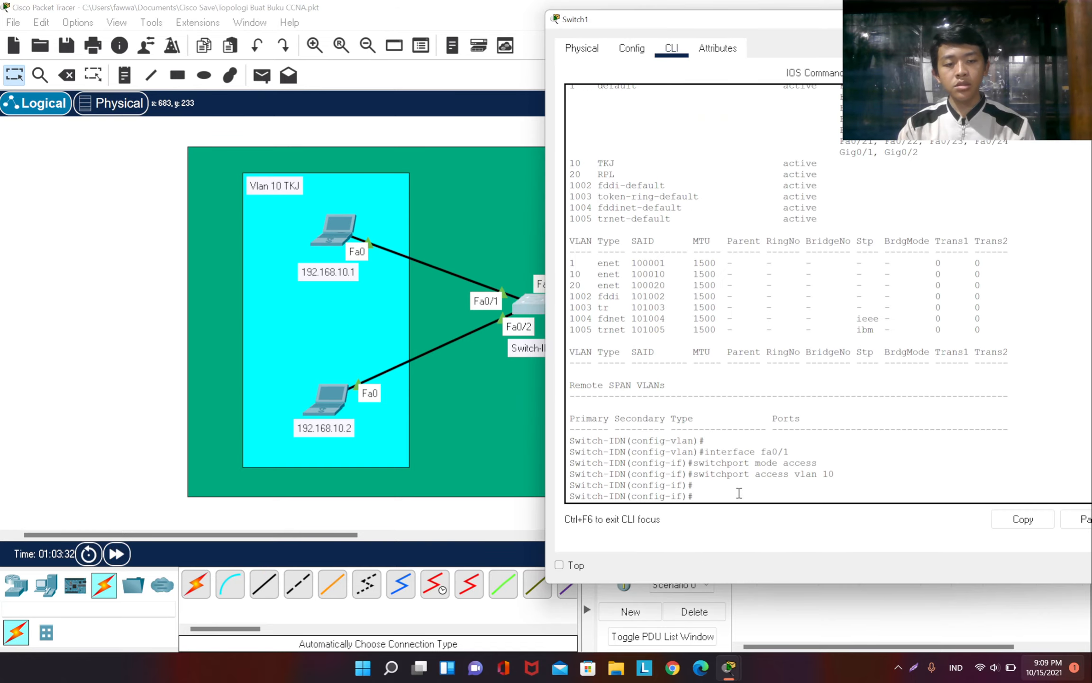
type("inter")
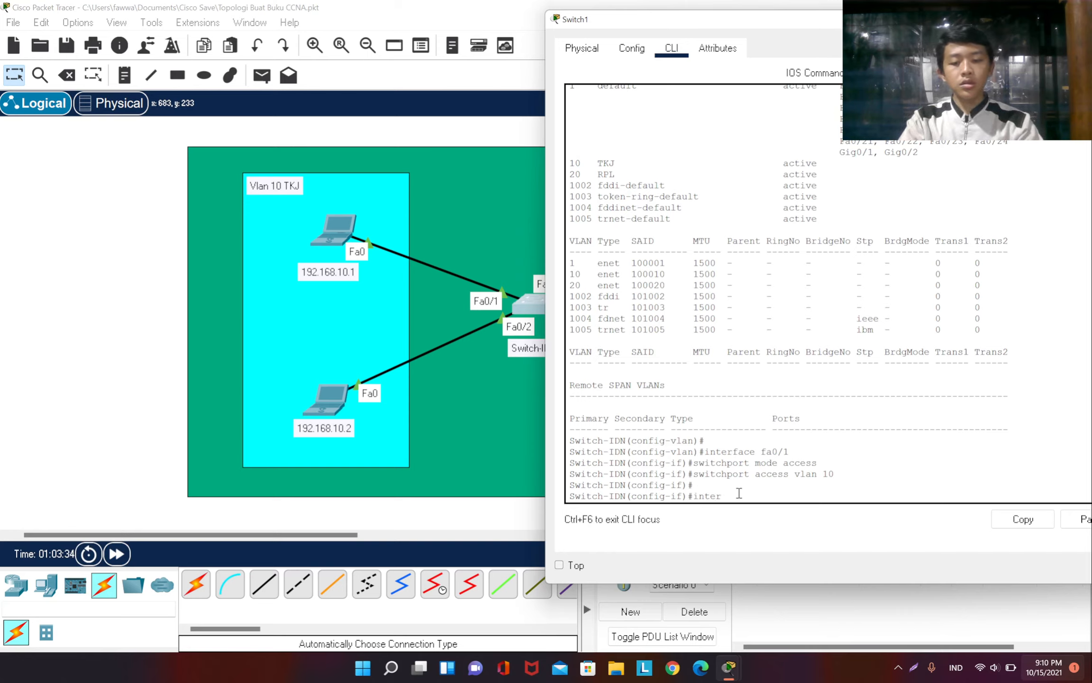
type("face fa")
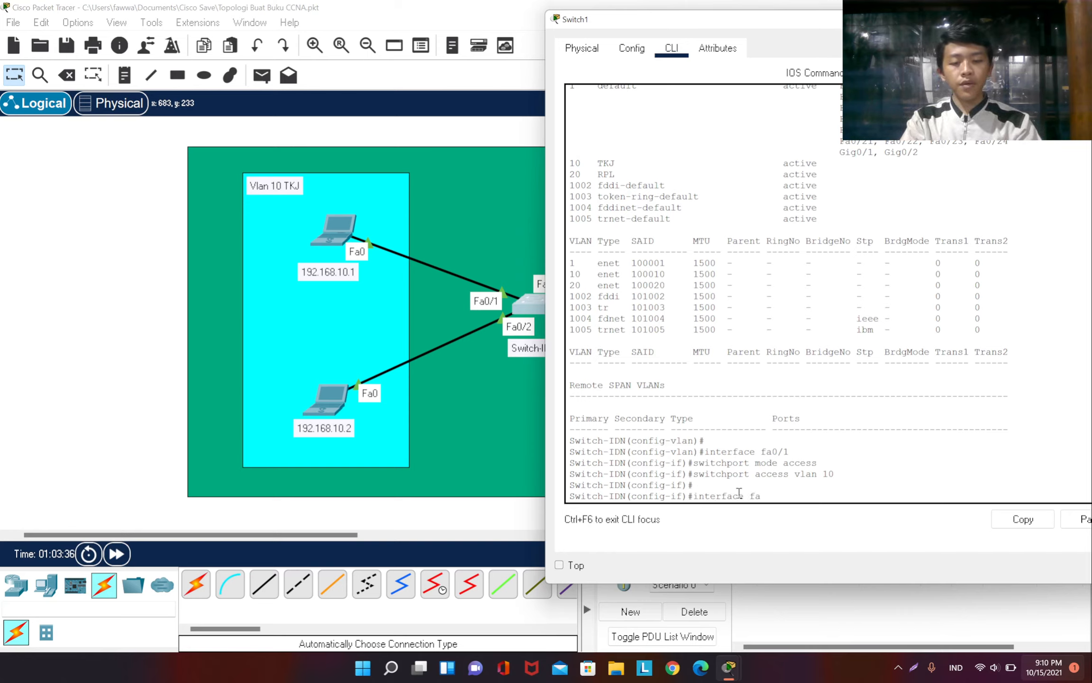
type("0/2a")
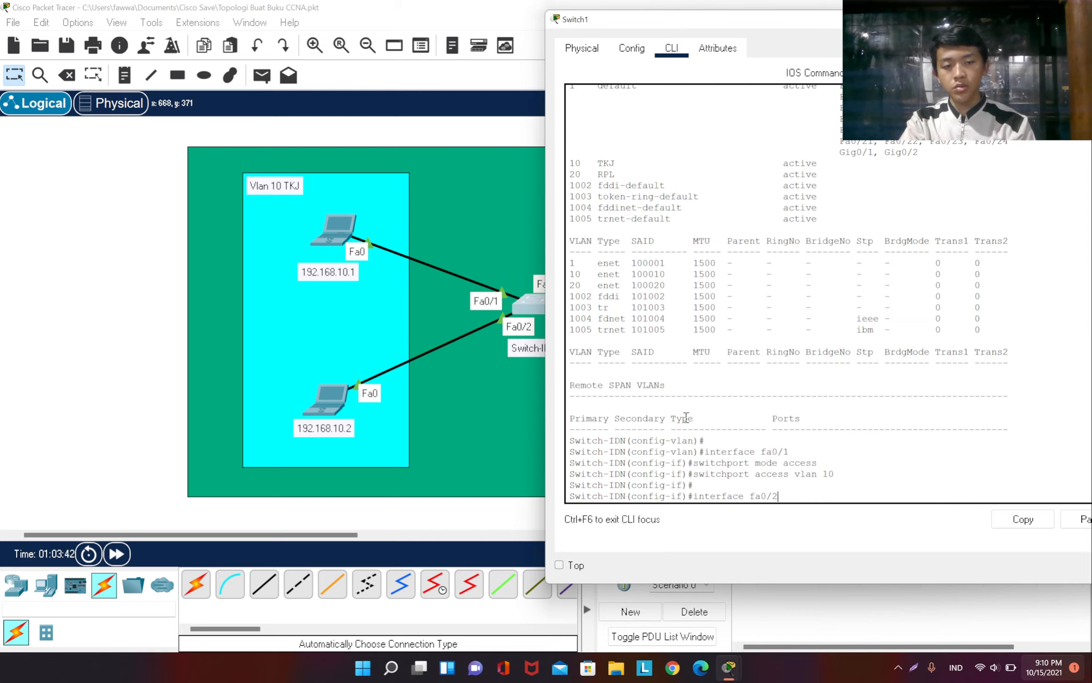
key("Return")
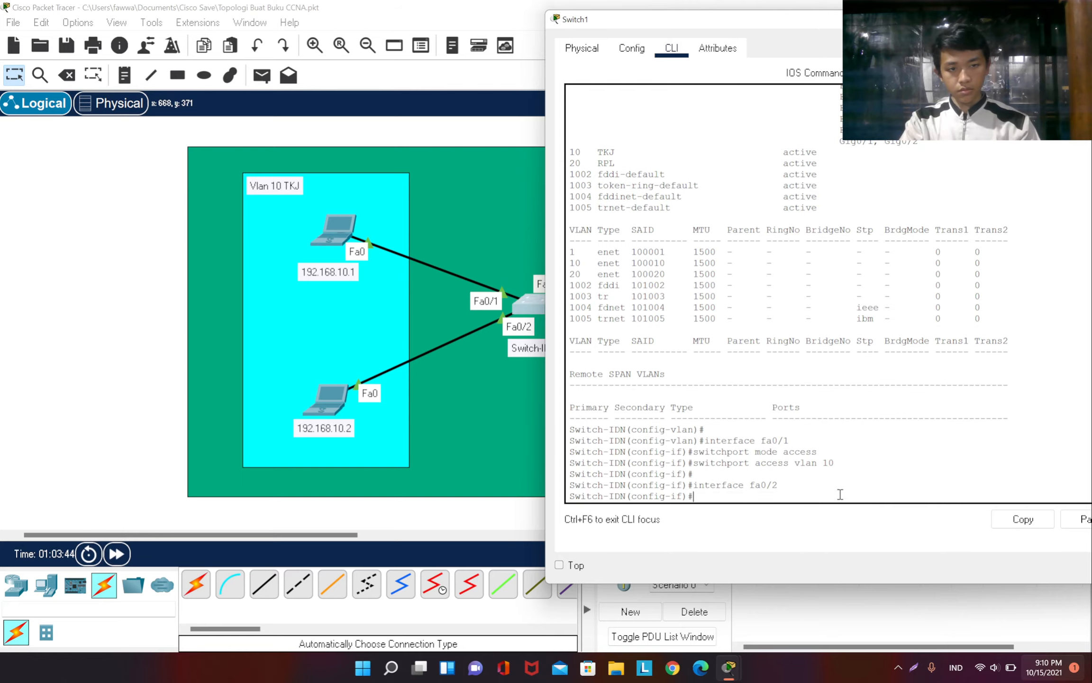
- Set interface fa0/2 to access mode with the switchport mode access command
type("switch")
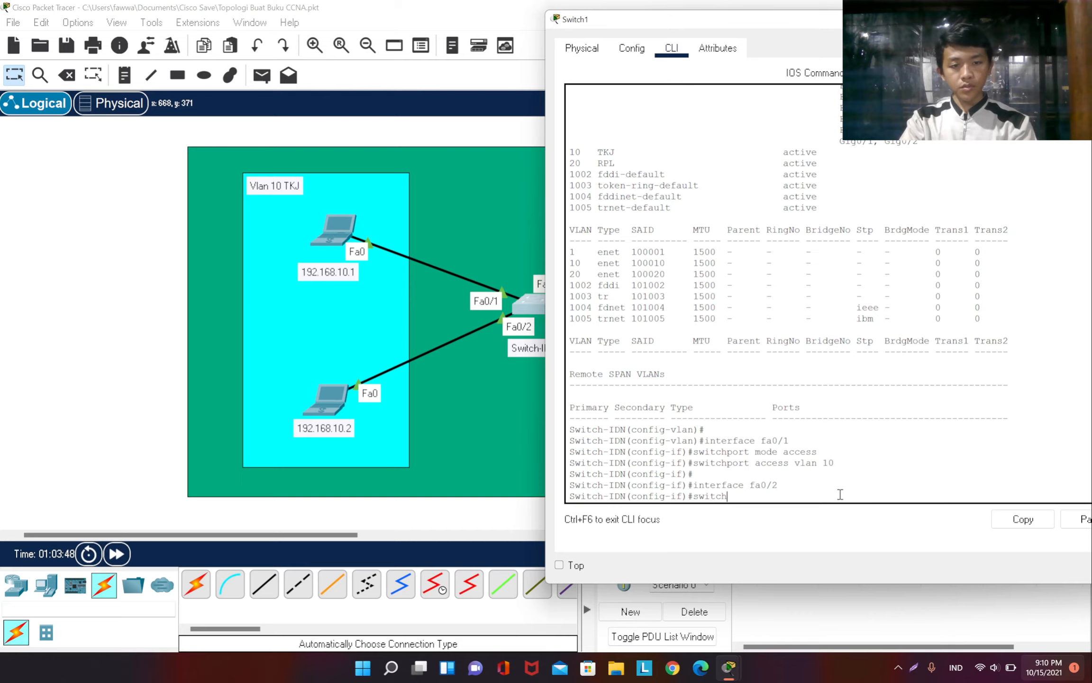
type("port")
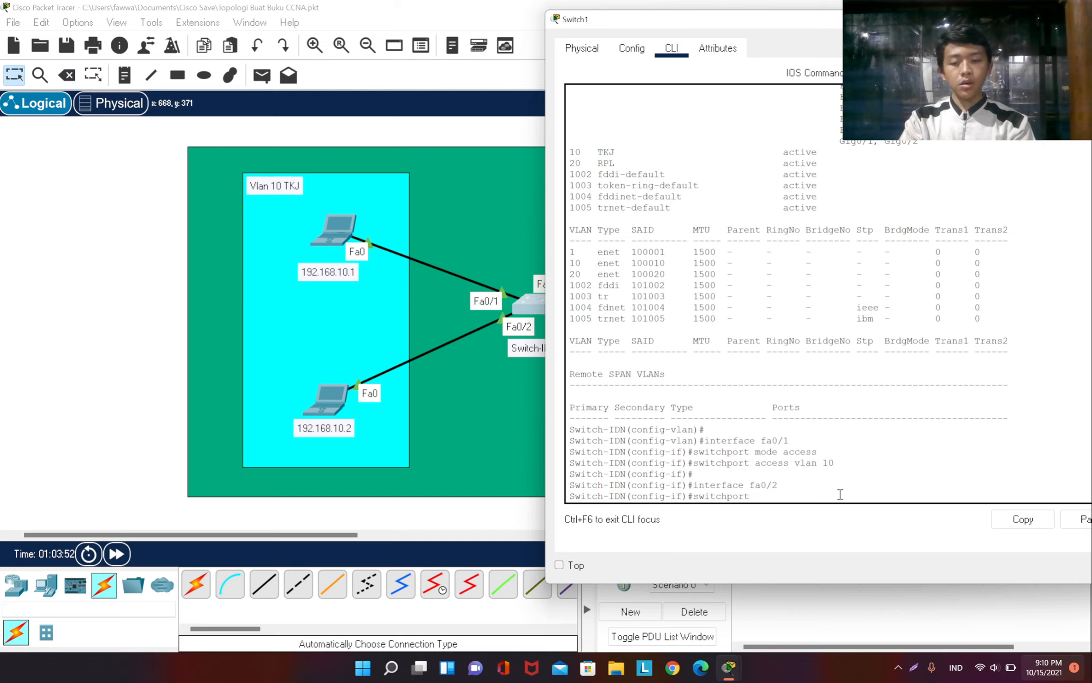
type(" mode access")
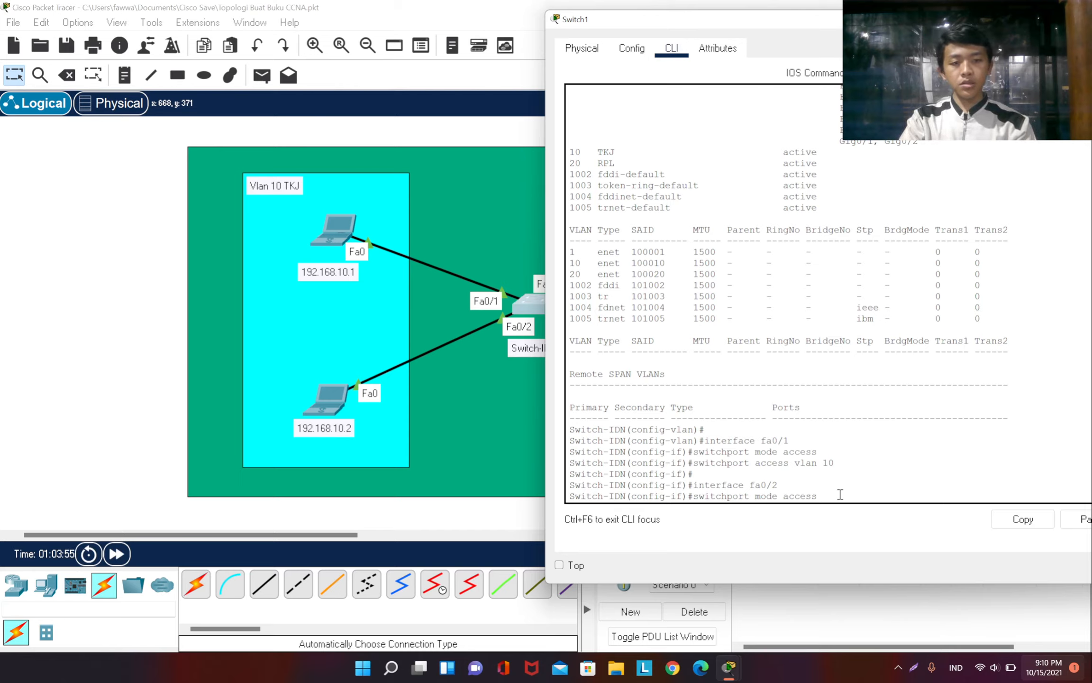
key("Return")
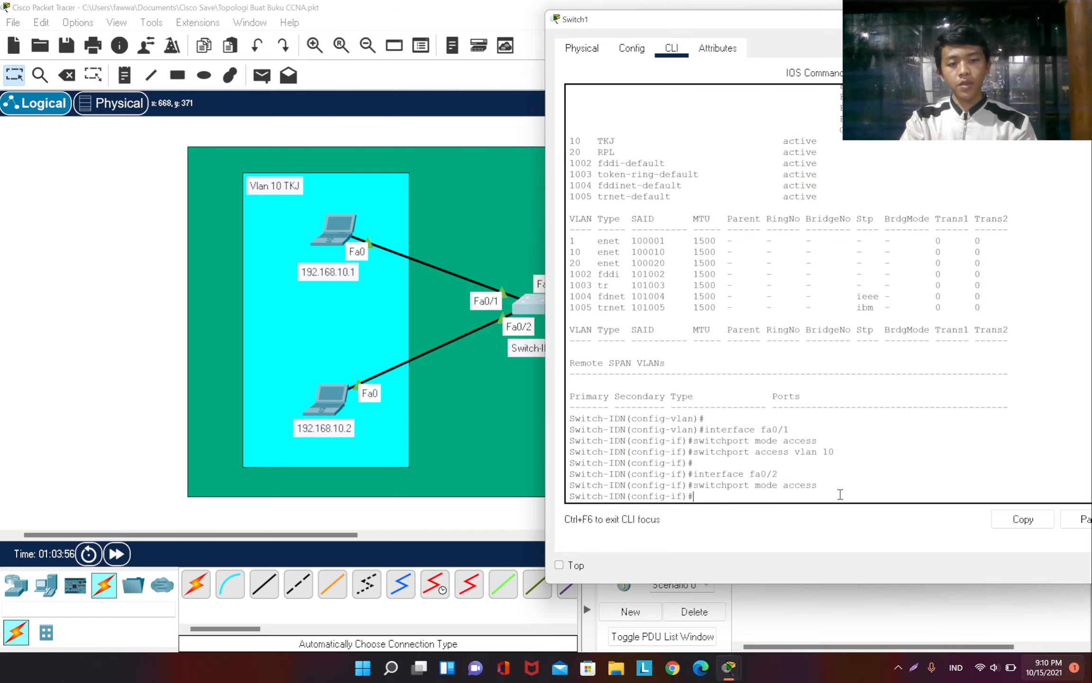
- Assign interface fa0/2 to VLAN 10 with the switchport access vlan 10 command
type("switchport")
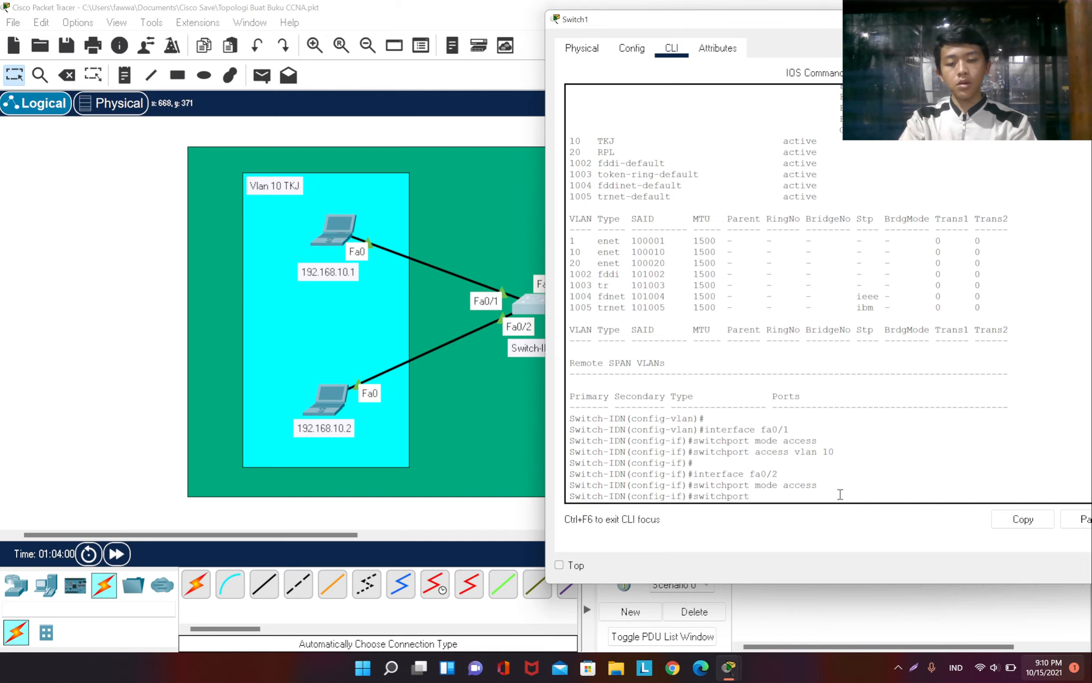
type(" access")
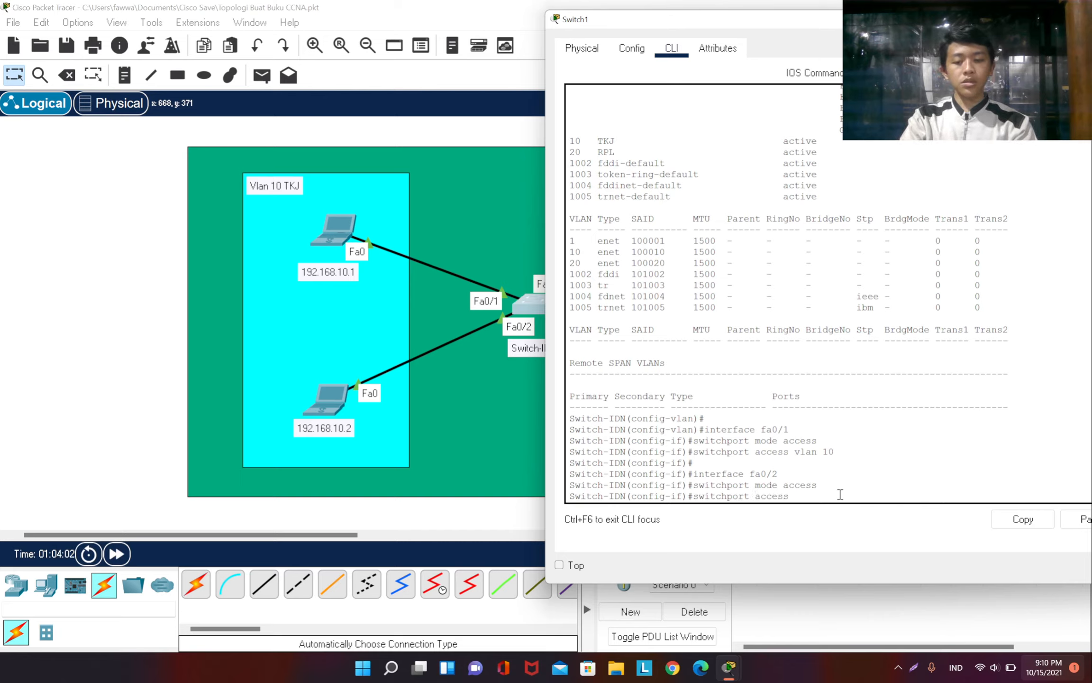
type(" vlan 2")
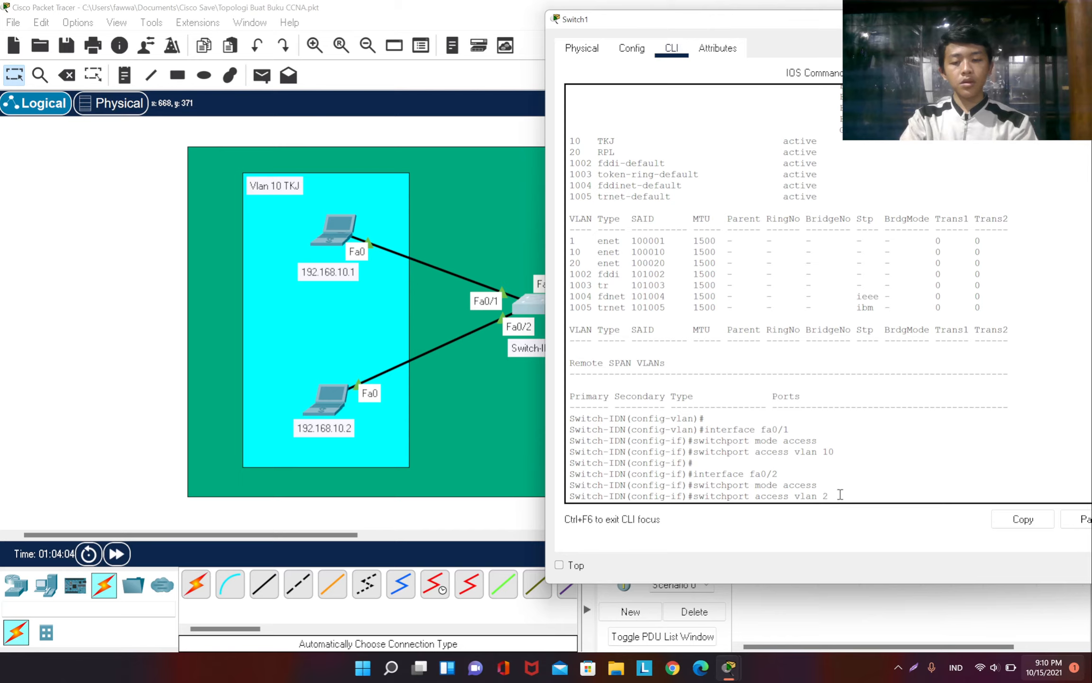
key("BackSpace")
type("10")
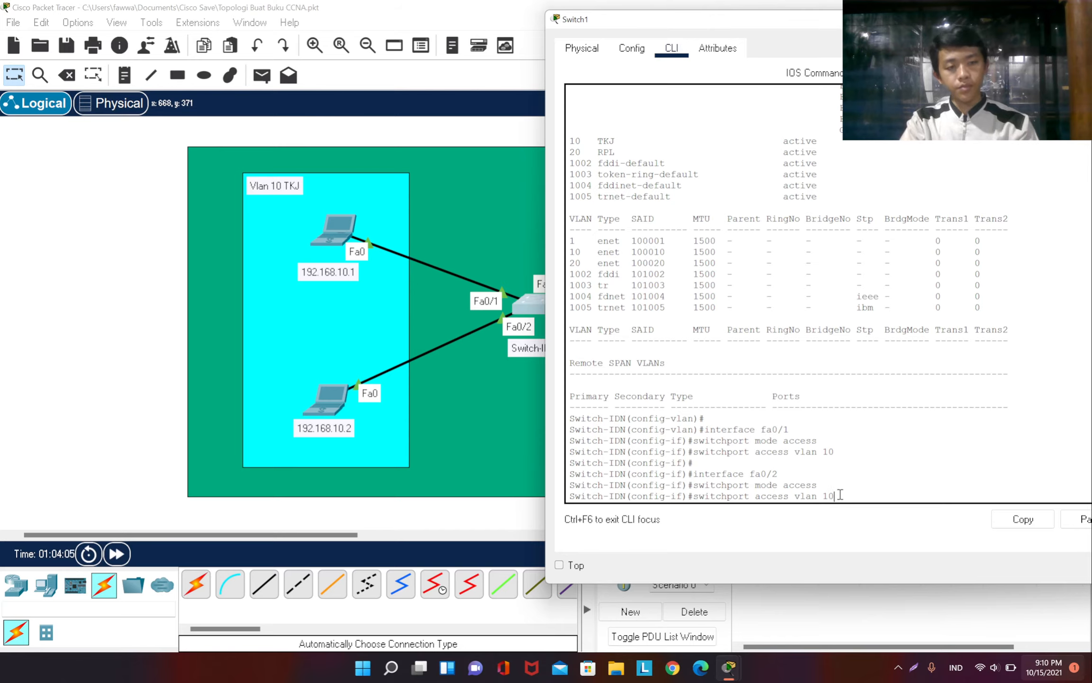
key("Return")
key("Return")
key("Return")
key("Return")
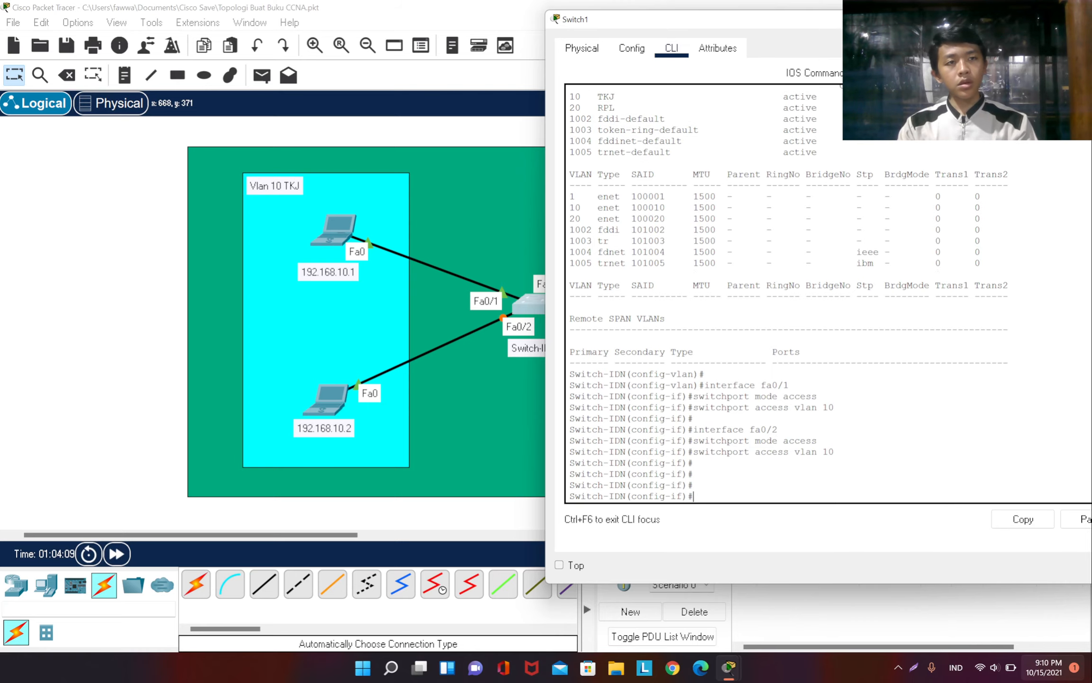
- Examine the Vlan 20 RPL side of the topology and the switch port labels for its laptops, and return to the switch's command line
left_click_drag(924, 22, 275, 39)
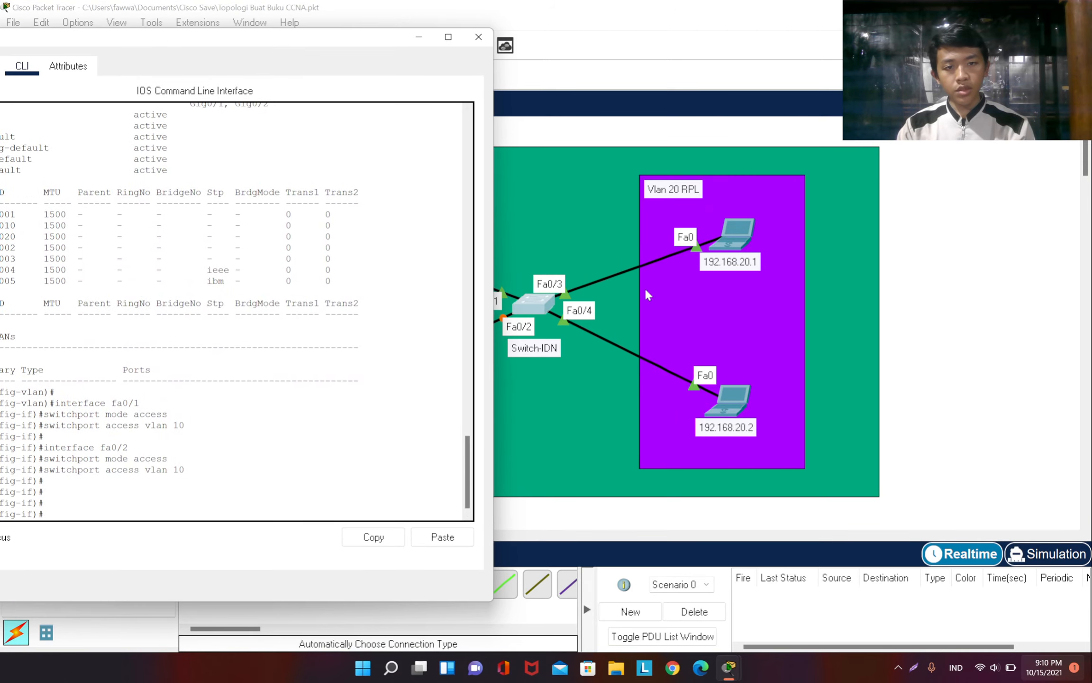
left_click_drag(331, 41, 435, 14)
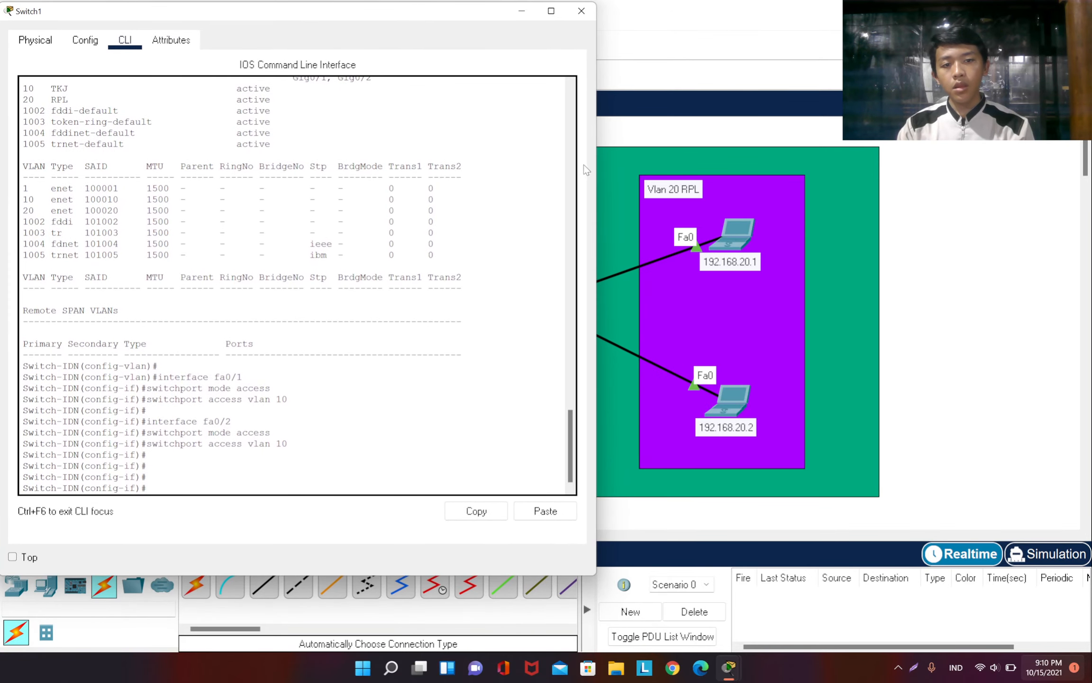
left_click(611, 253)
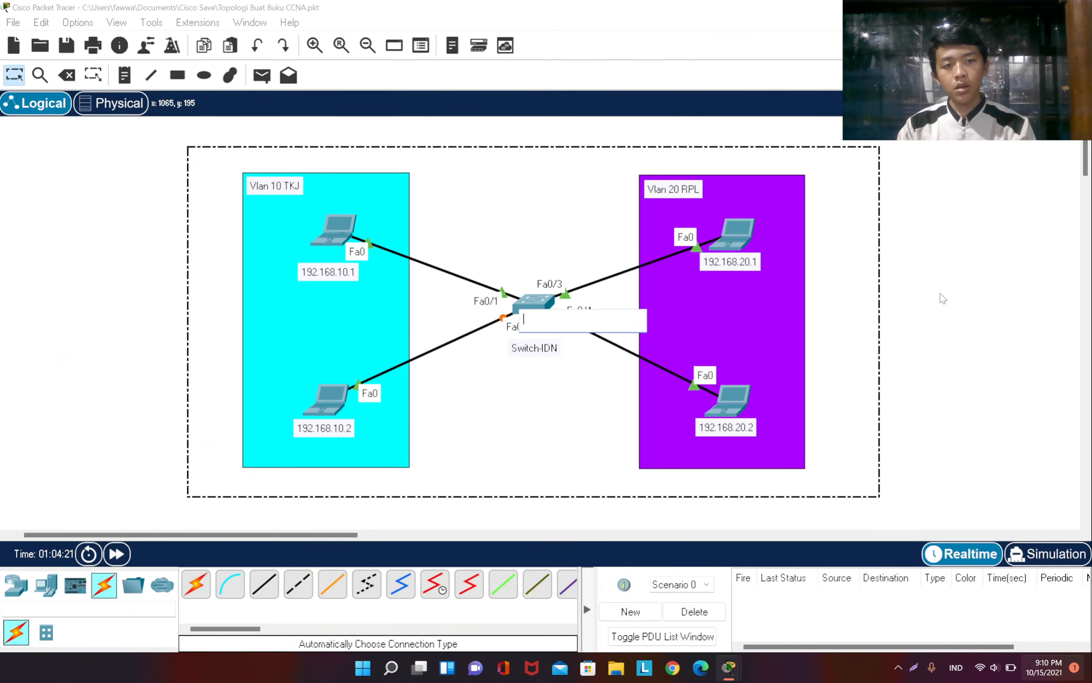
scroll(1001, 308, "right", 4)
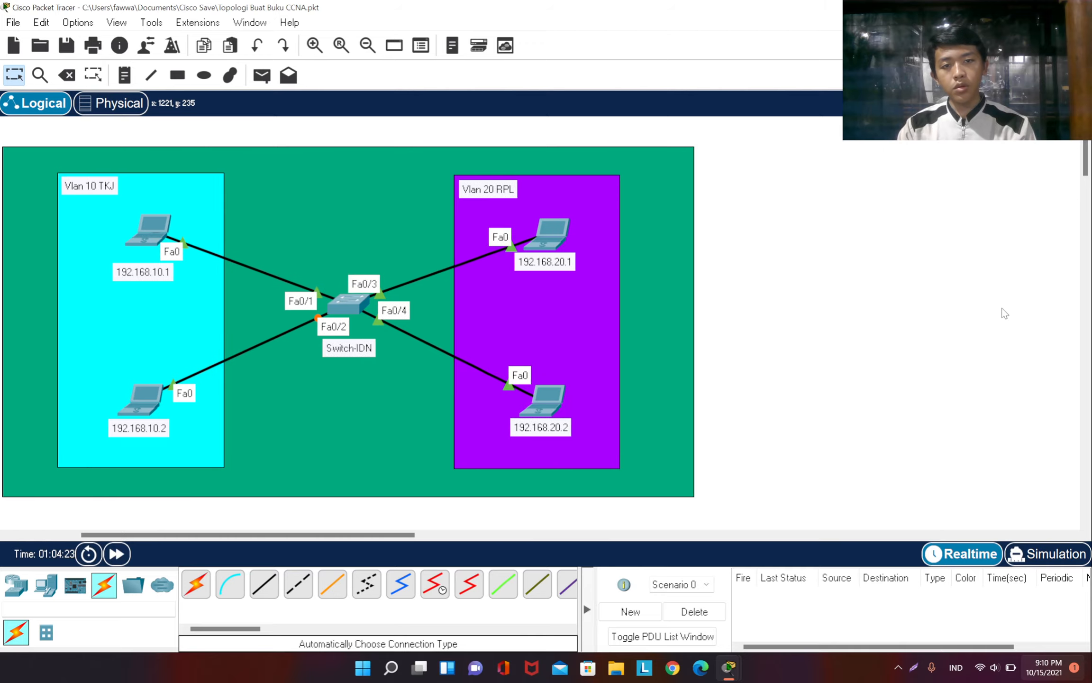
scroll(1002, 309, "left", 5)
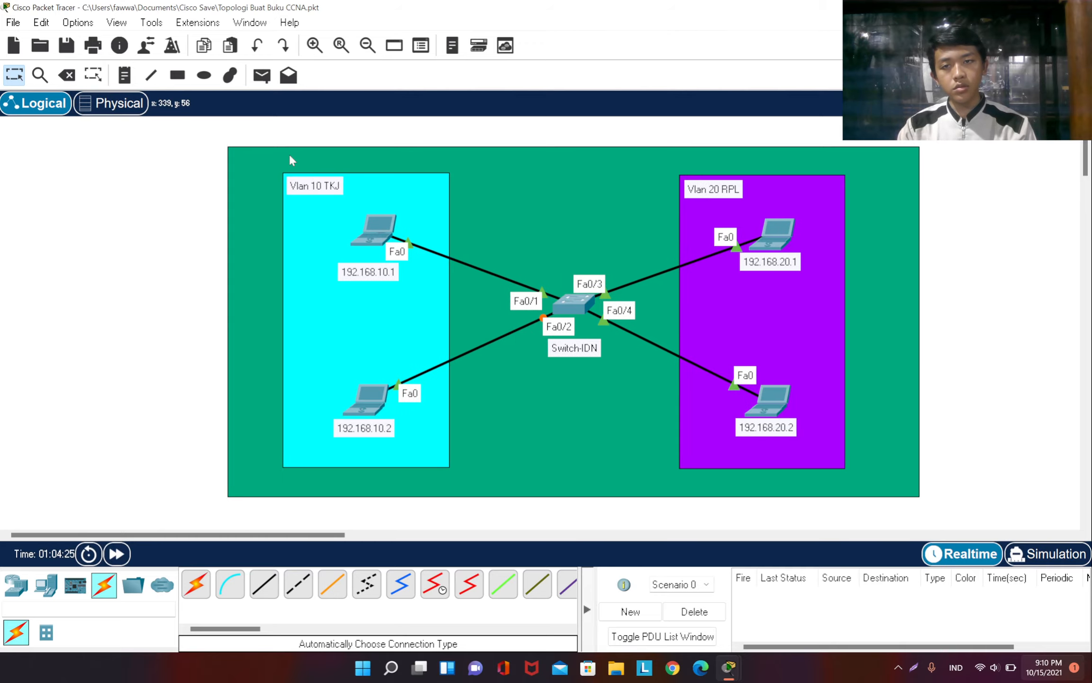
mouse_move(736, 666)
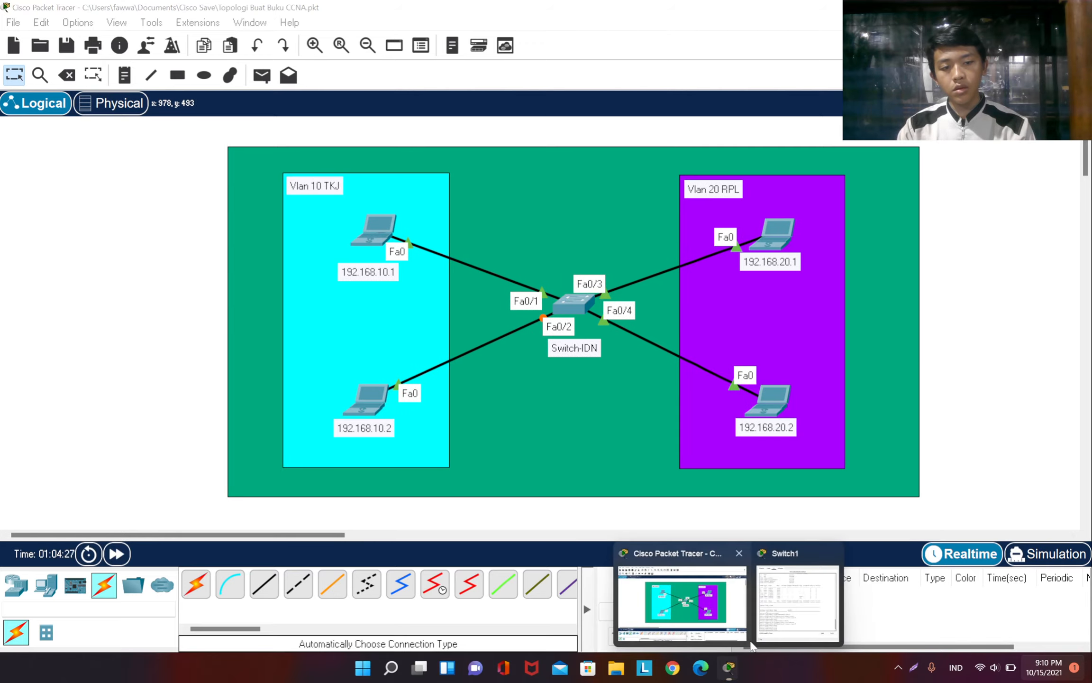
left_click(798, 601)
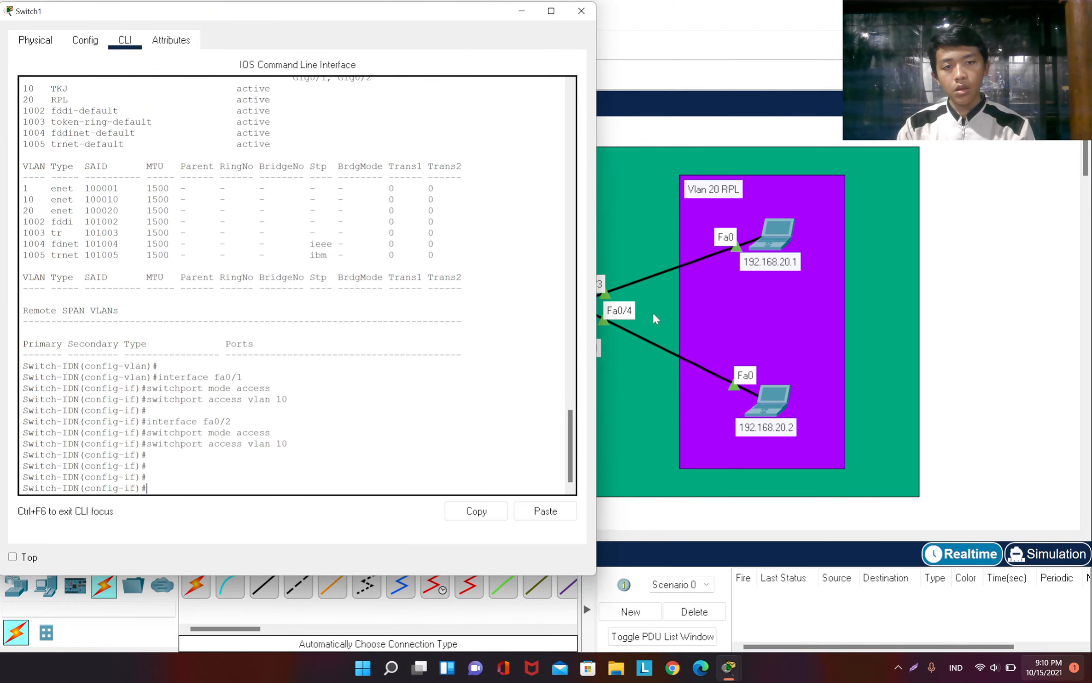
left_click(640, 293)
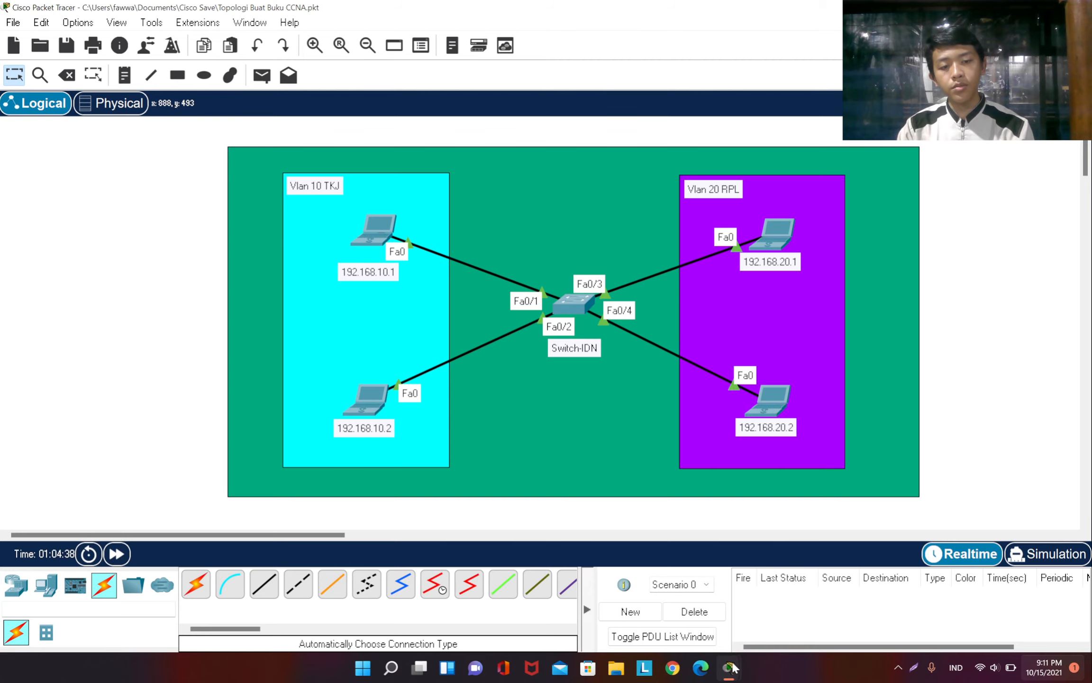
mouse_move(728, 668)
left_click(796, 603)
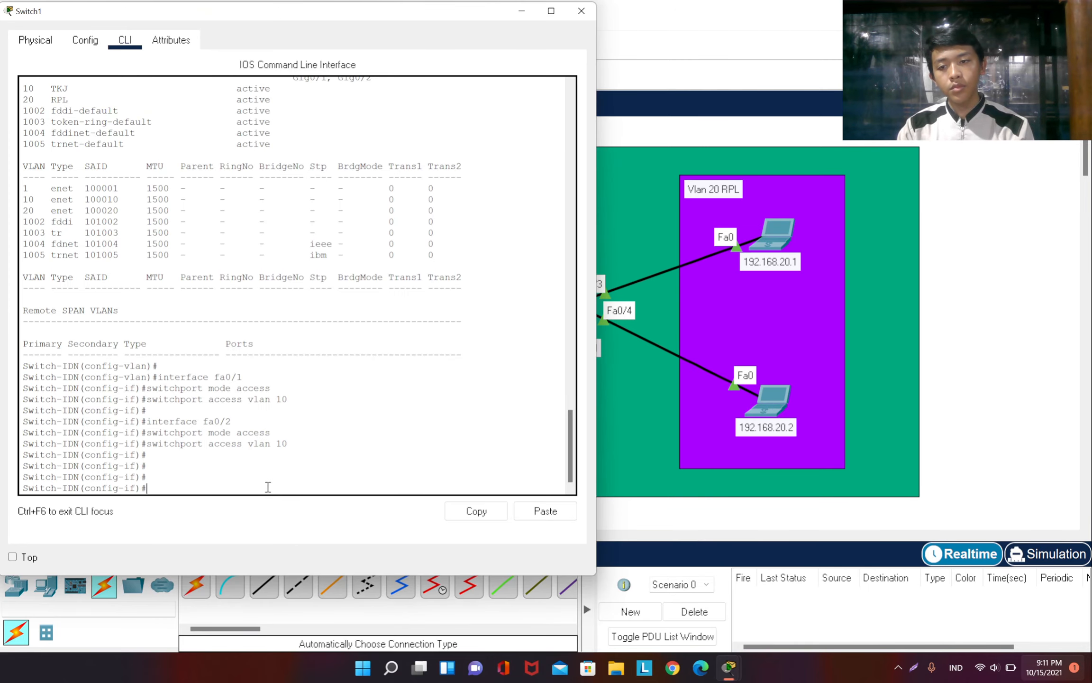
- Enter interface configuration mode for fa0/3 on the switch with the interface fa0/3 command
type("intera")
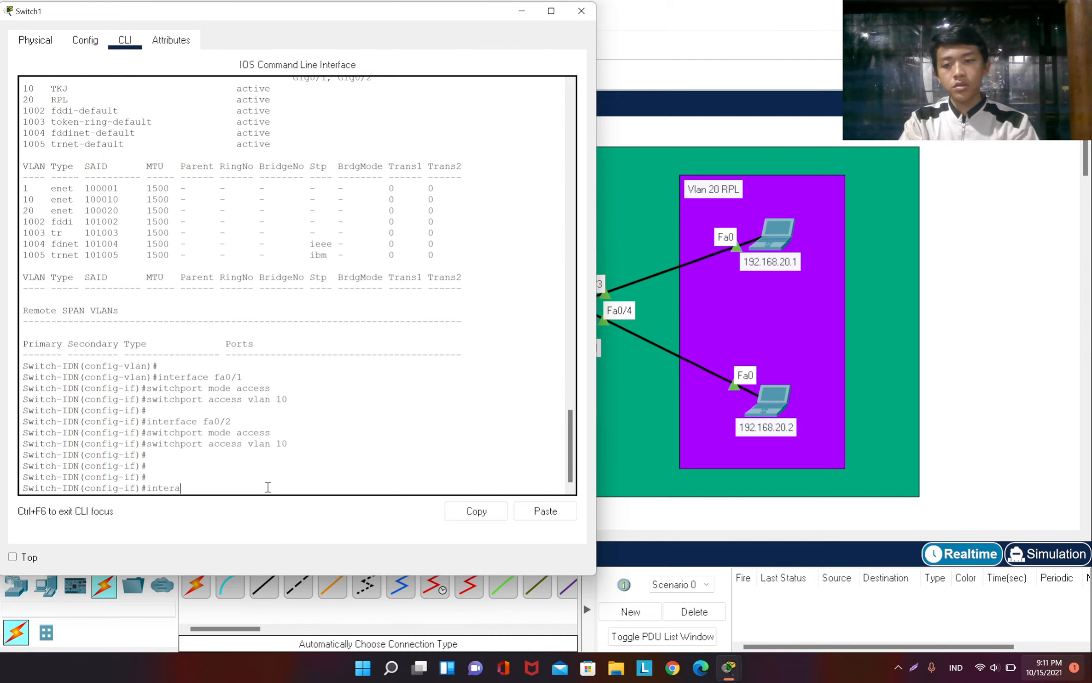
key("BackSpace")
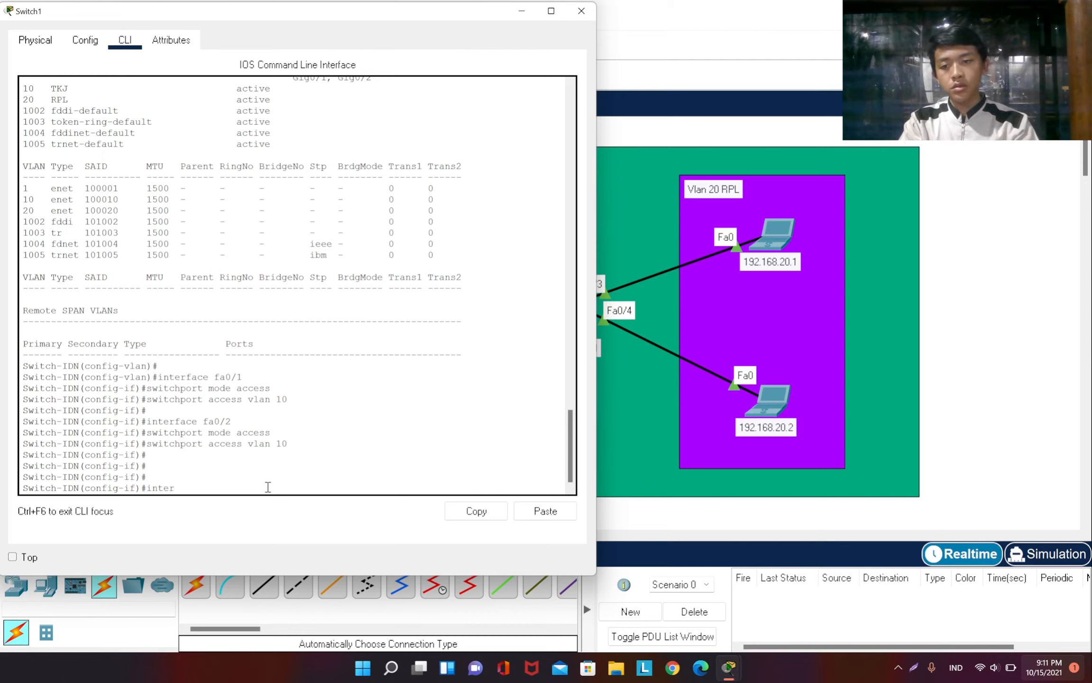
type("face fa0/3")
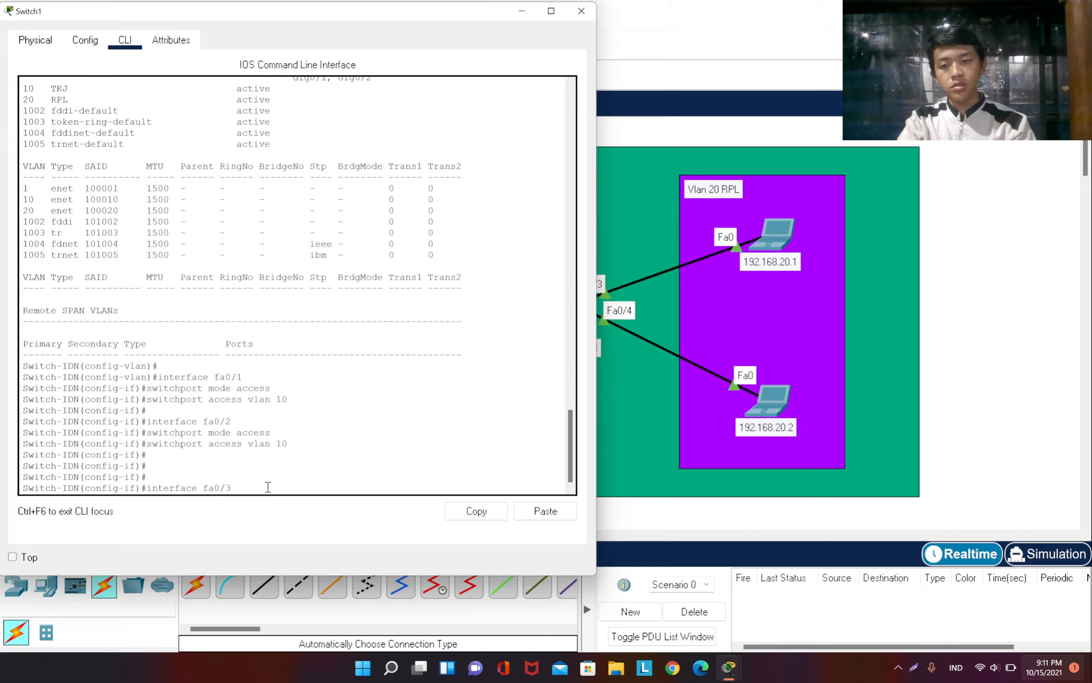
key("Return")
- Set interface fa0/3 to access mode with the switchport mode access command
type("sw")
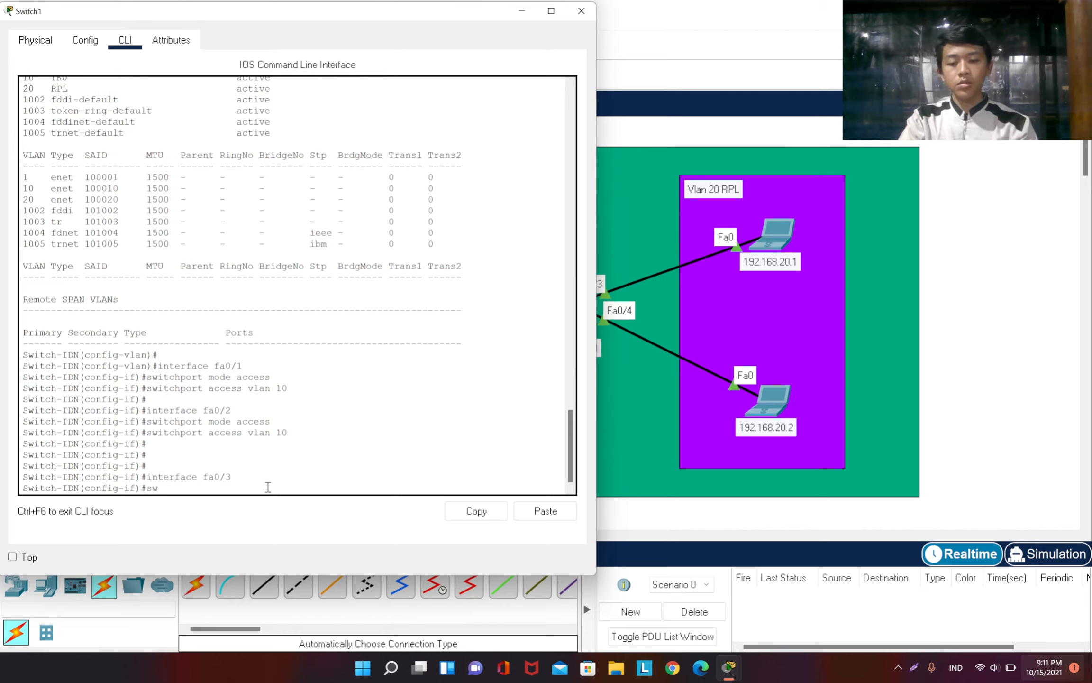
type("itch")
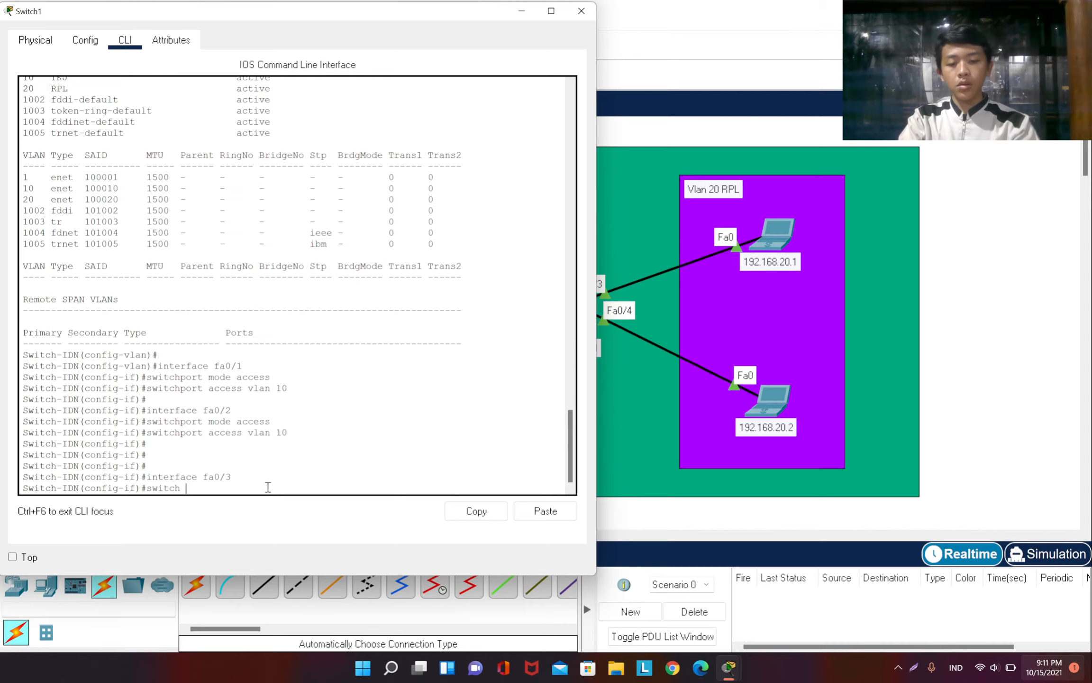
type("port")
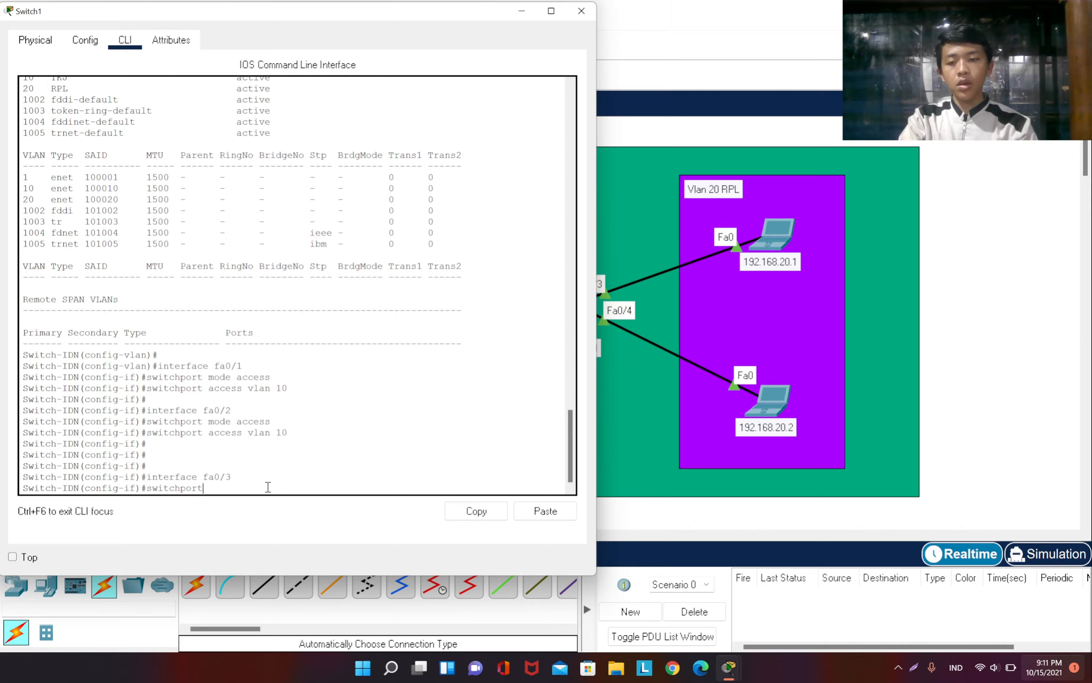
key("Left")
key("Left")
key("Left")
key("Left")
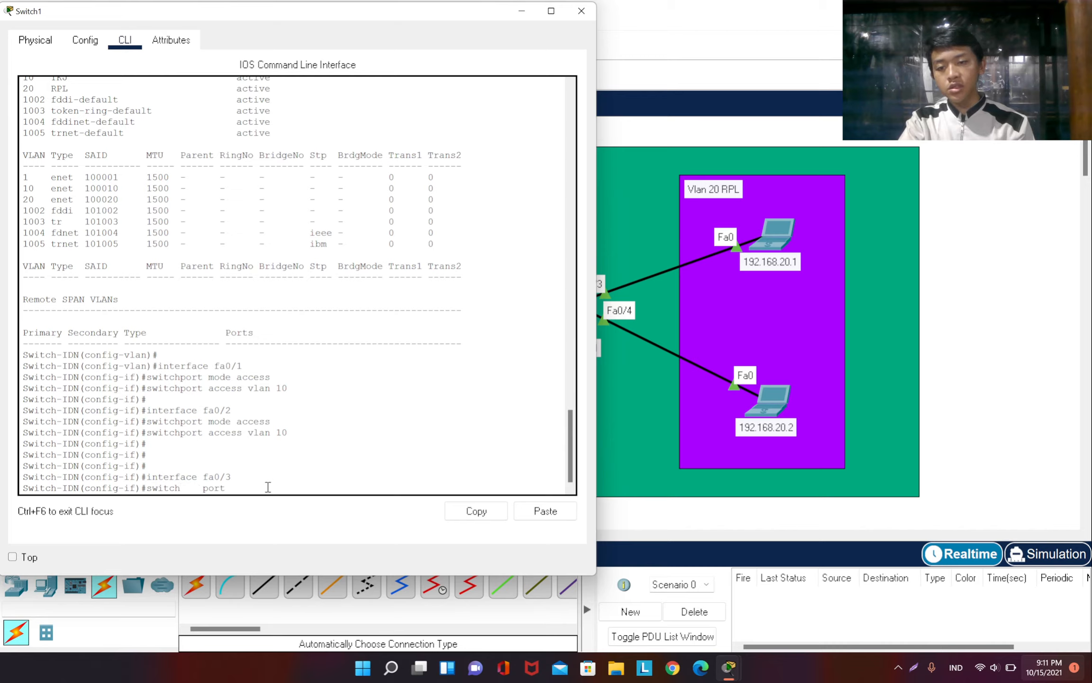
key("BackSpace")
key("BackSpace")
key("BackSpace")
key("BackSpace")
key("BackSpace")
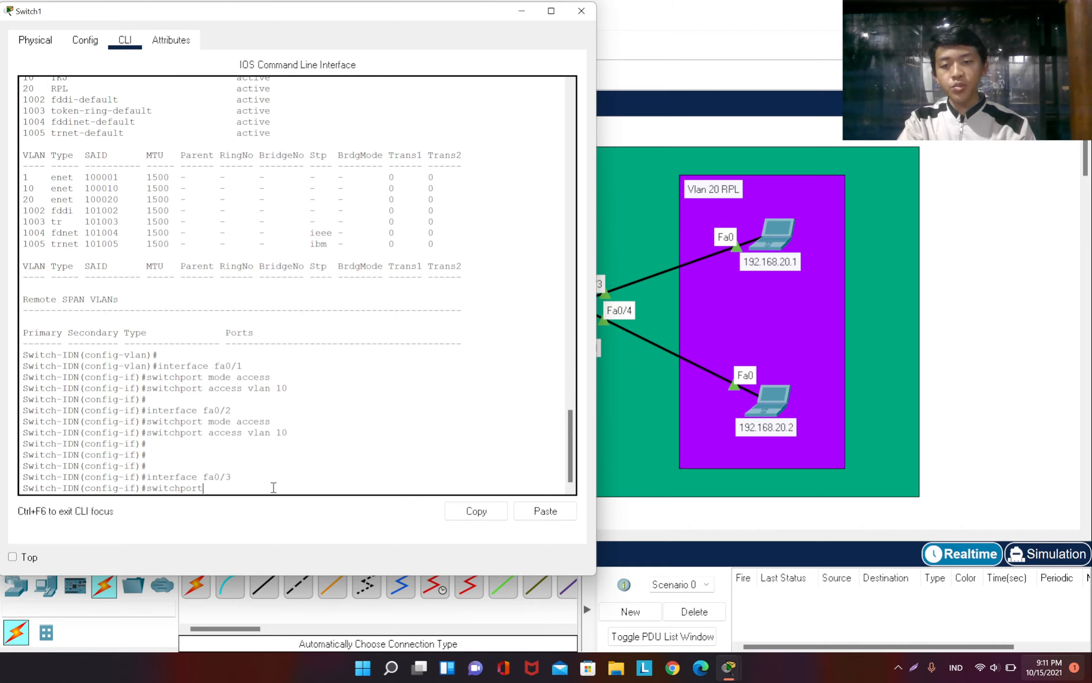
type("fa0")
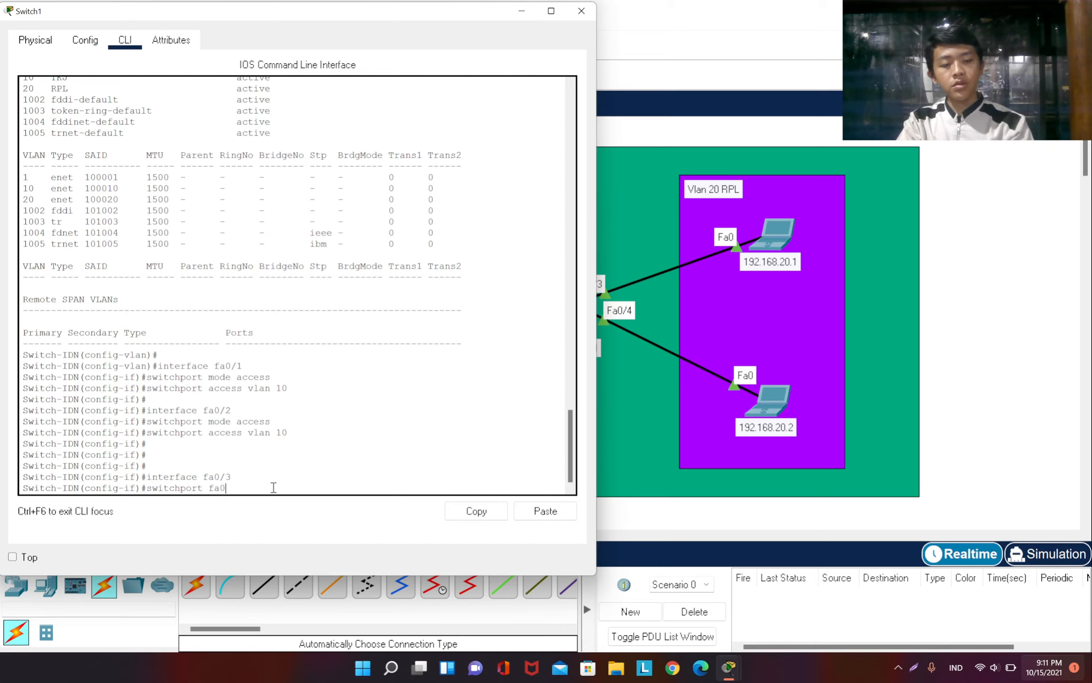
type("/")
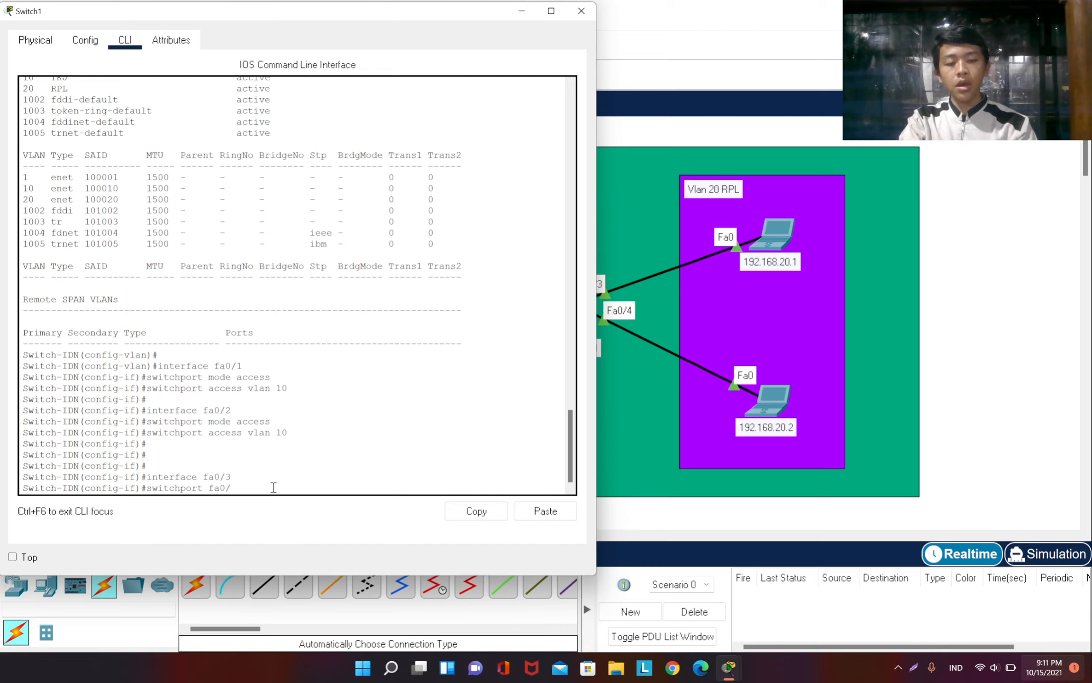
key("BackSpace")
key("BackSpace")
key("BackSpace")
key("BackSpace")
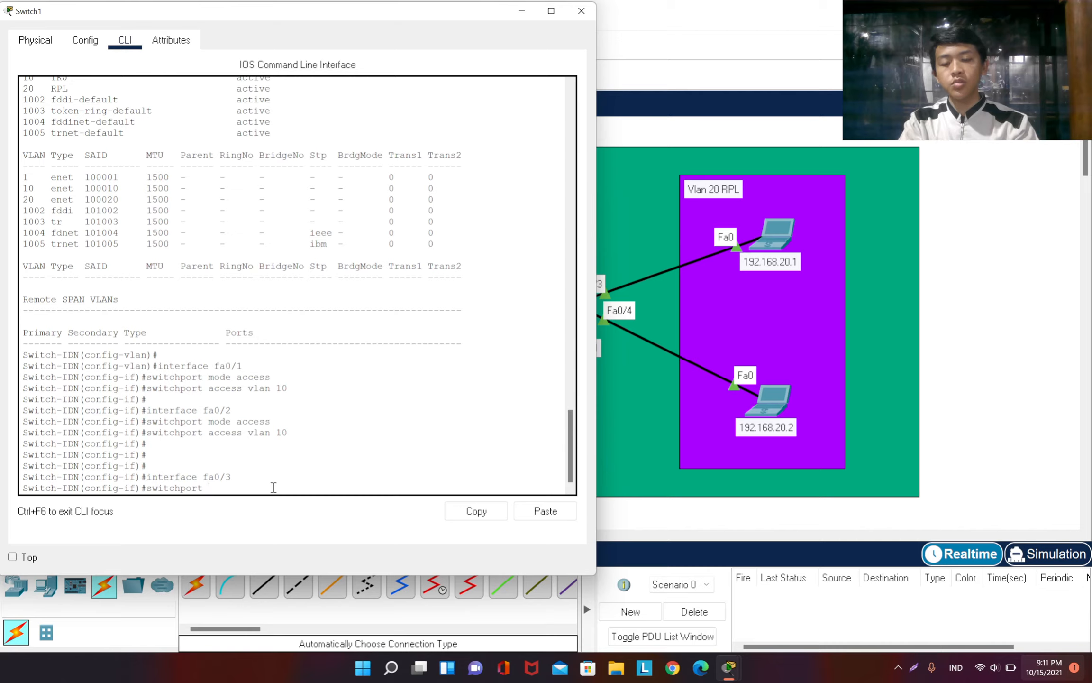
type("mode access")
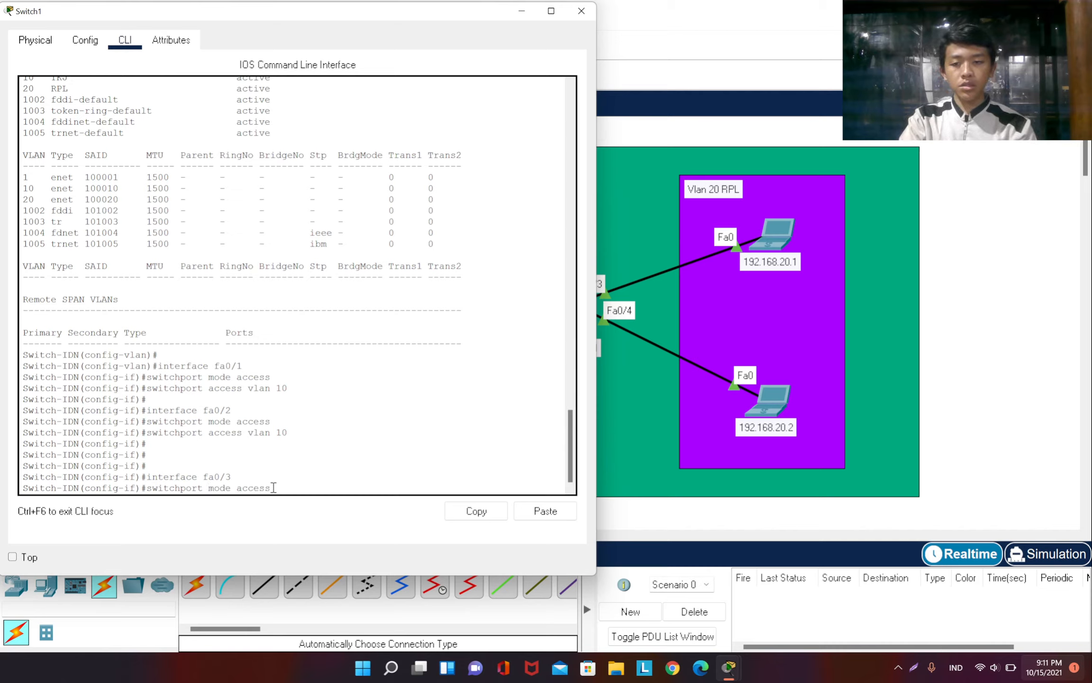
key("Return")
- Assign interface fa0/3 to VLAN 20 with the abbreviated command switchport access vl 20
type("swi")
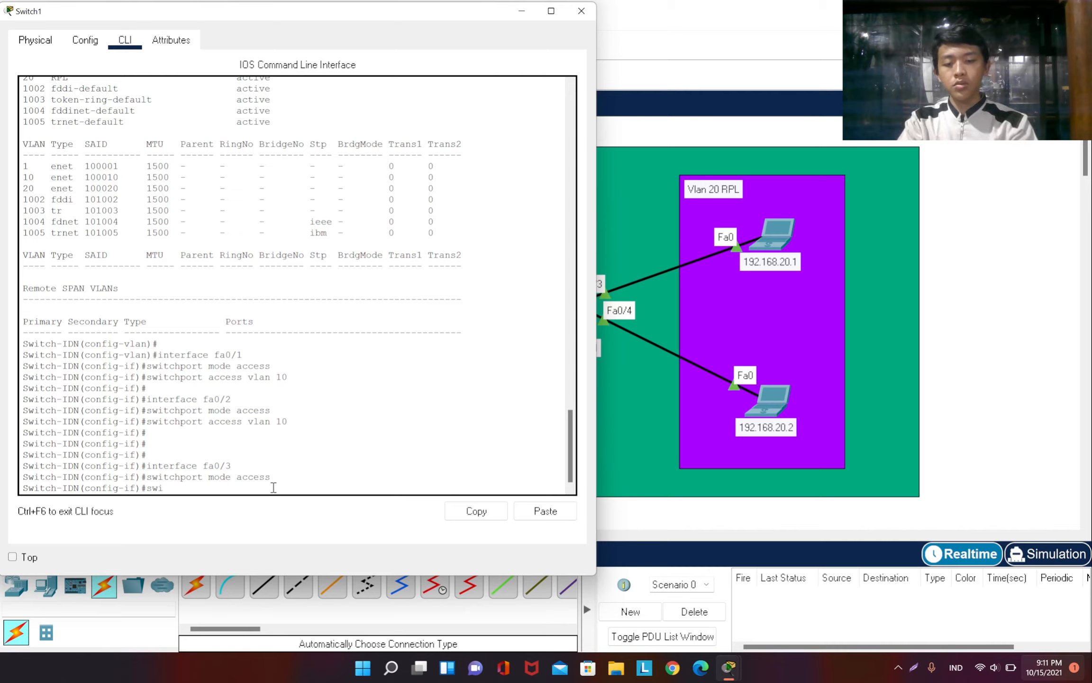
type("tch")
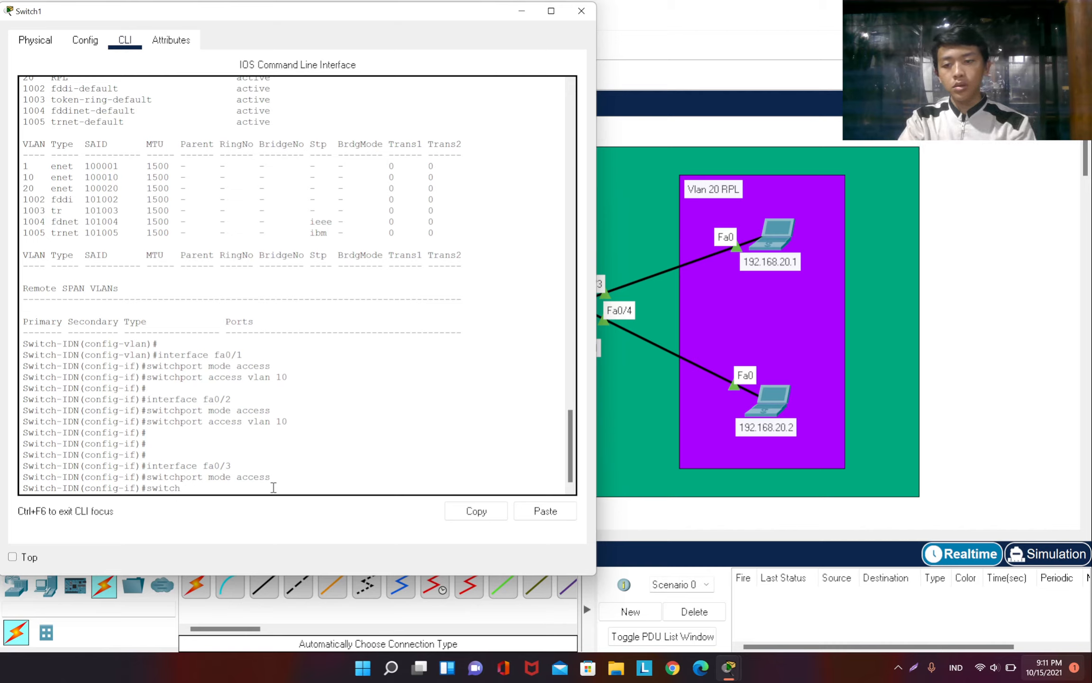
type("potr")
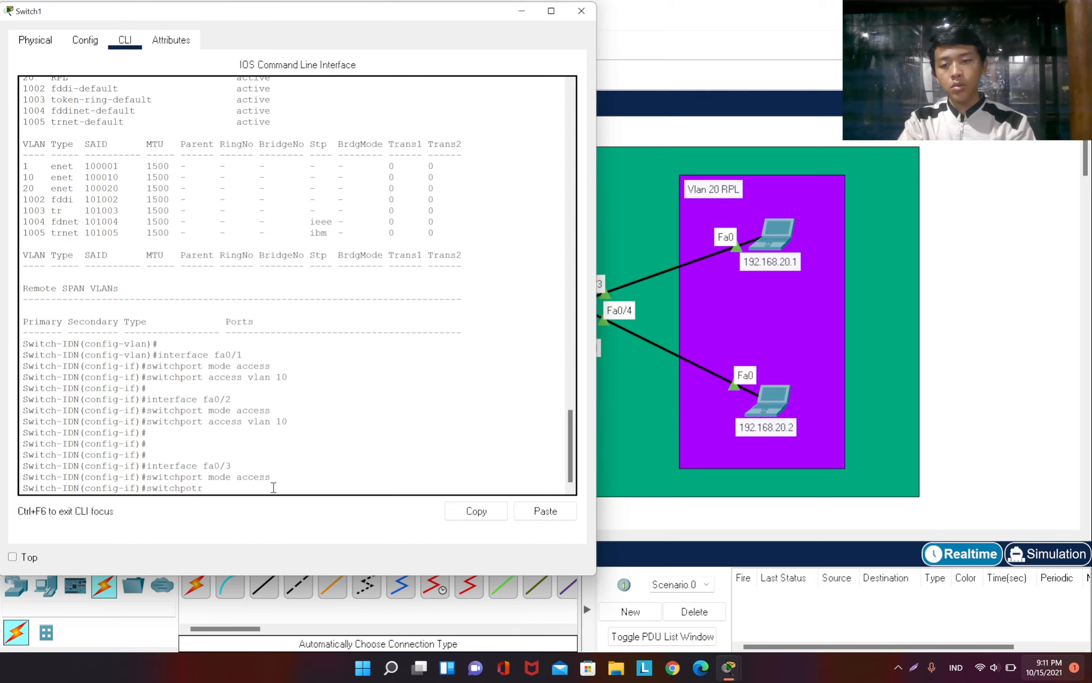
key("BackSpace")
key("BackSpace")
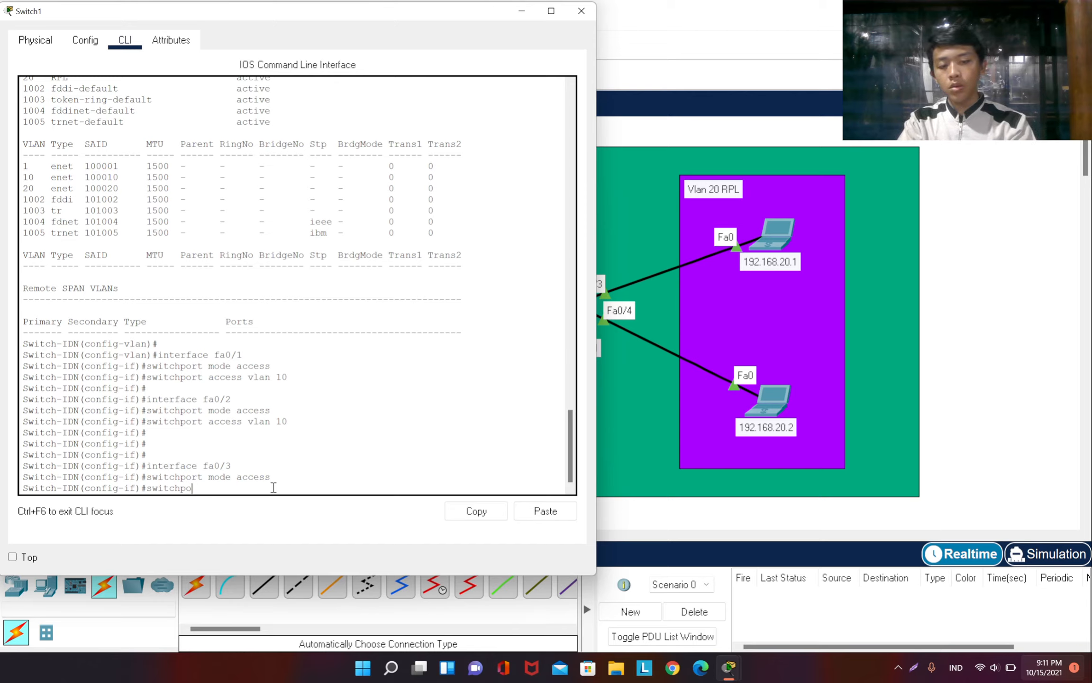
type("rt access")
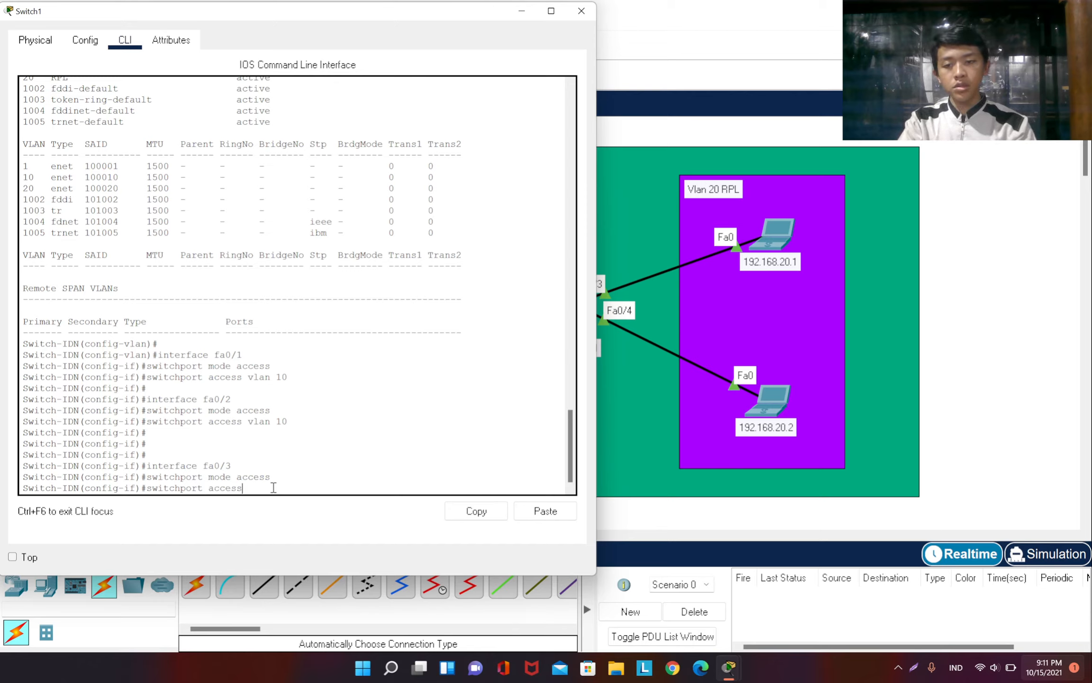
type(" vl 20")
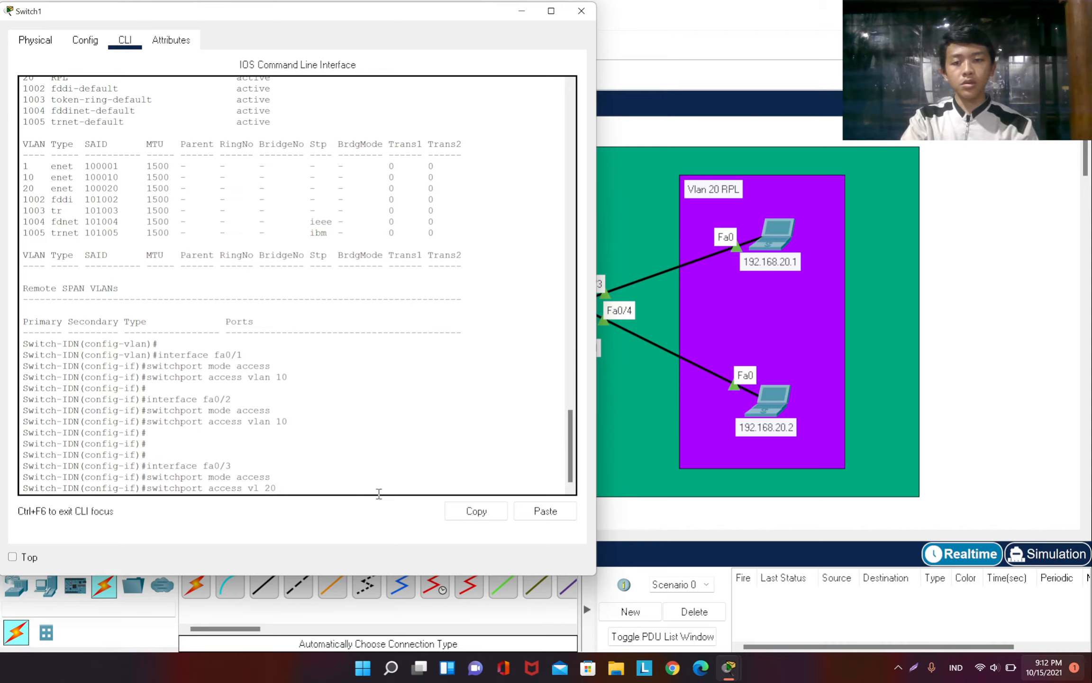
key("Return")
key("Return")
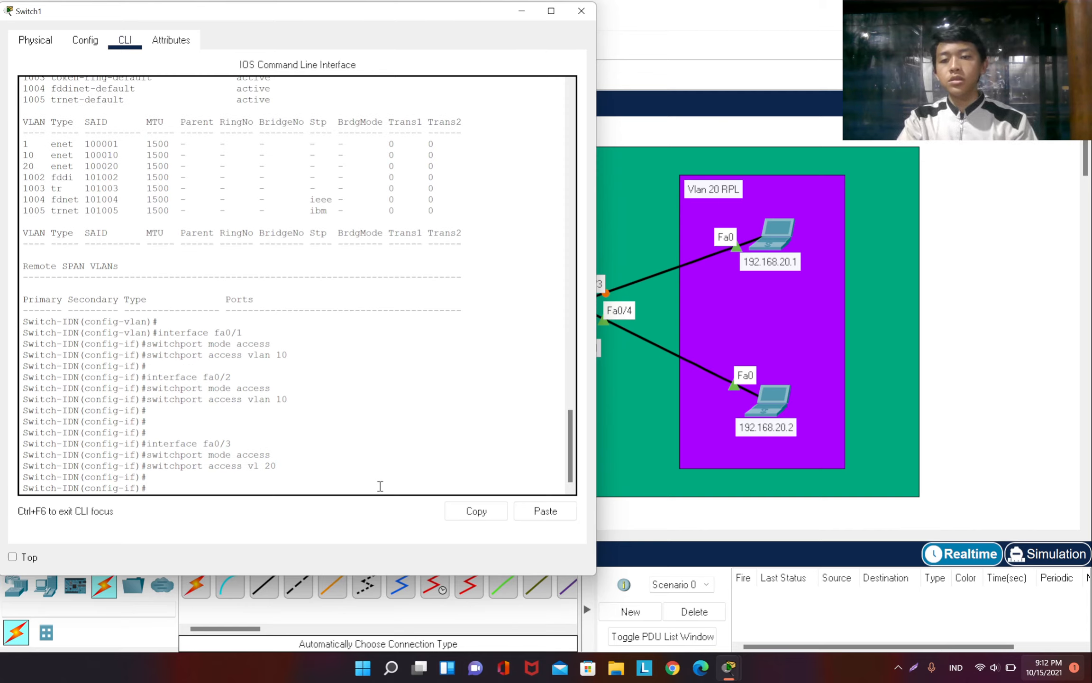
- Enter interface configuration mode for fa0/4 with the interface fa0/4 command
type("inter")
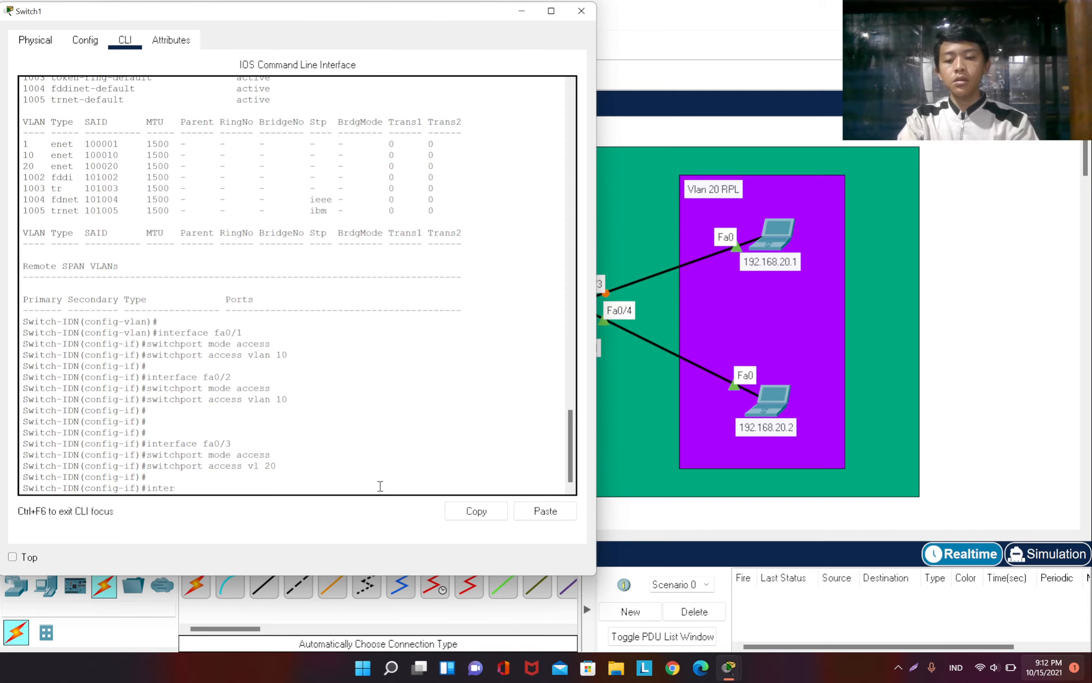
type("face ")
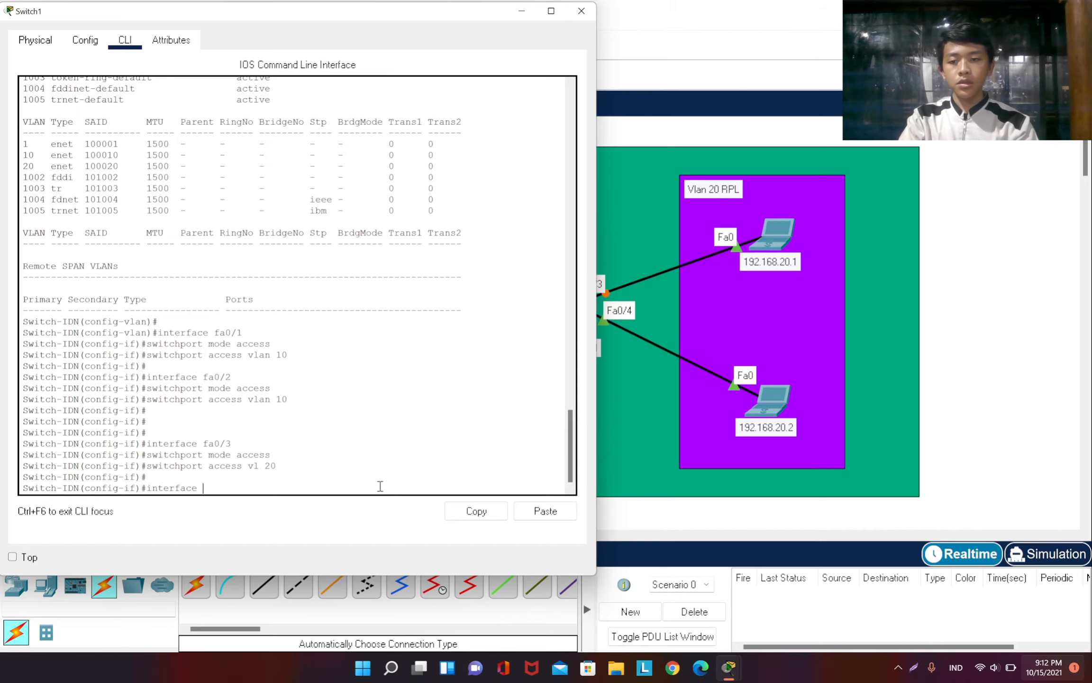
type("fa0/4")
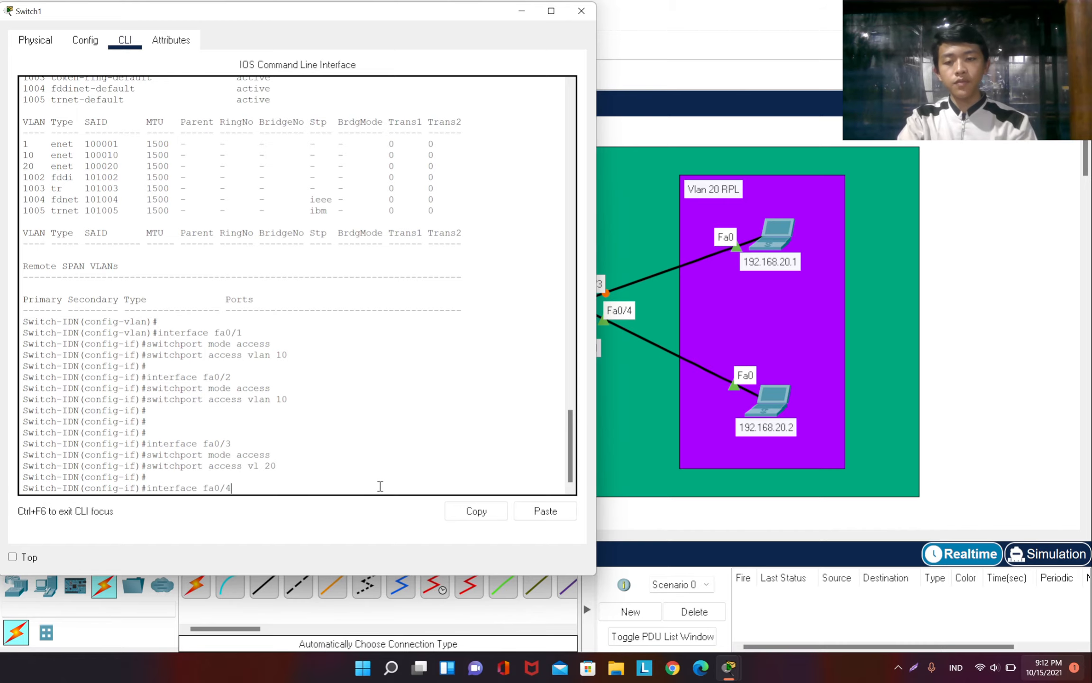
key("Return")
- Try to set interface fa0/4 to access mode with the command switcport mod access
type("sw")
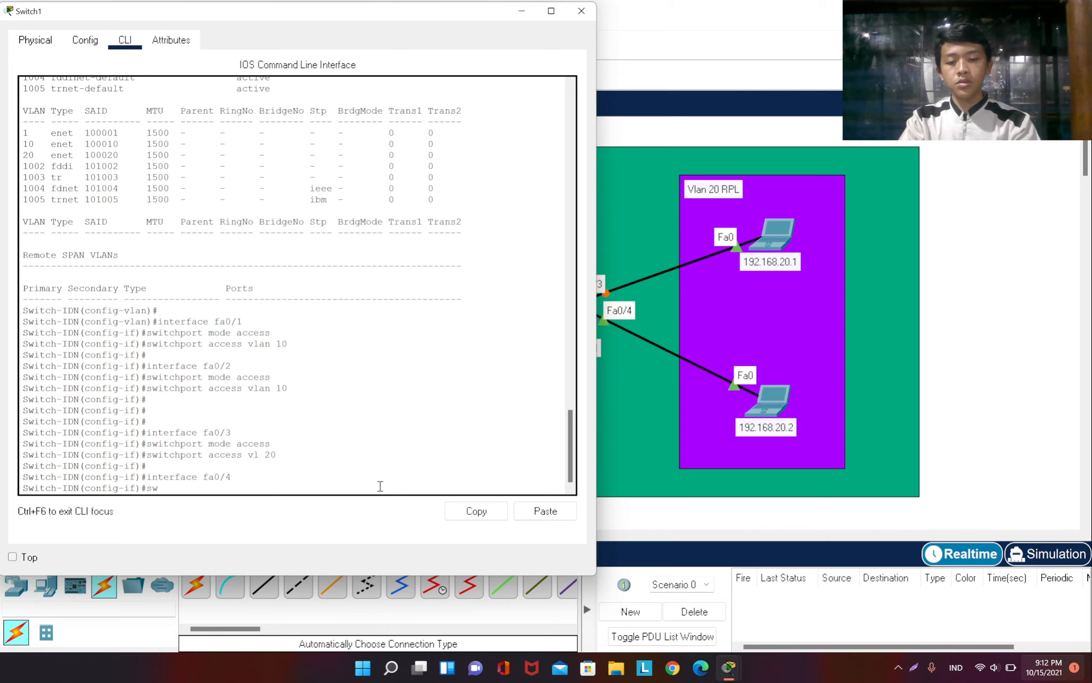
type("itcpo")
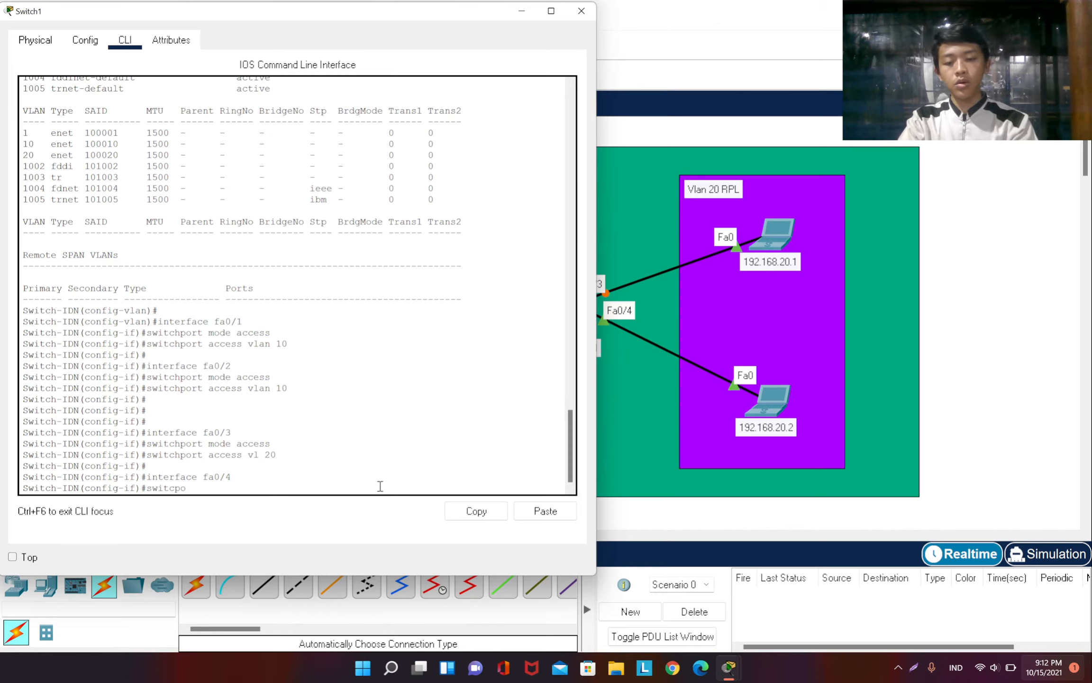
type("rt")
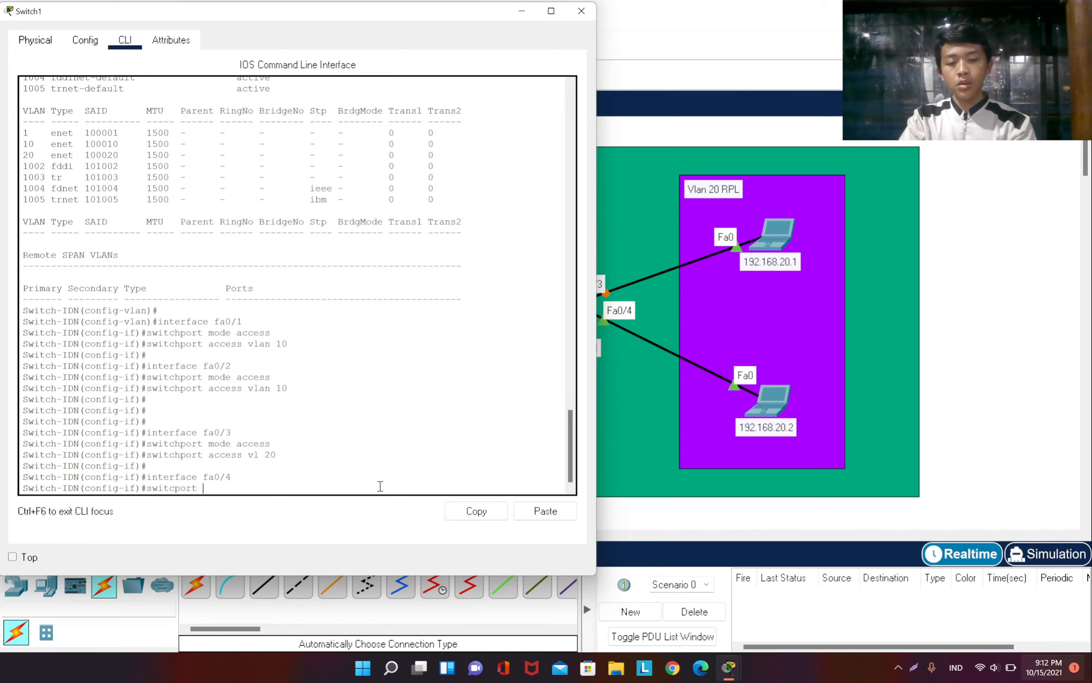
type(" accees")
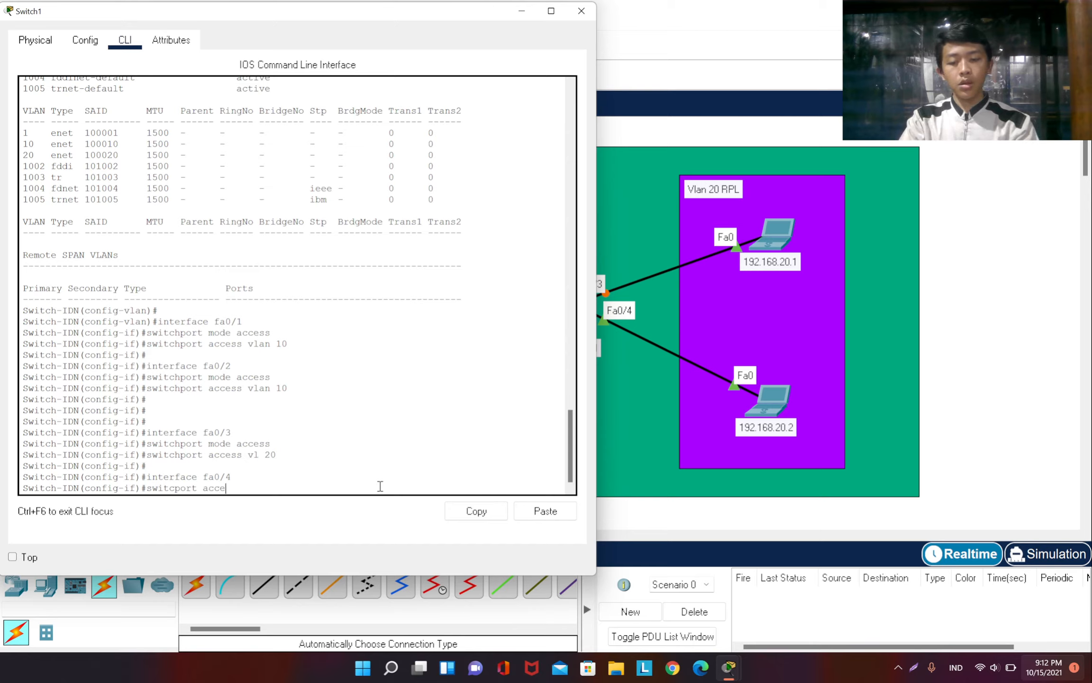
key("BackSpace")
key("BackSpace")
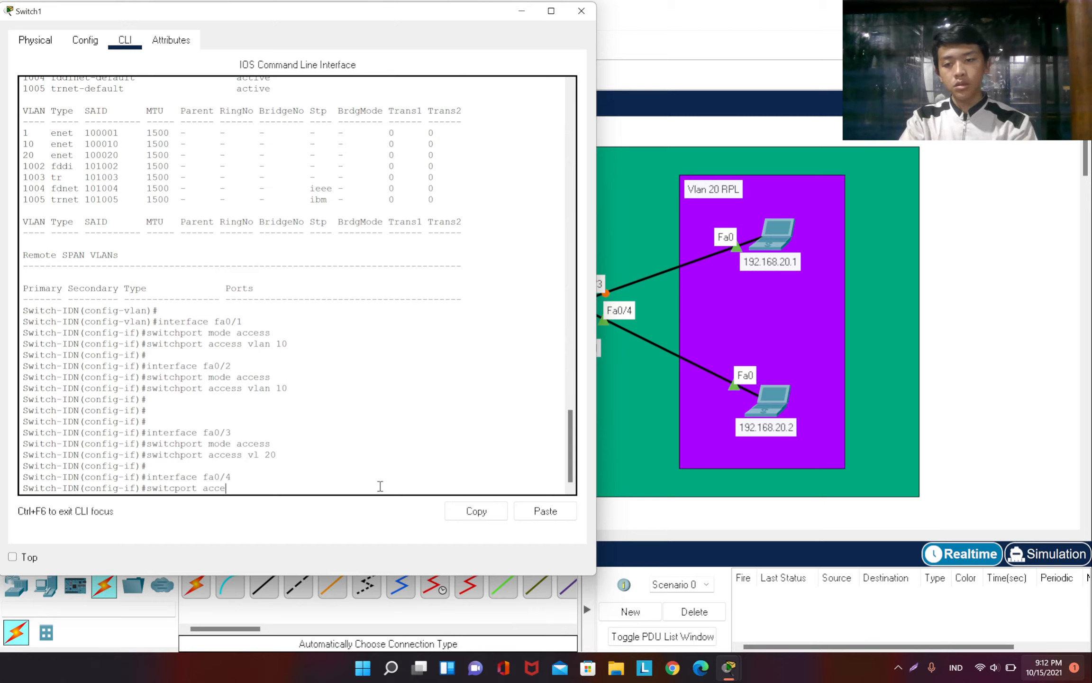
type("ss vlan 20")
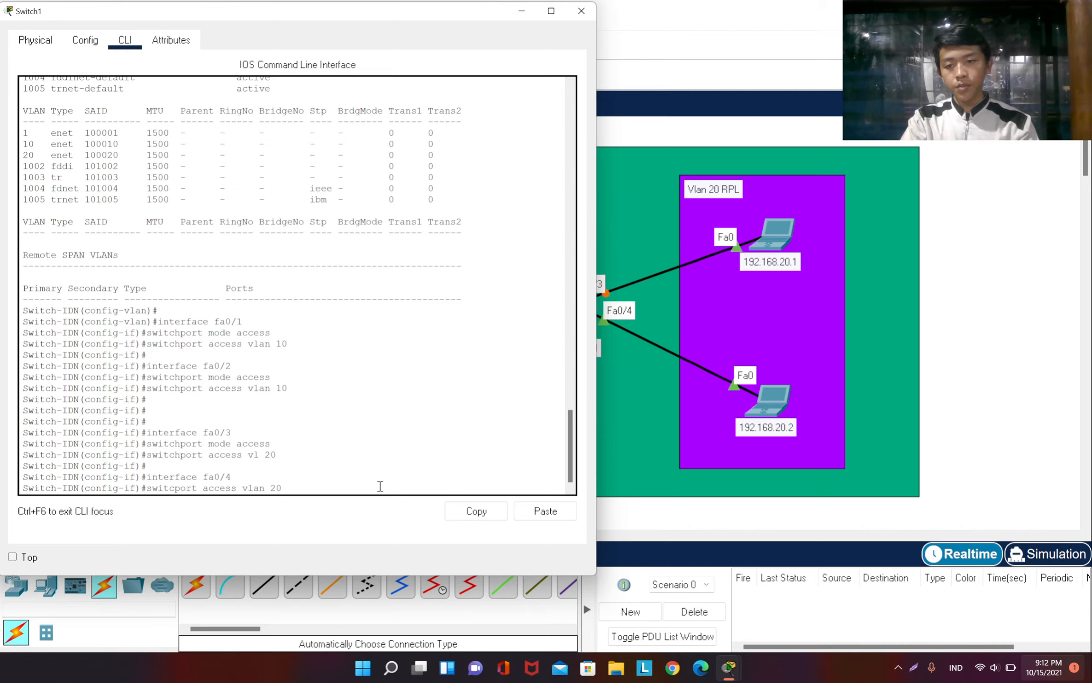
key("BackSpace")
key("BackSpace")
key("BackSpace")
key("BackSpace")
key("BackSpace")
key("BackSpace")
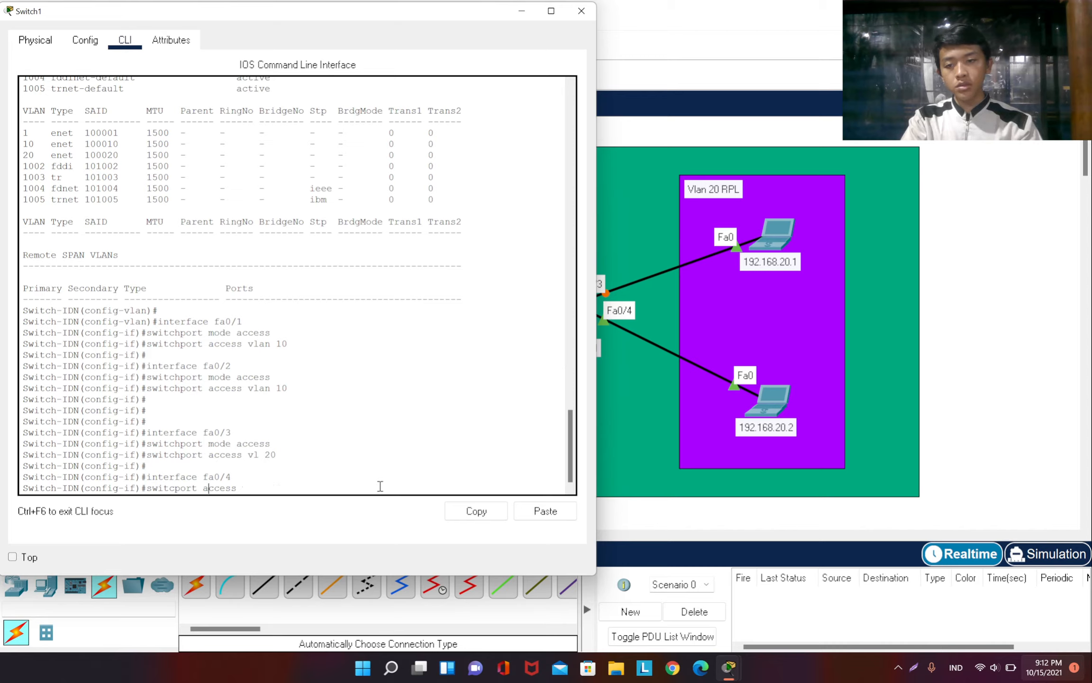
key("Left")
key("Left")
key("Left")
key("Left")
key("Left")
key("Left")
key("Left")
type("mod")
key("Return")
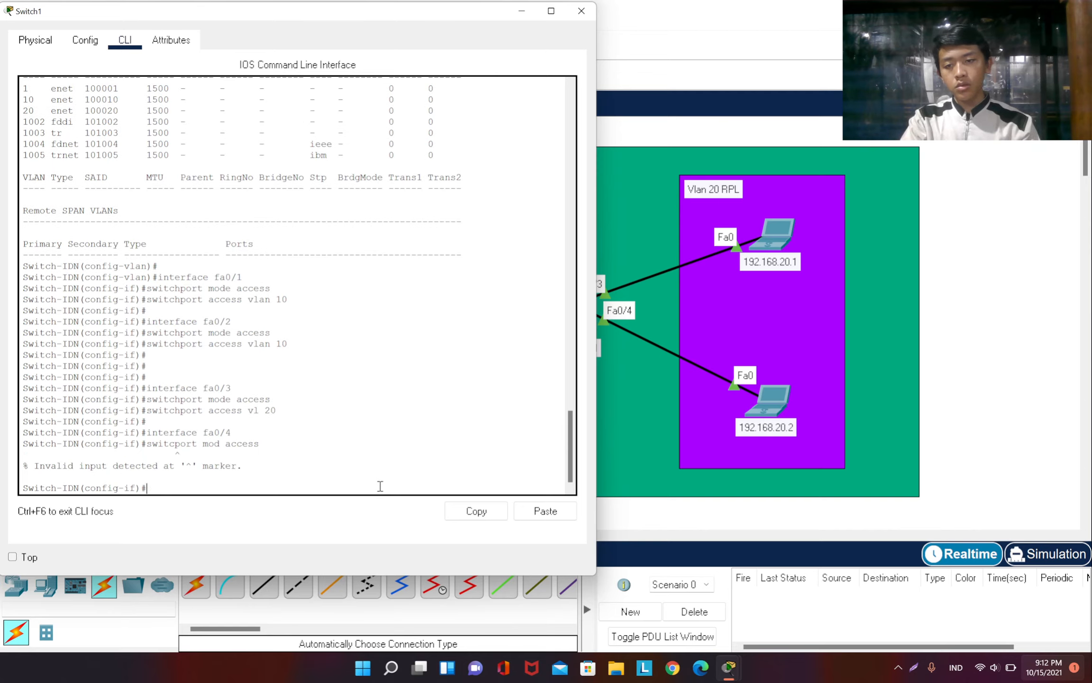
- Recall the previous command, correct it to switchport mode access, and run it to set interface fa0/4 to access mode
key("Up")
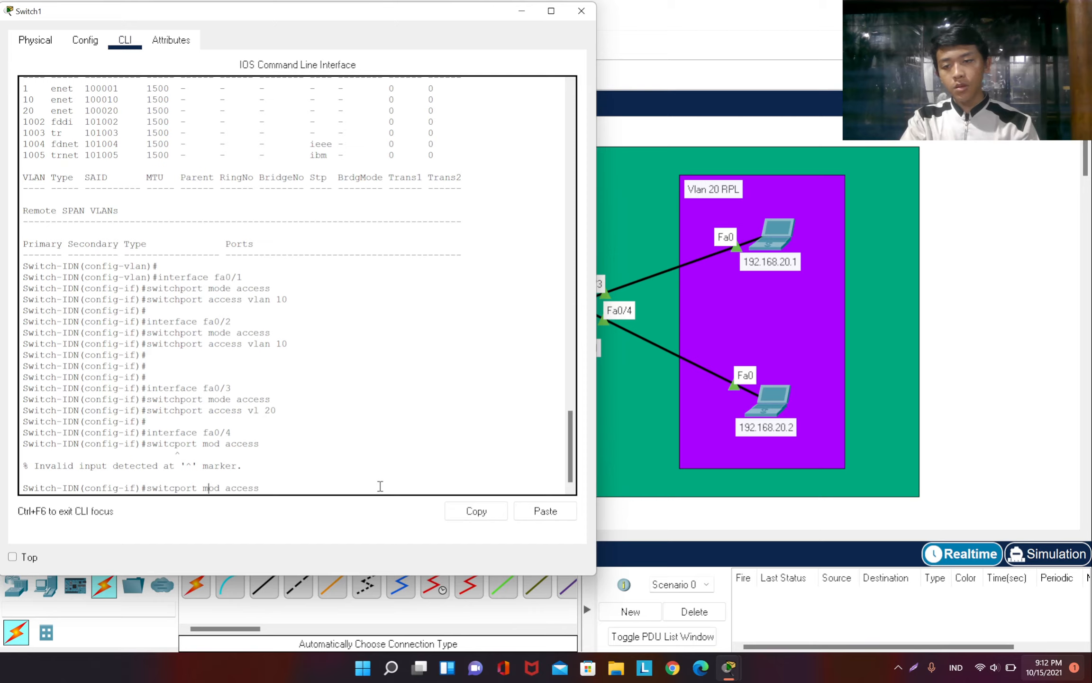
key("Left")
key("Left")
key("Left")
key("Left")
key("Left")
key("Left")
key("Left")
key("Left")
key("Left")
key("Left")
key("Left")
key("Left")
key("Left")
key("Left")
key("Left")
key("Left")
type("c")
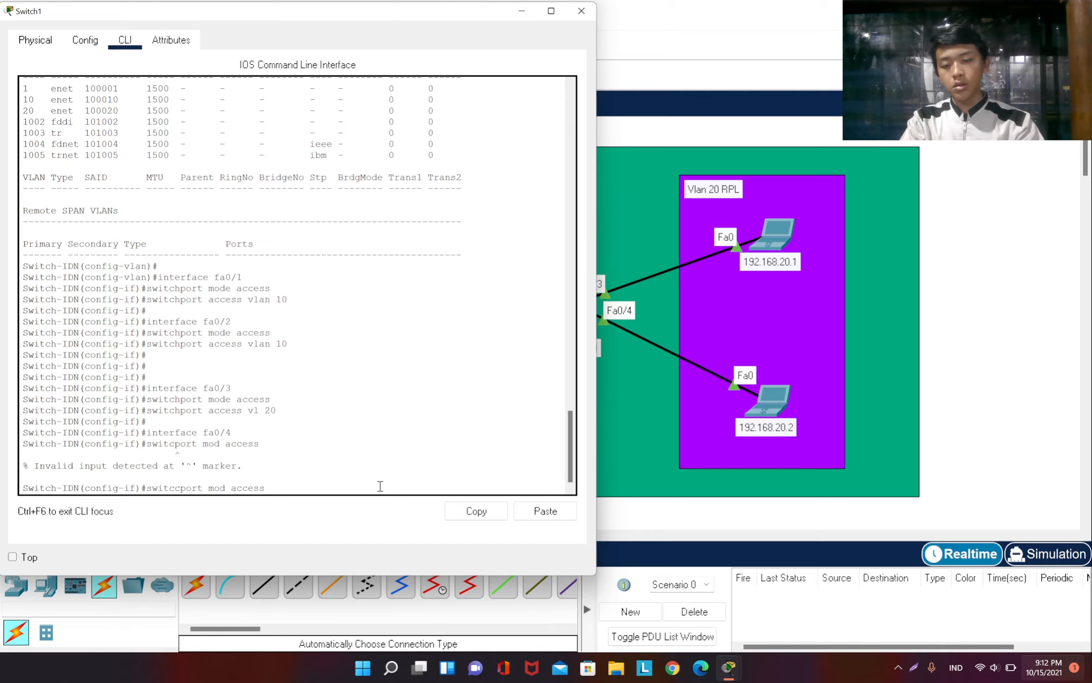
type("h")
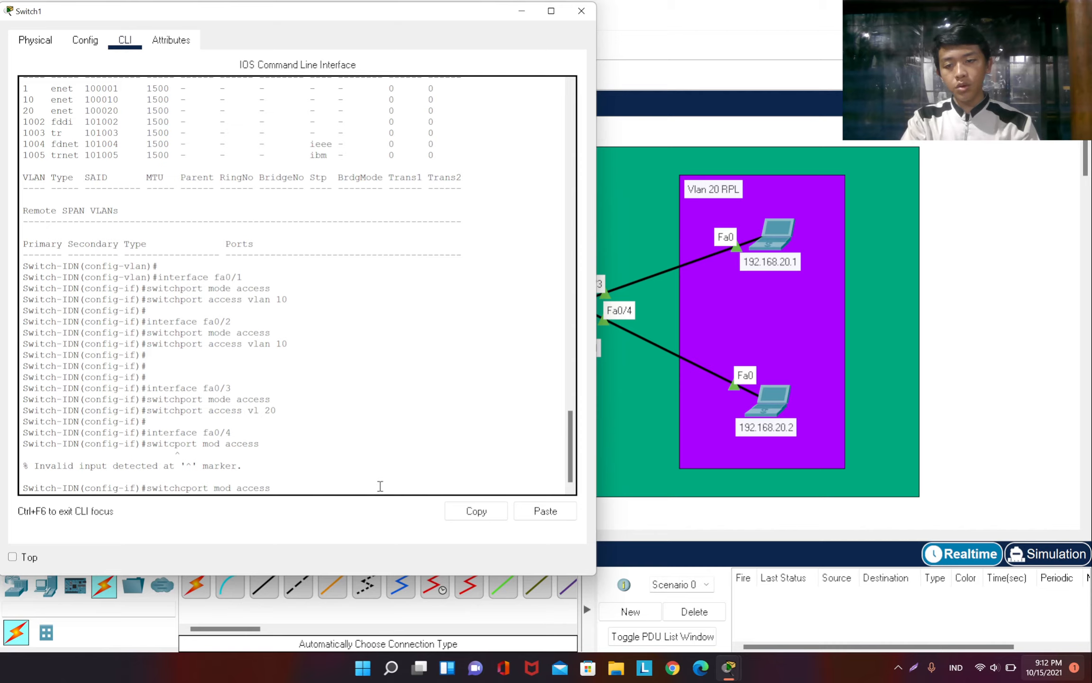
key("Delete")
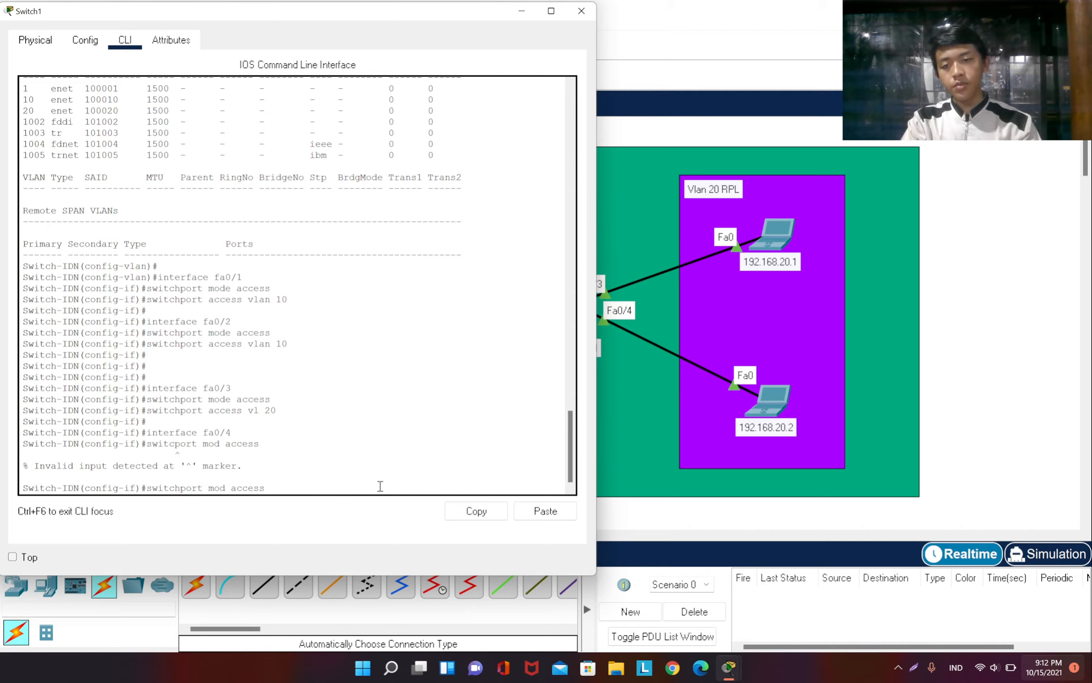
type("e")
key("Return")
key("Return")
key("Return")
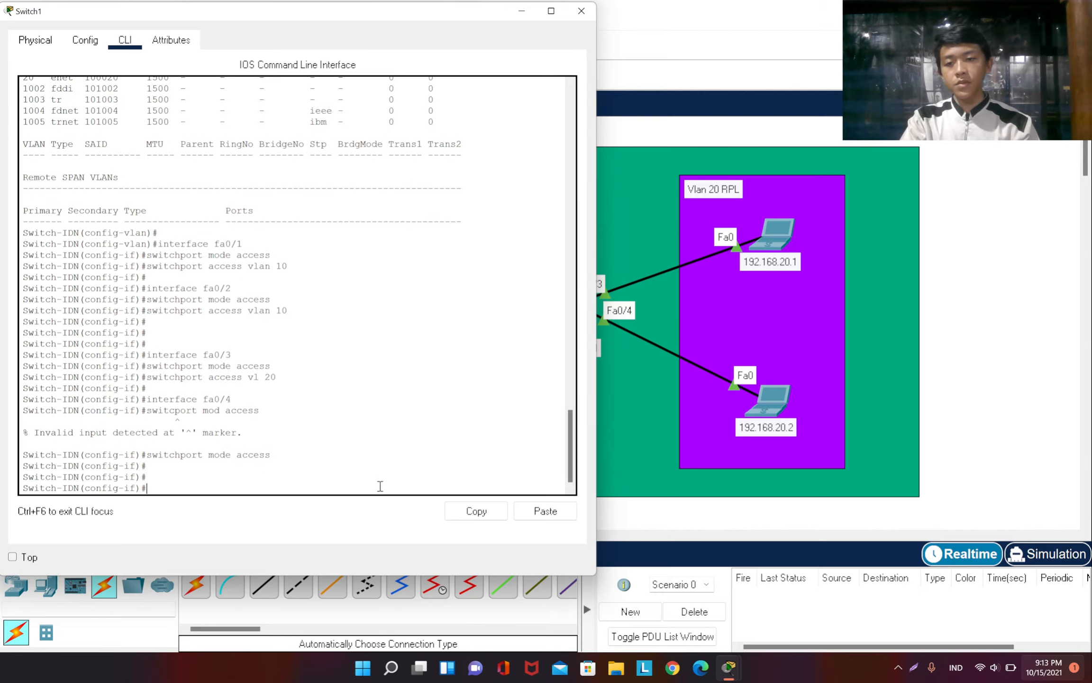
- Try to assign interface fa0/4 to VLAN 20 with the command switchport access vlann 20
type("swit")
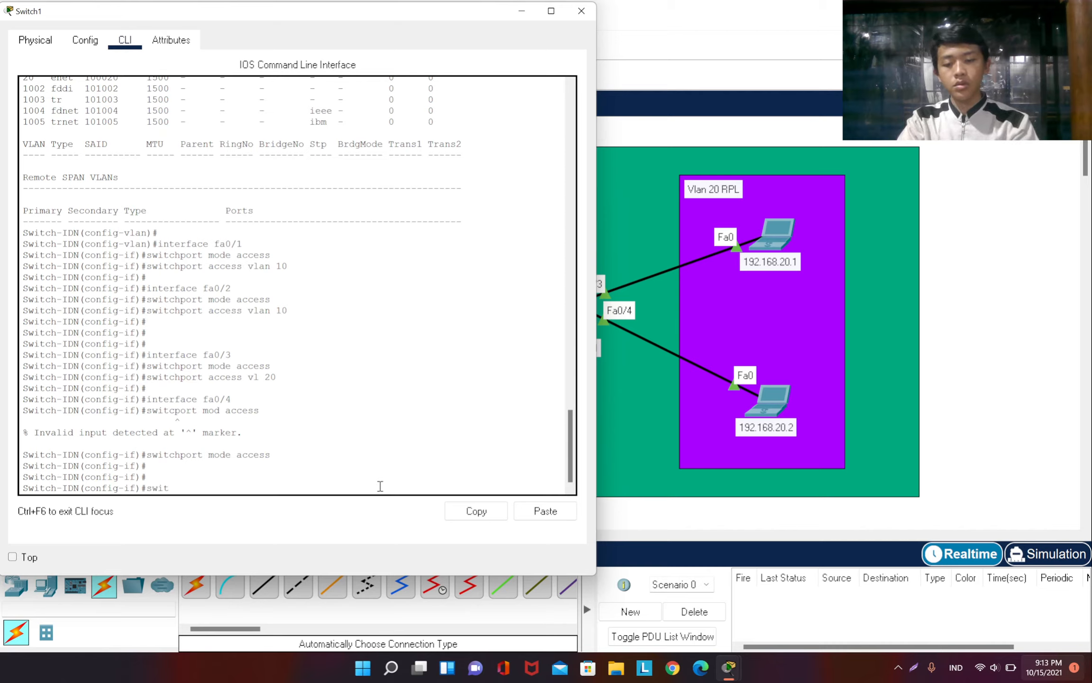
type("chpor")
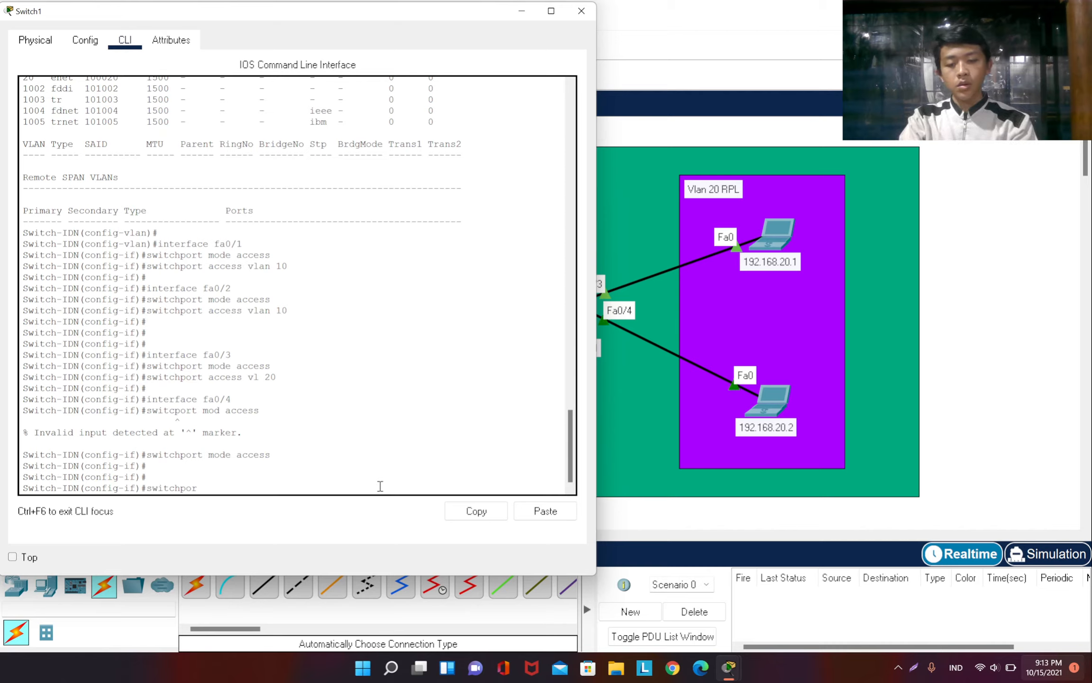
type("t acc")
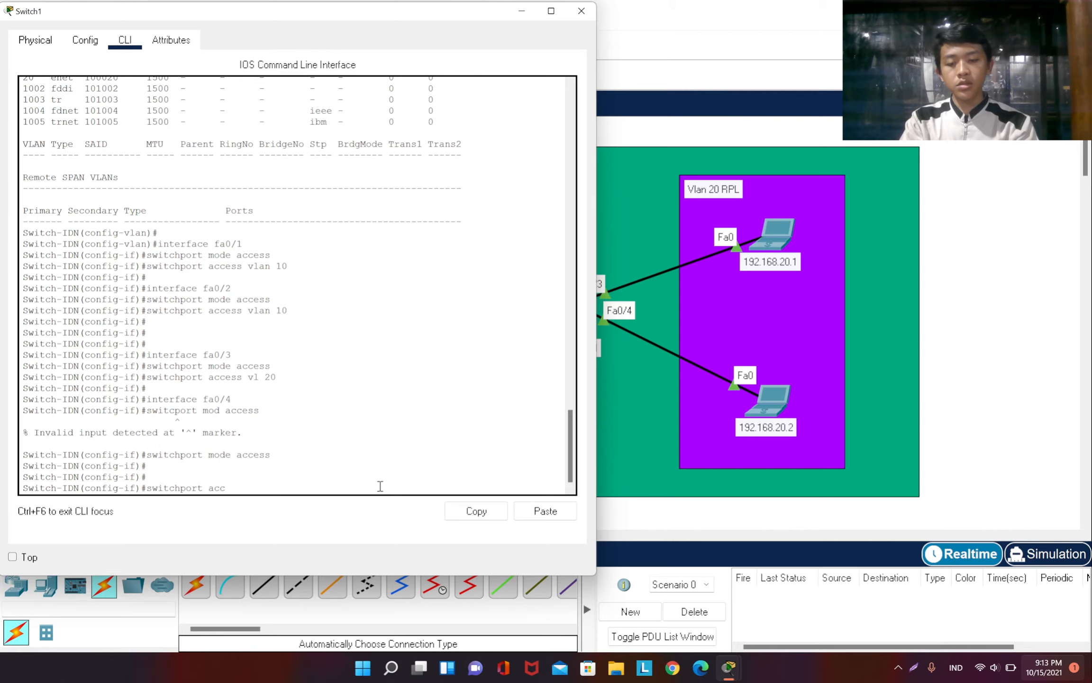
type("ess vlann")
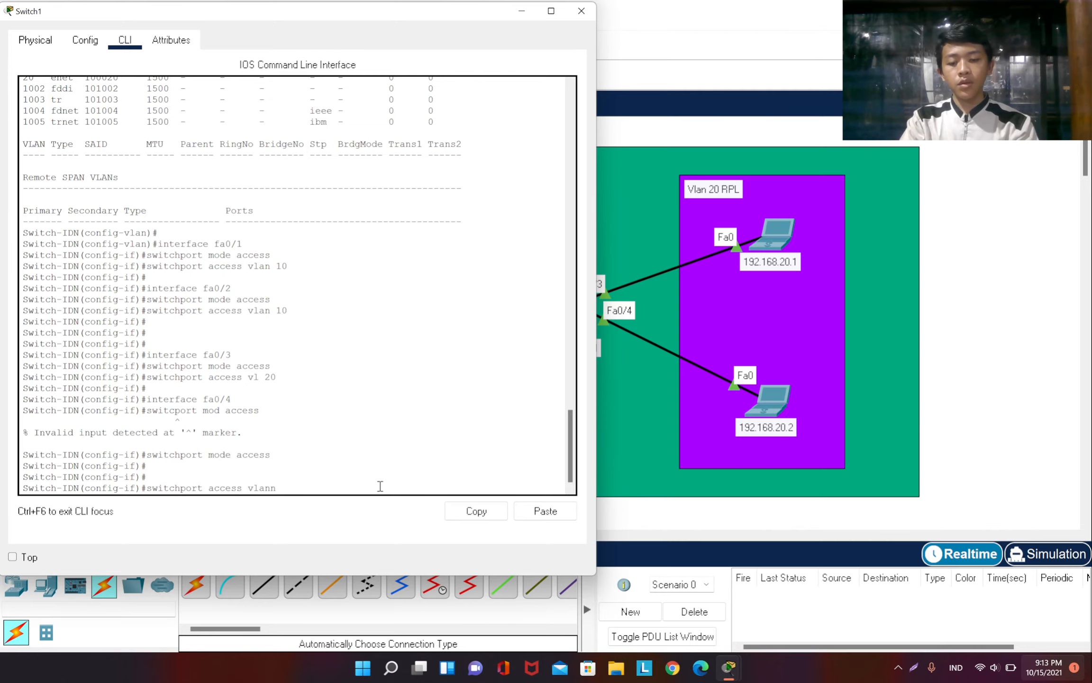
type(" 20")
key("Return")
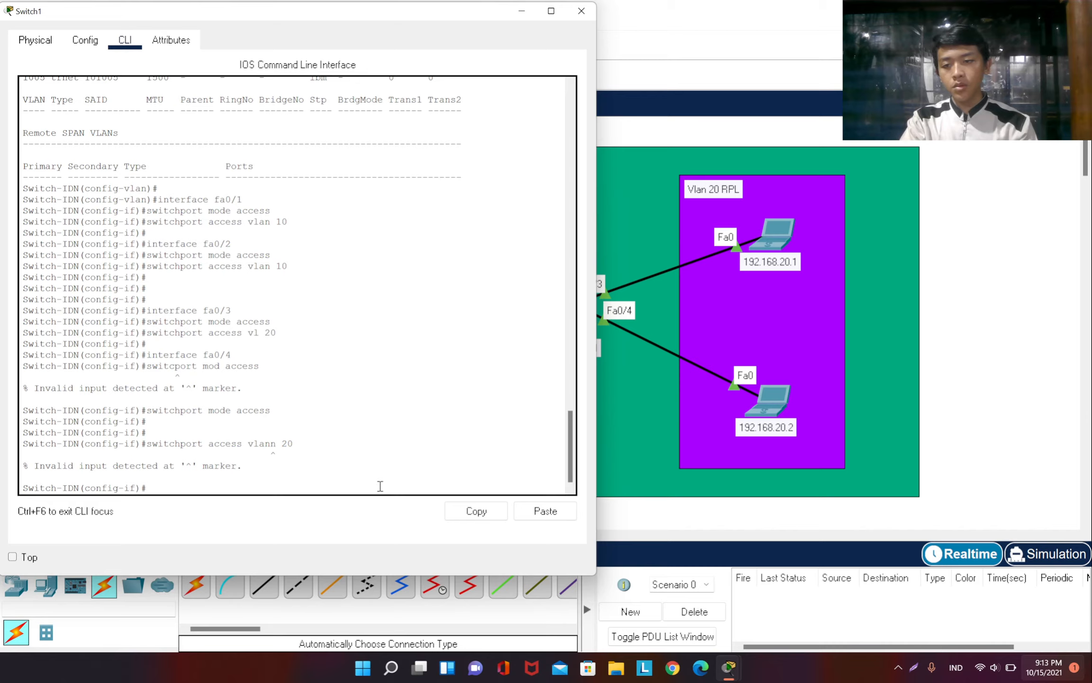
- Recall the last command, correct it to switchport access vlan 20, and run it to assign interface fa0/4 to VLAN 20
key("Up")
key("Left")
key("Left")
key("Left")
key("BackSpace")
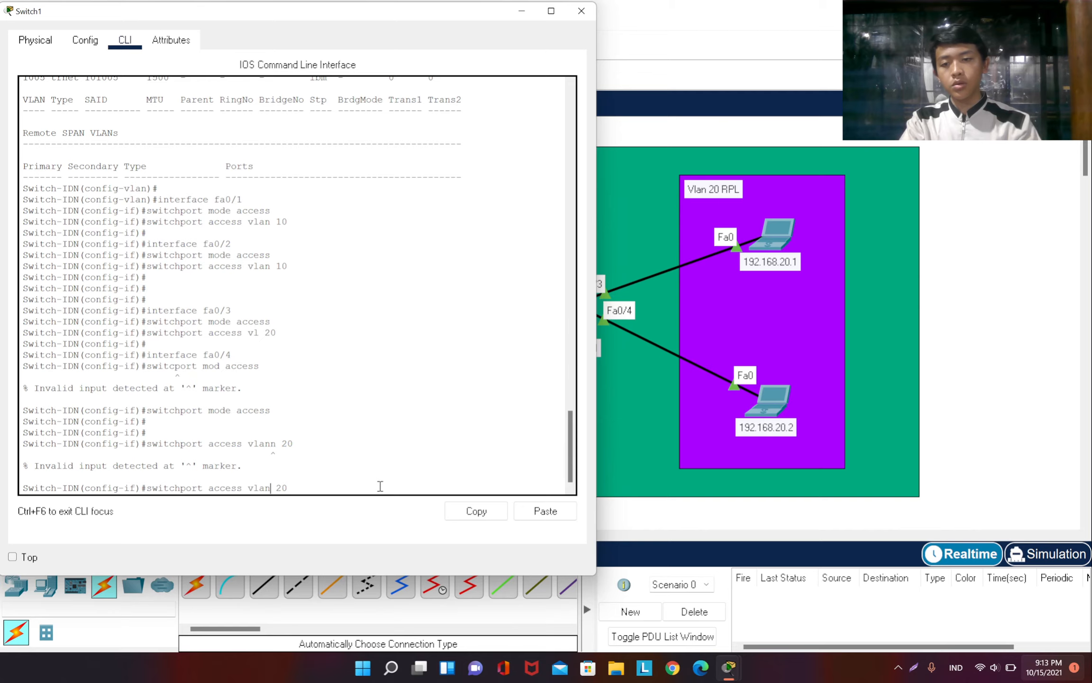
key("Return")
key("Return")
key("Return")
key("Return")
key("Return")
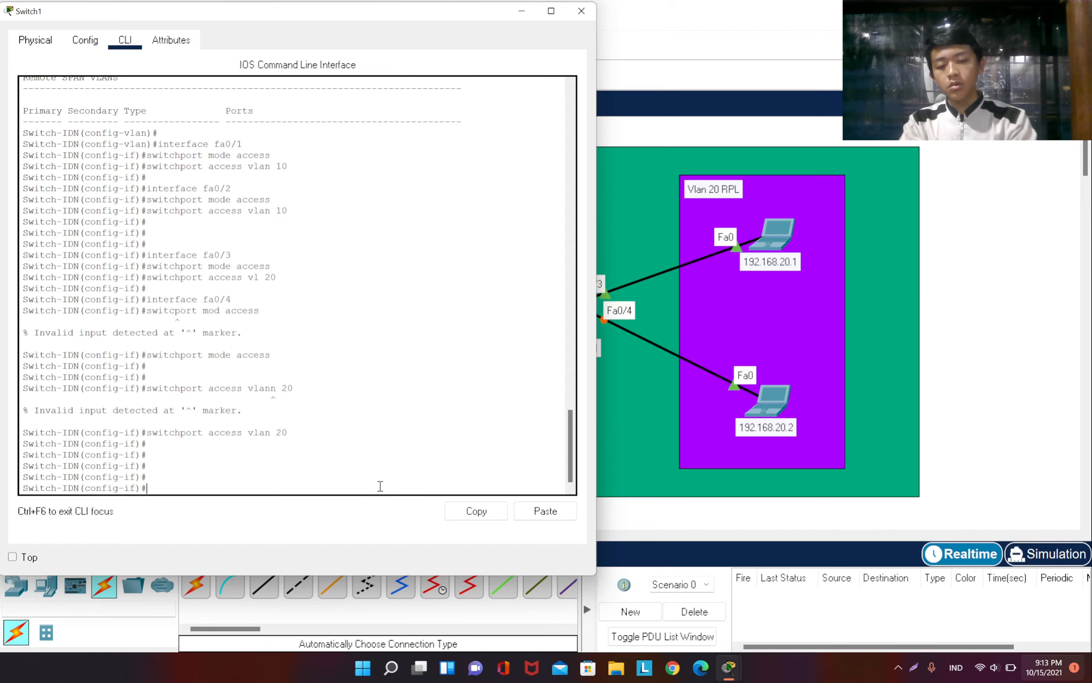
- Review the earlier VLAN table and list the switch's current VLANs with the do show vlan command
scroll(380, 486, "up", 15)
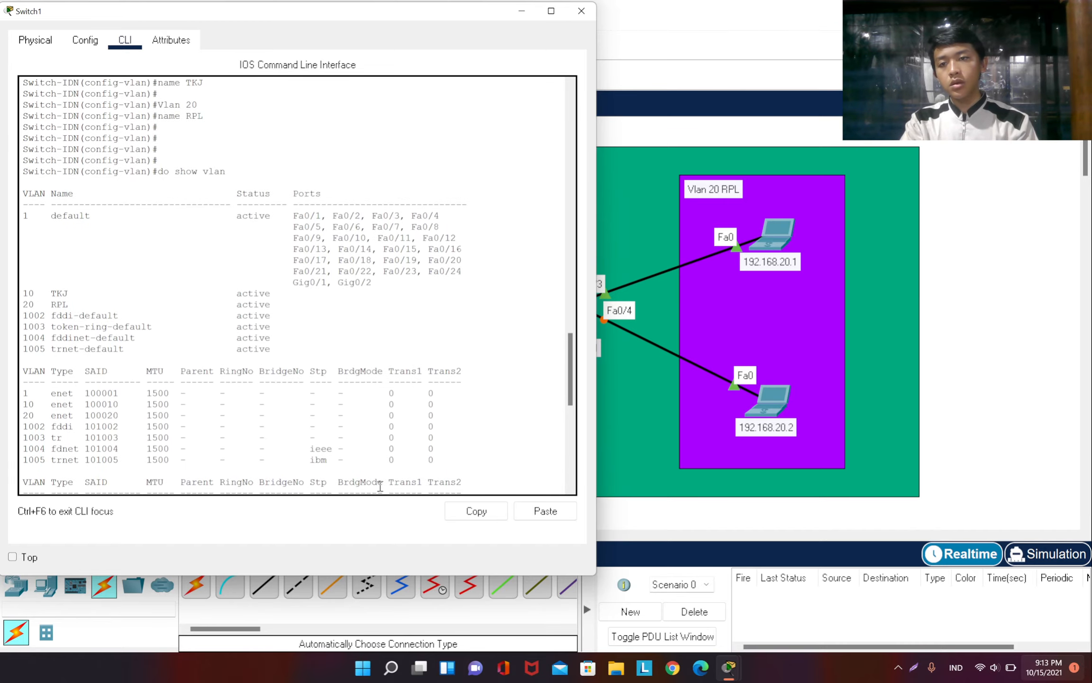
scroll(274, 207, "down", 15)
type("do sh")
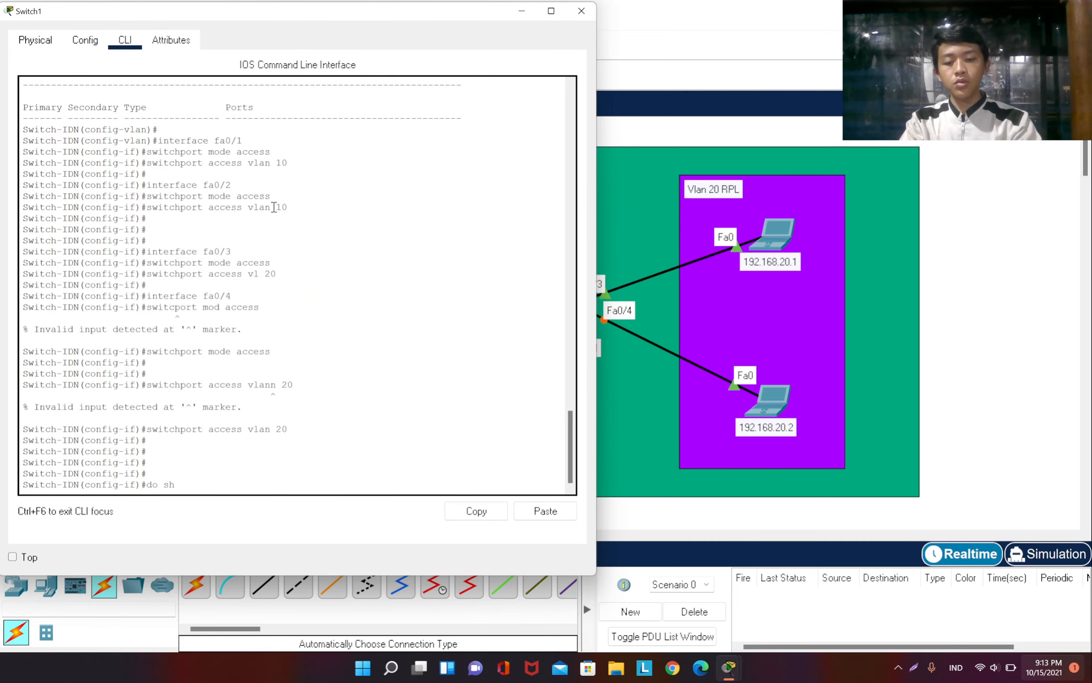
type("ow vlan")
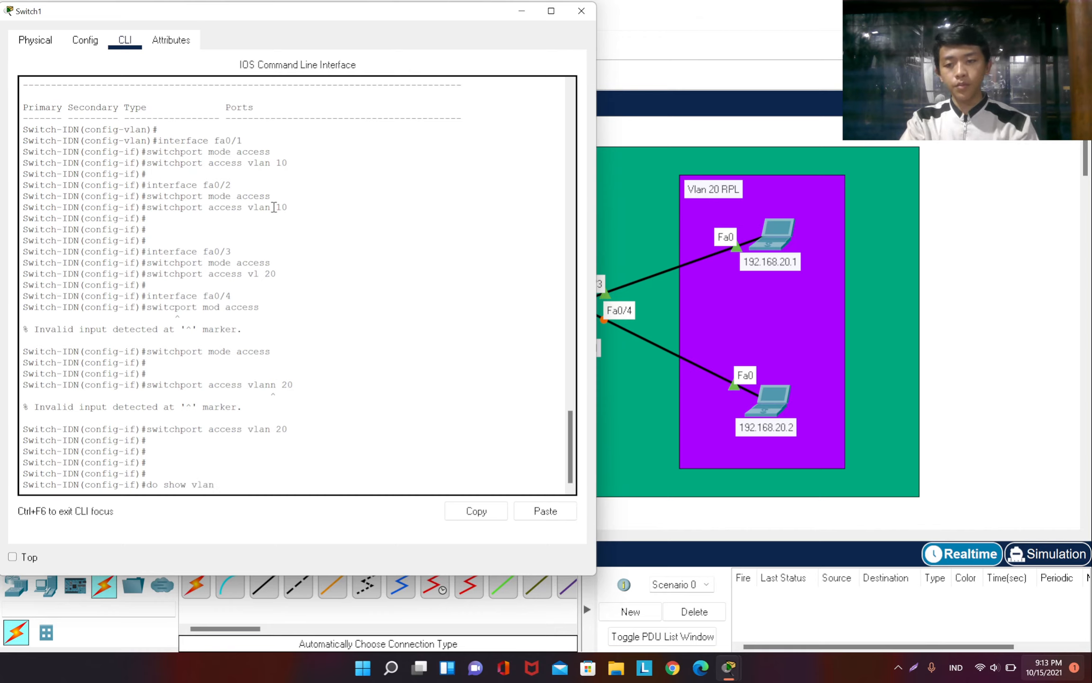
key("Return")
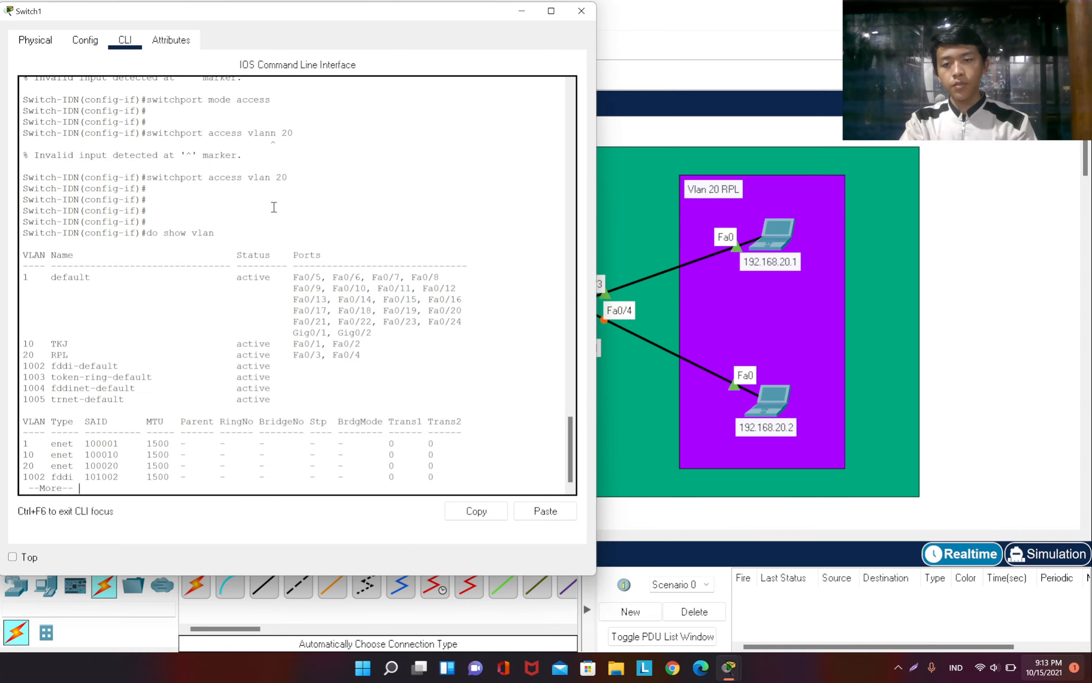
- Check the ports assigned to VLAN 10 TKJ and VLAN 20 RPL against the topology, and display the rest of the VLAN listing
left_click_drag(287, 254, 336, 255)
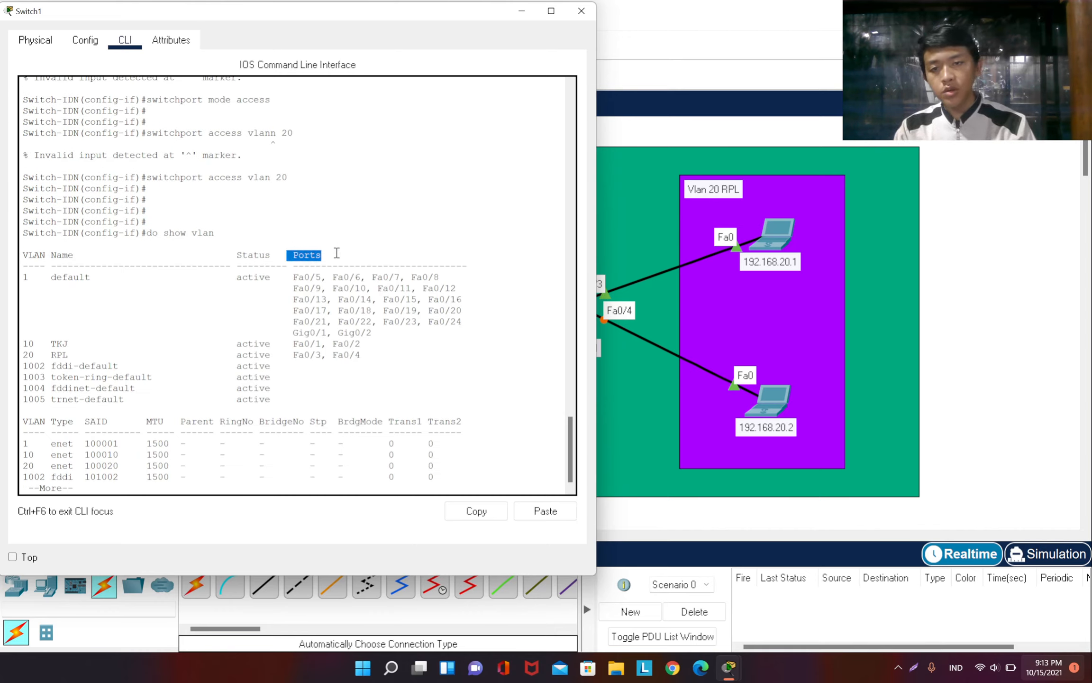
left_click_drag(294, 343, 362, 343)
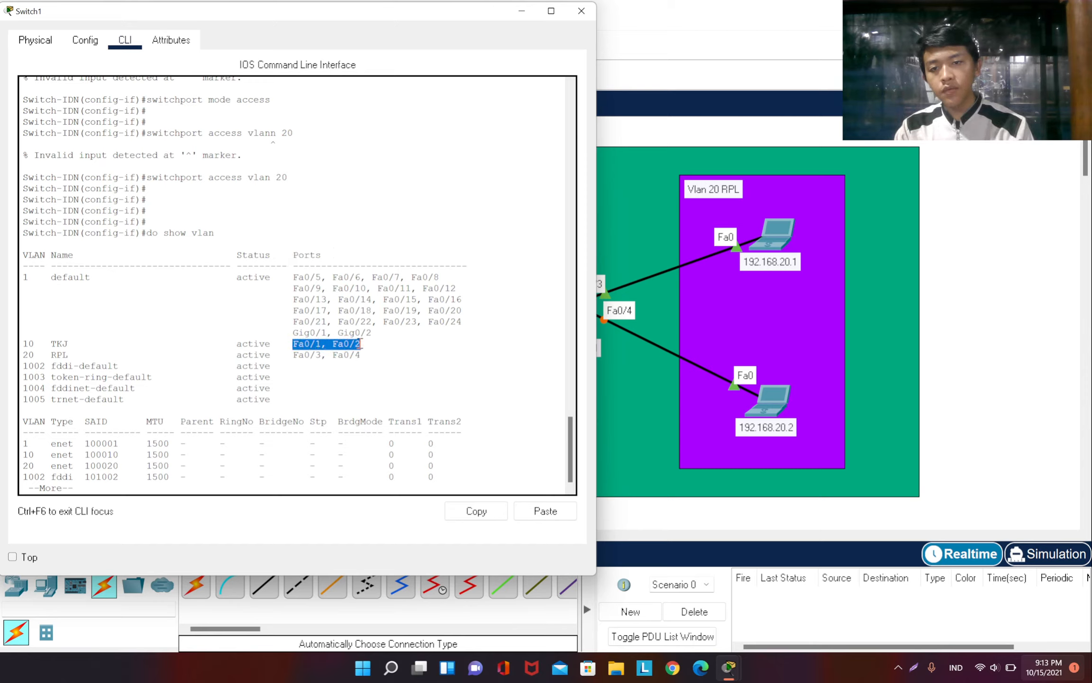
left_click(527, 11)
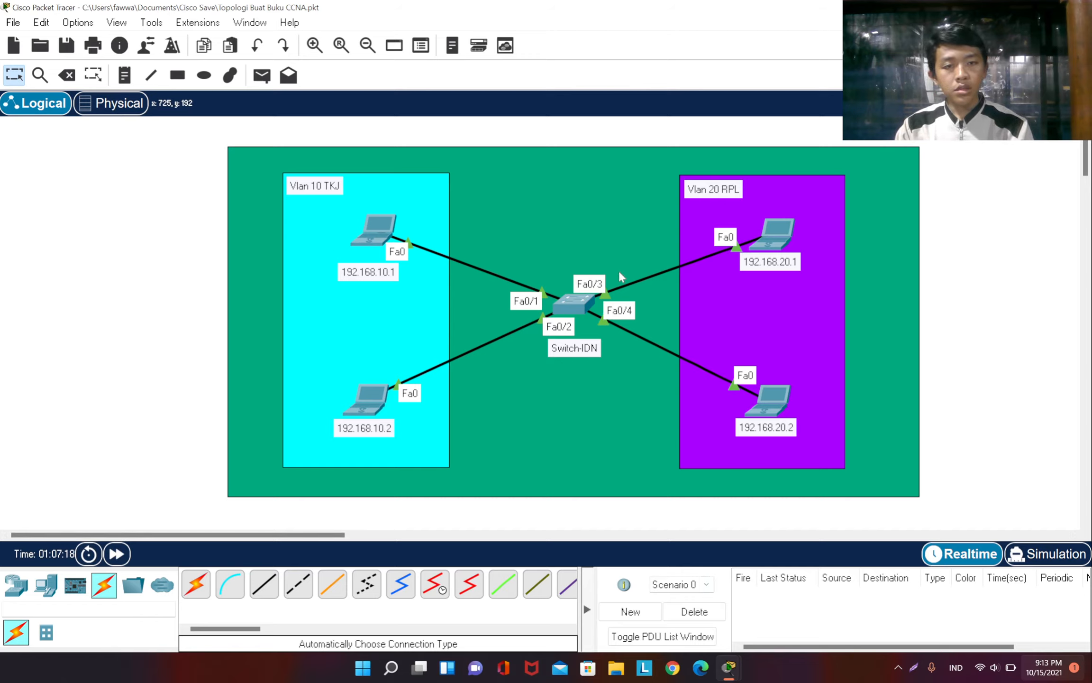
left_click(586, 307)
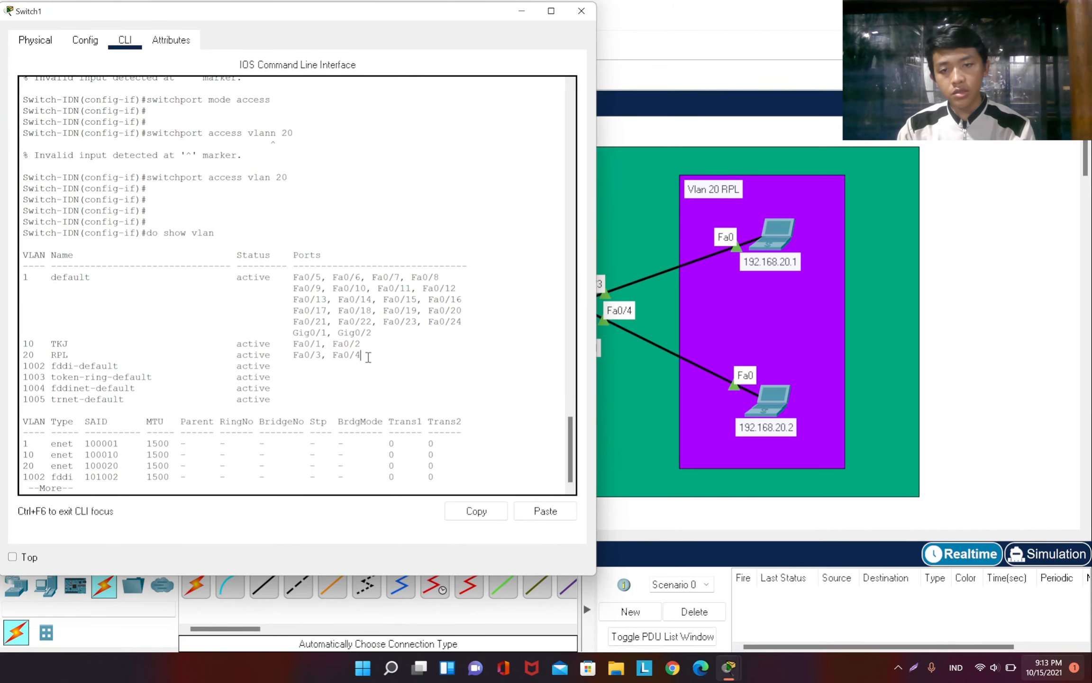
left_click_drag(369, 357, 288, 356)
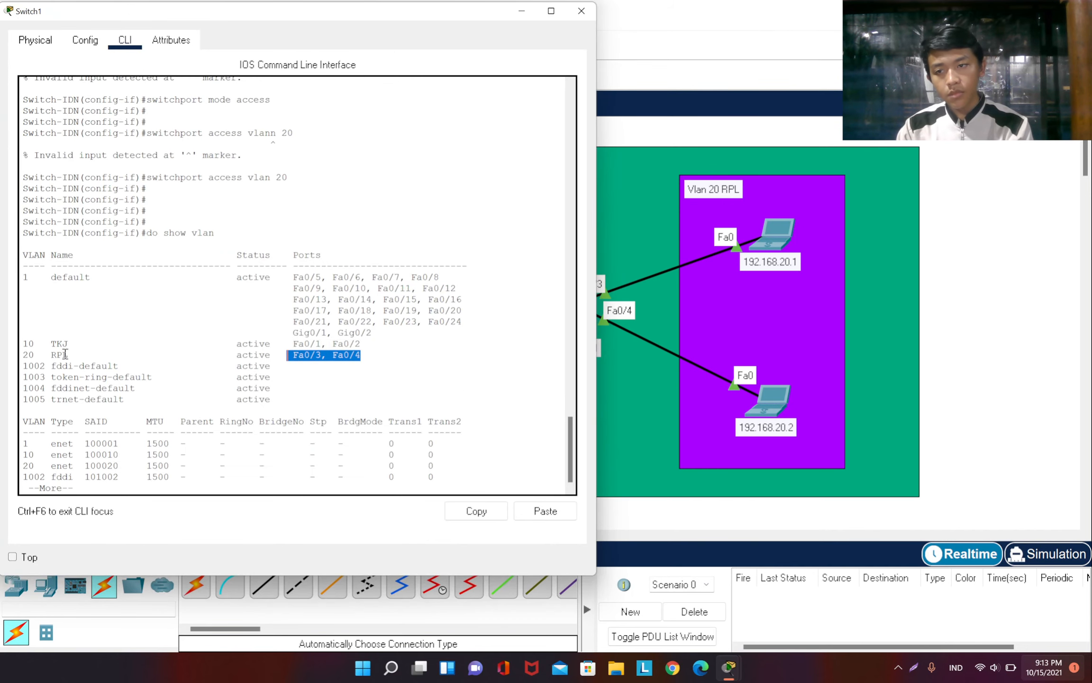
left_click(476, 480)
key("space")
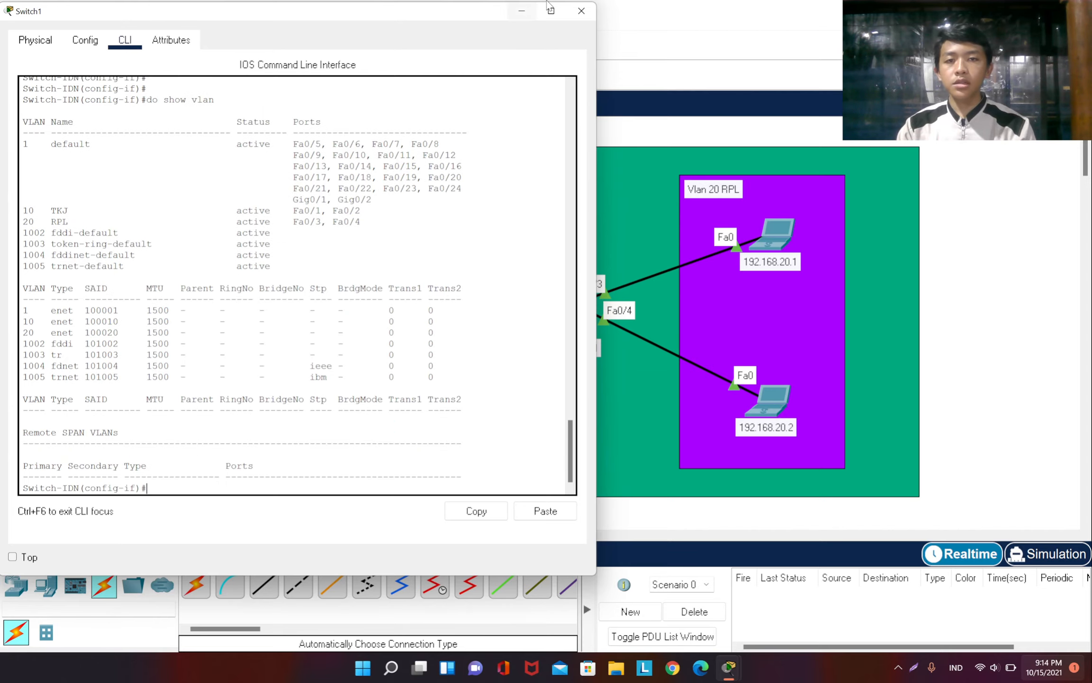
left_click(521, 12)
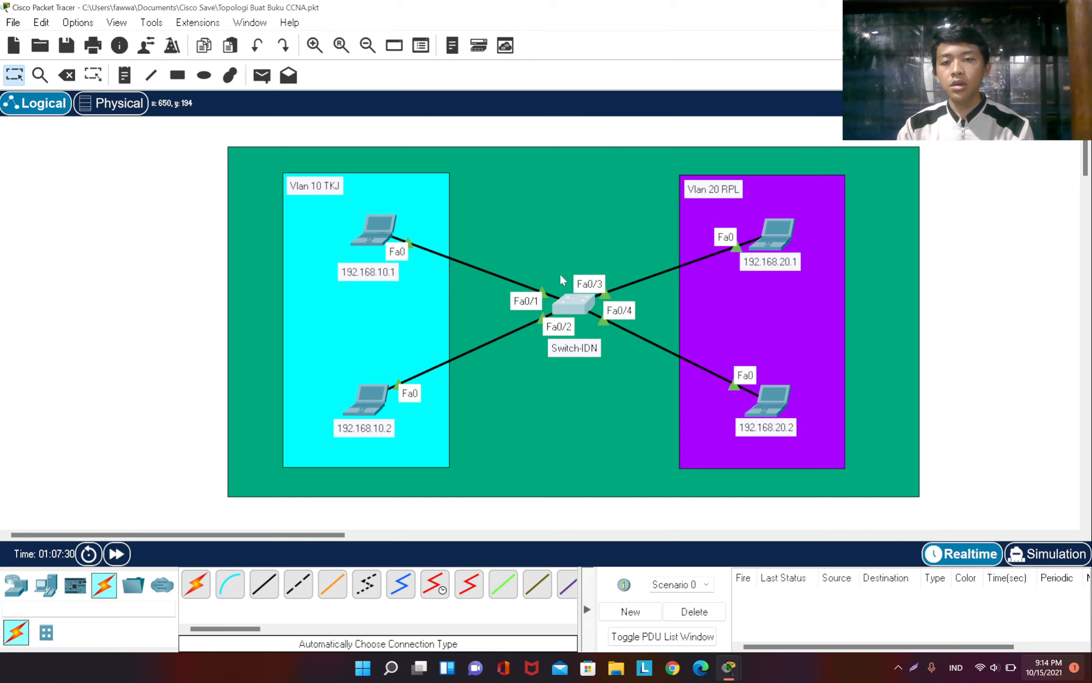
left_click(382, 235)
left_click(368, 143)
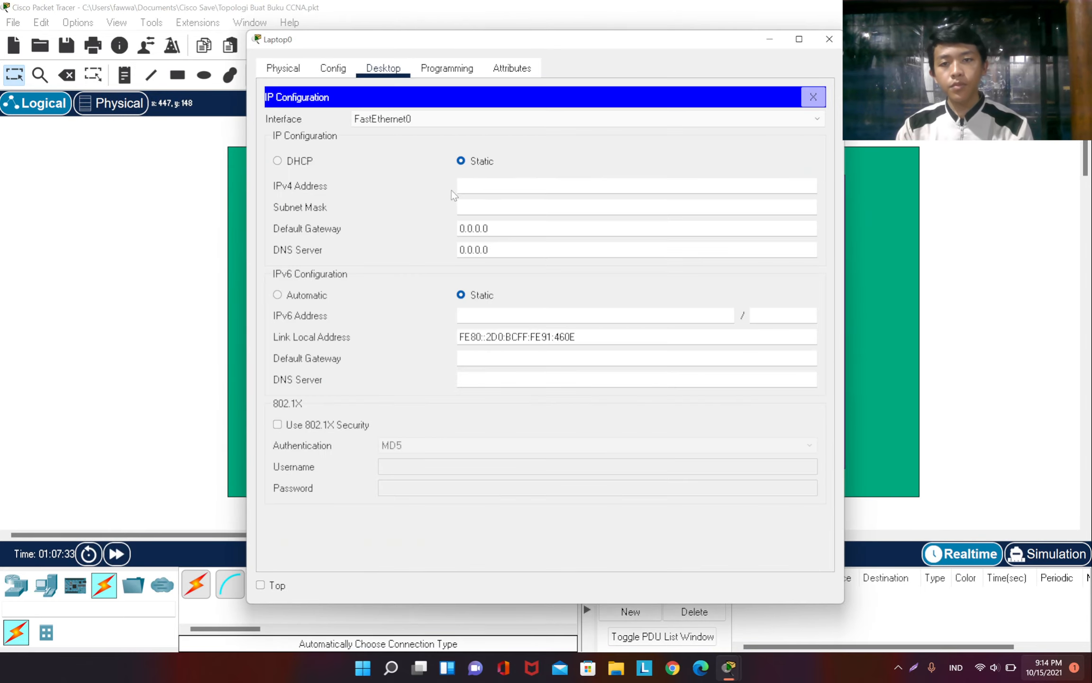
left_click(500, 187)
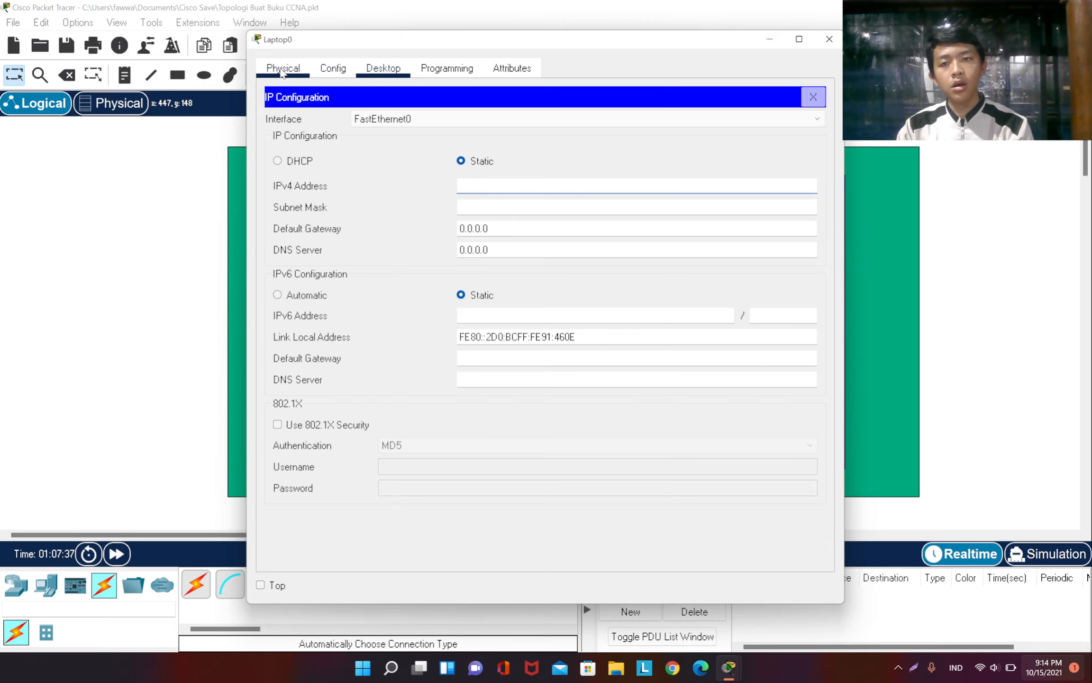
left_click(282, 70)
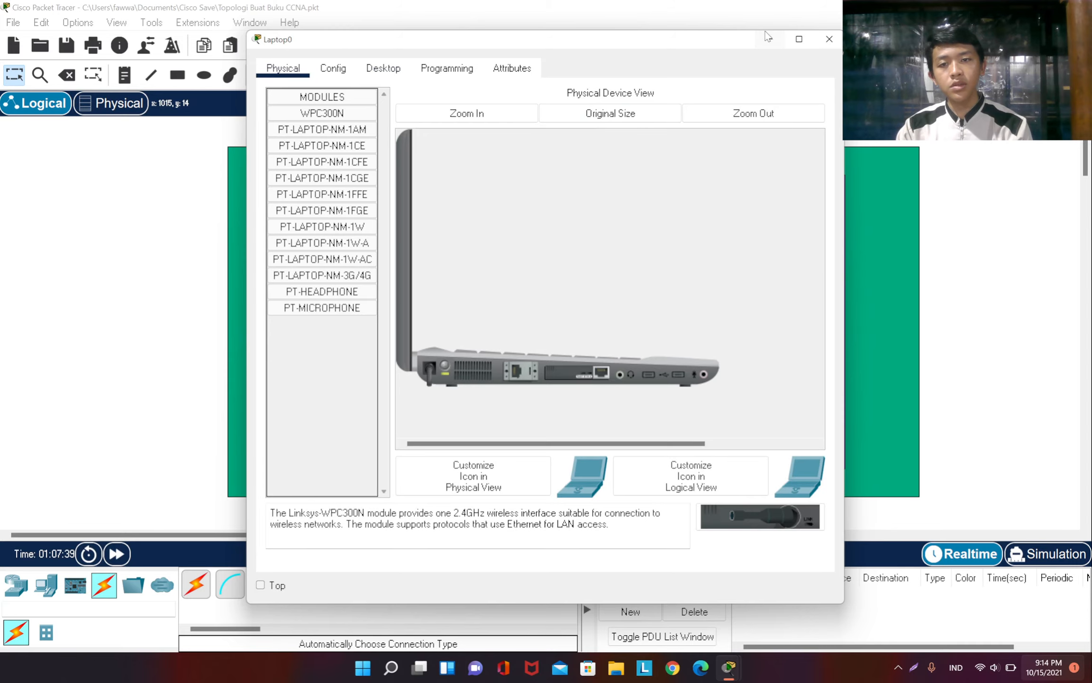
left_click(766, 34)
- Give the upper laptop in VLAN 10 TKJ the static IPv4 address 192.168.10.1 with subnet mask 255.255.255.0
left_click(377, 229)
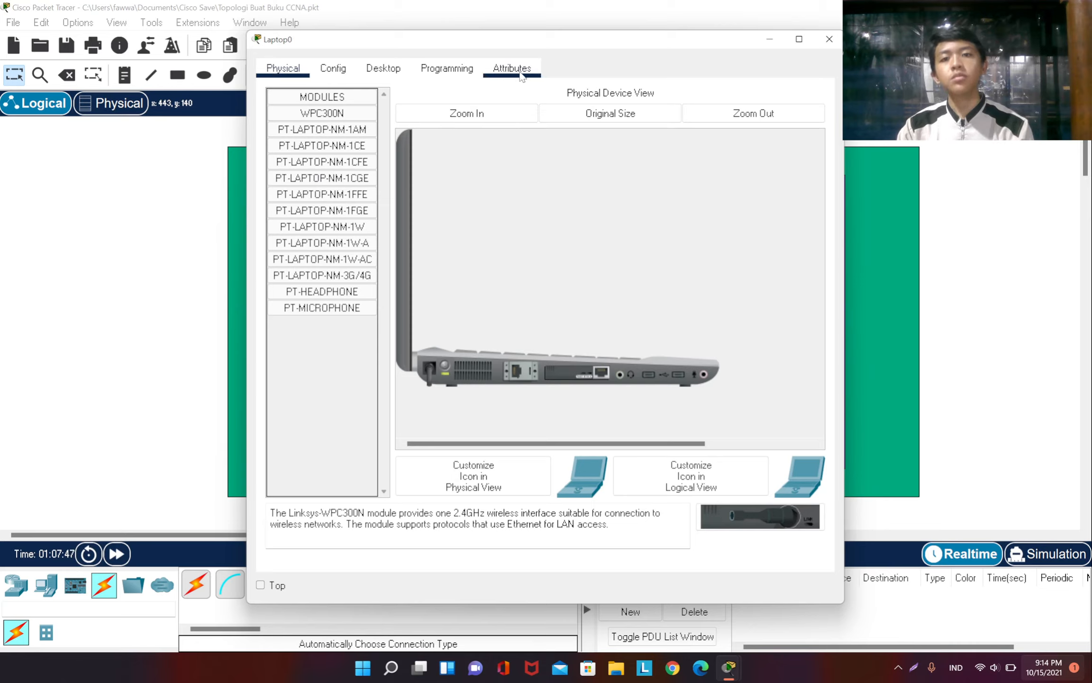
left_click(383, 71)
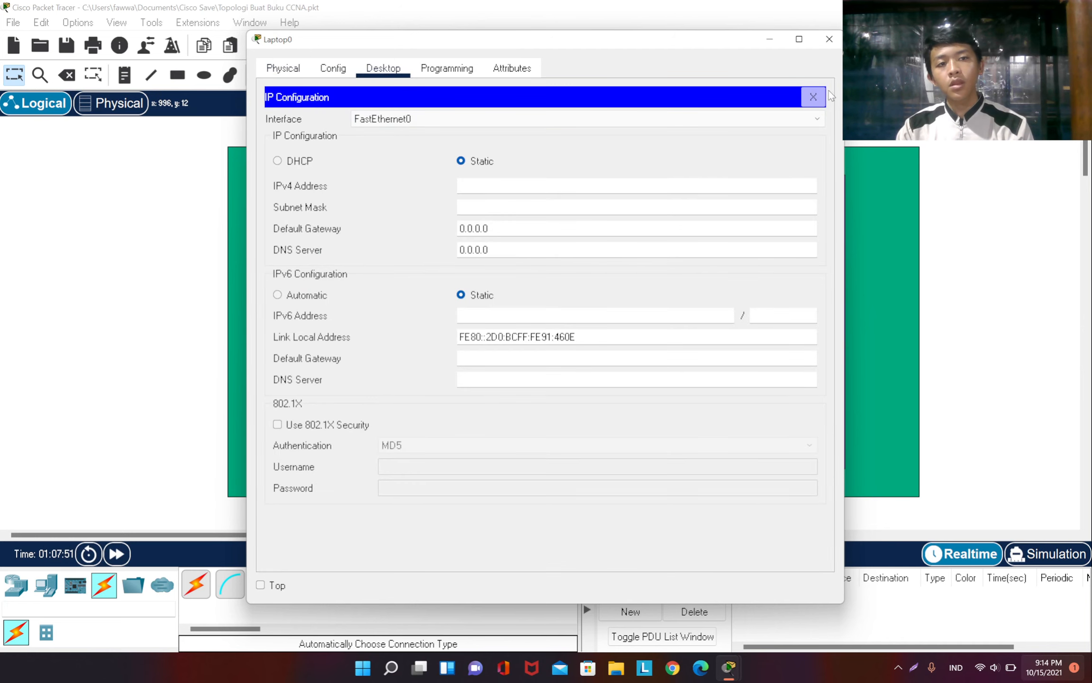
left_click(814, 97)
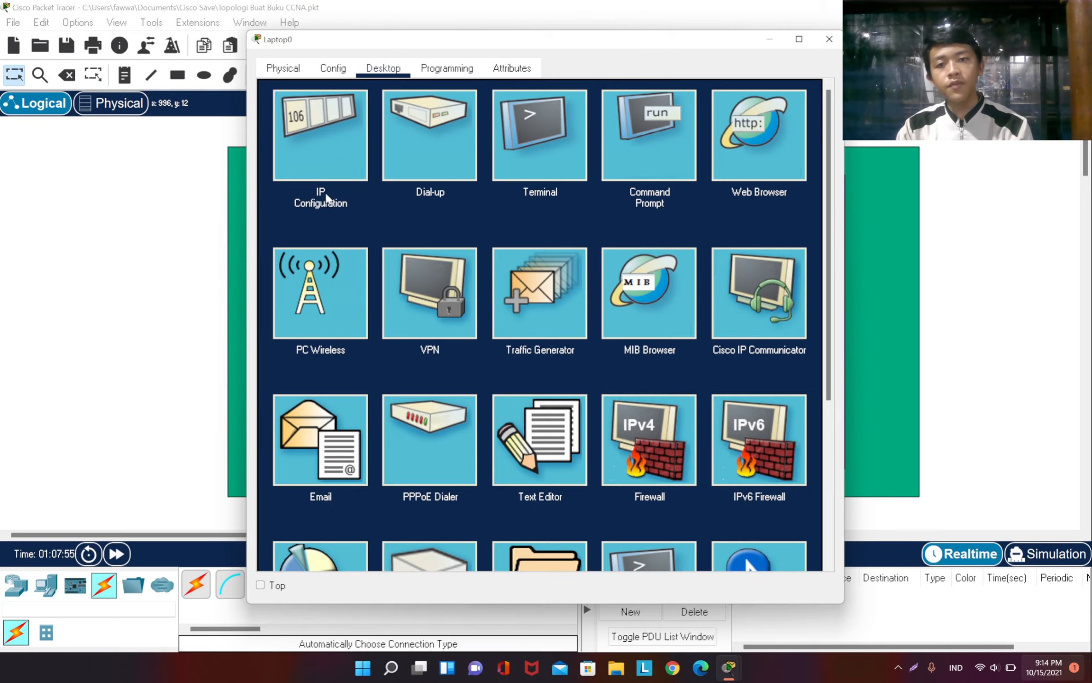
left_click(324, 151)
left_click(479, 190)
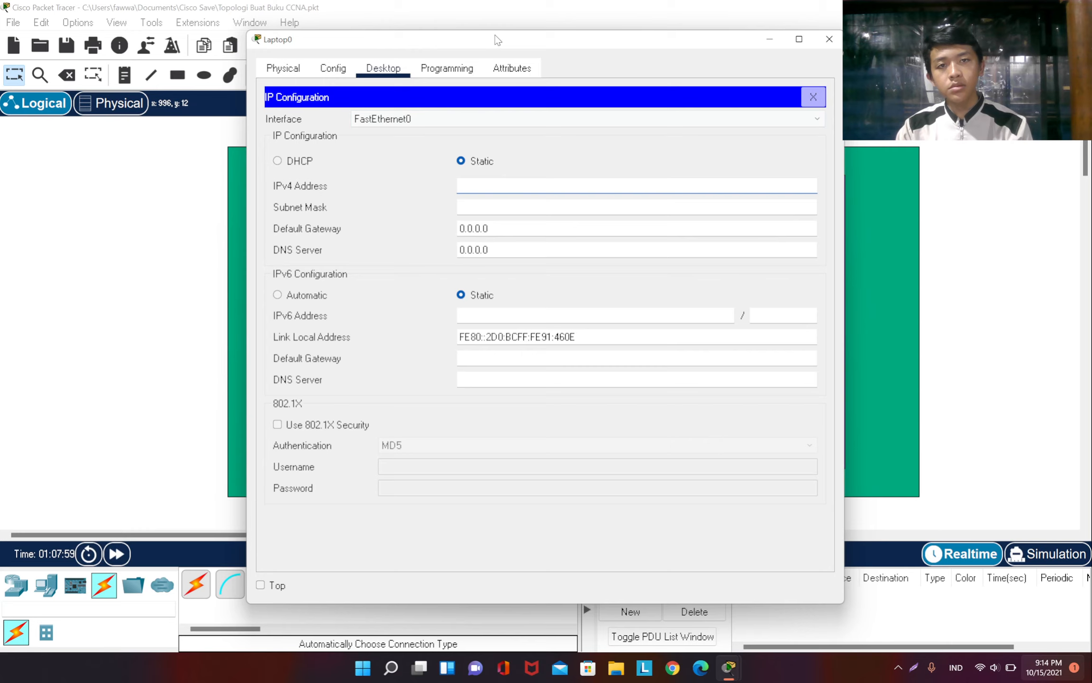
left_click_drag(496, 40, 711, 30)
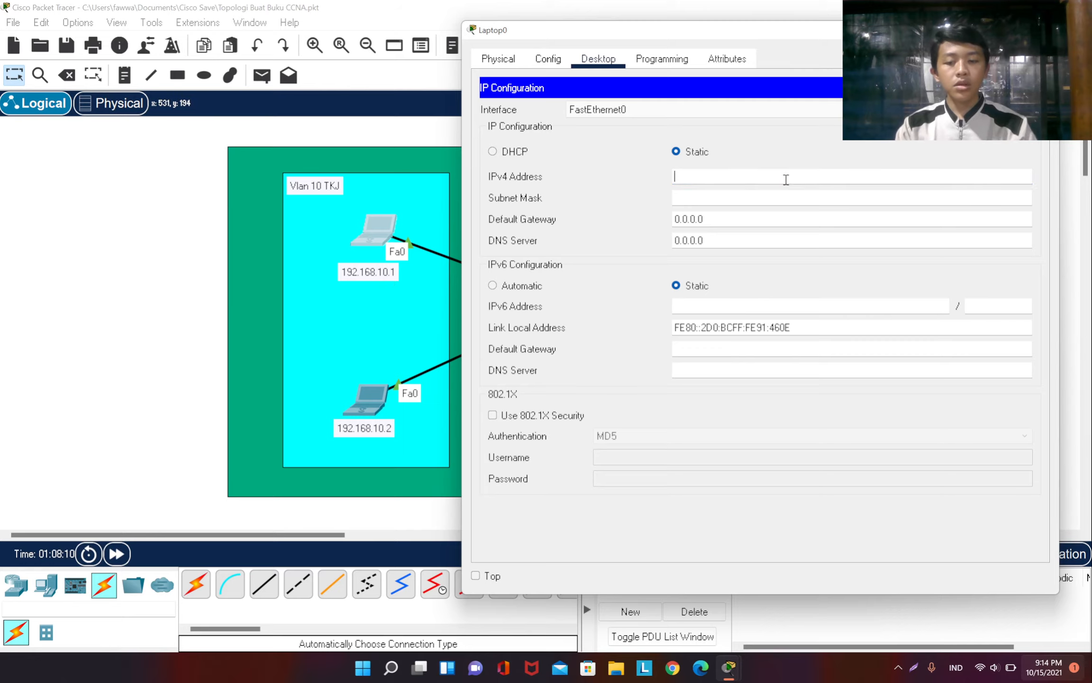
type("192")
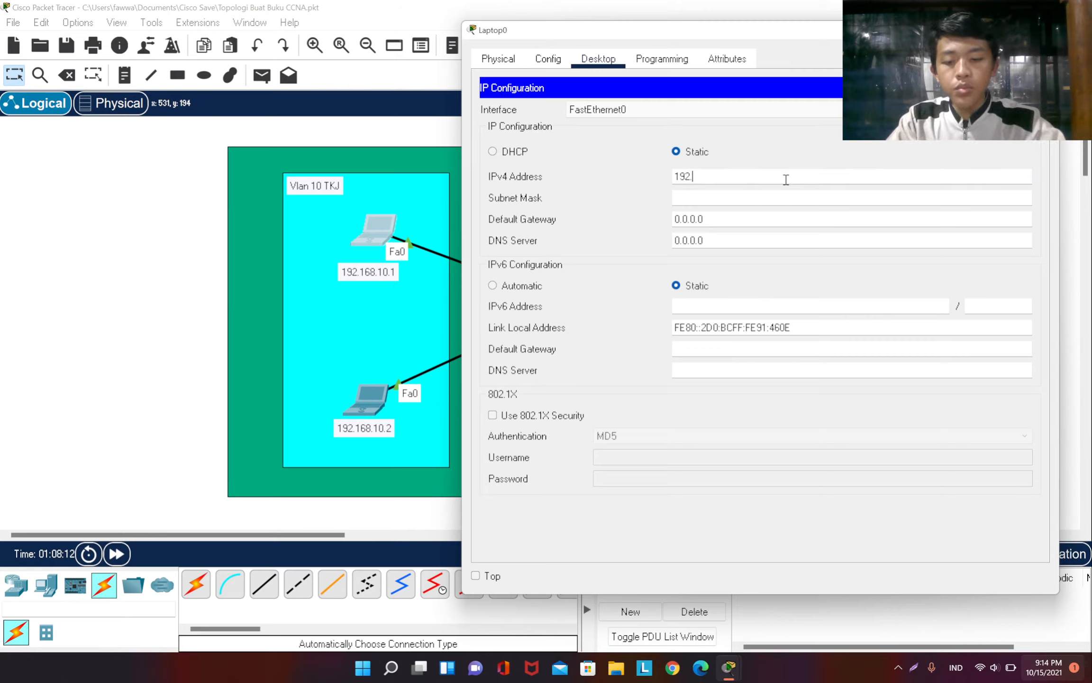
type(".168.")
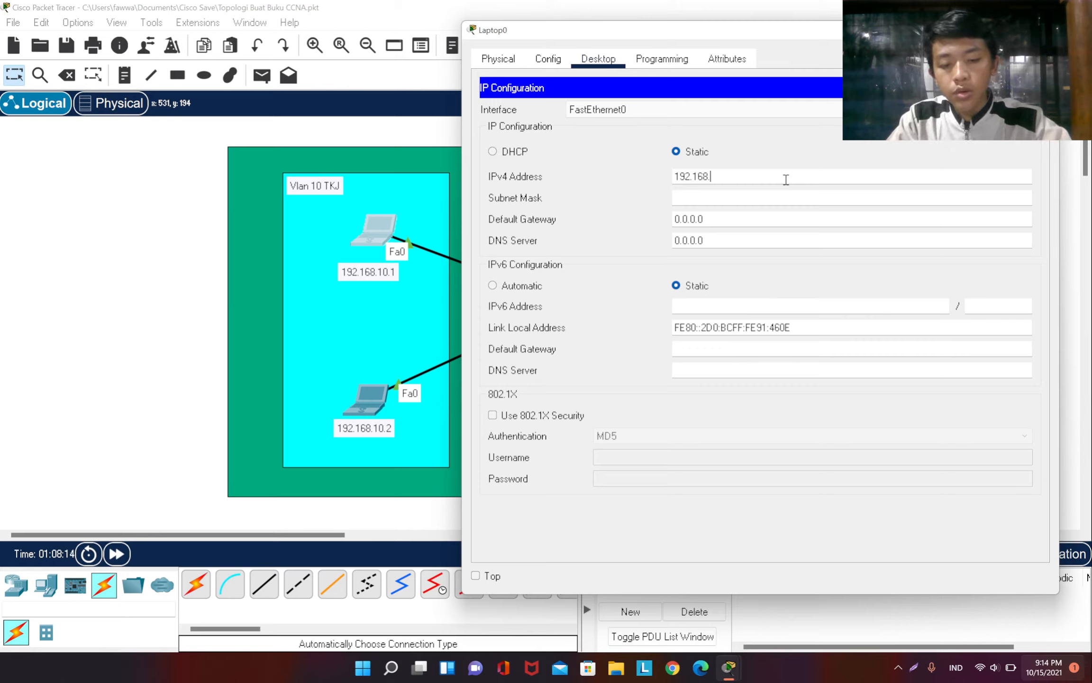
type("10.1")
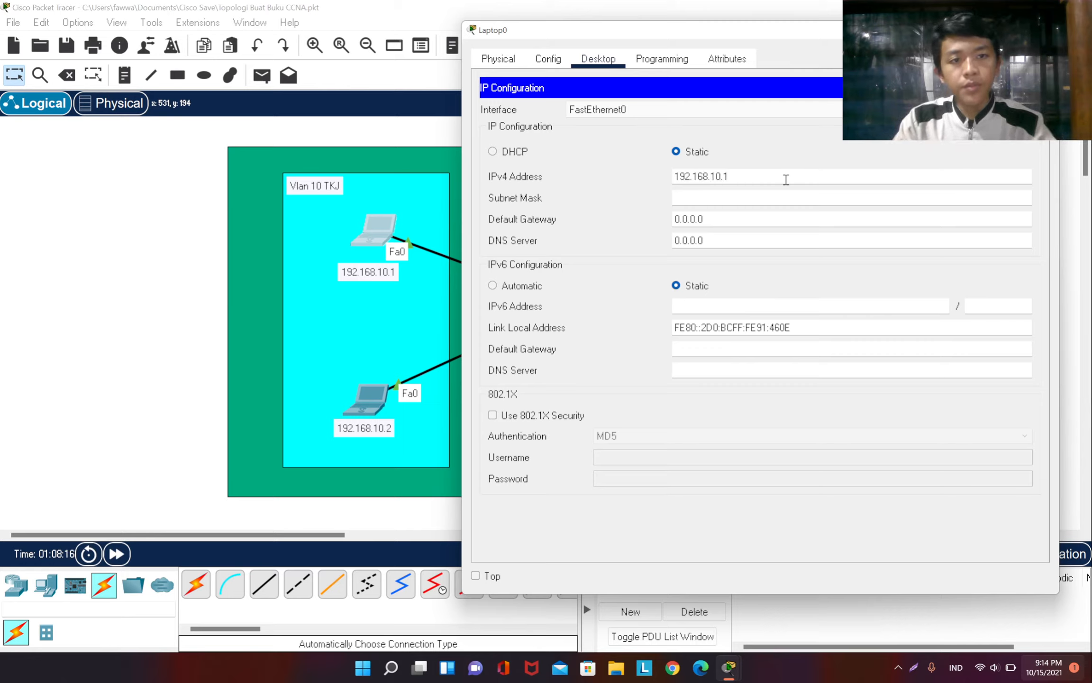
left_click(791, 195)
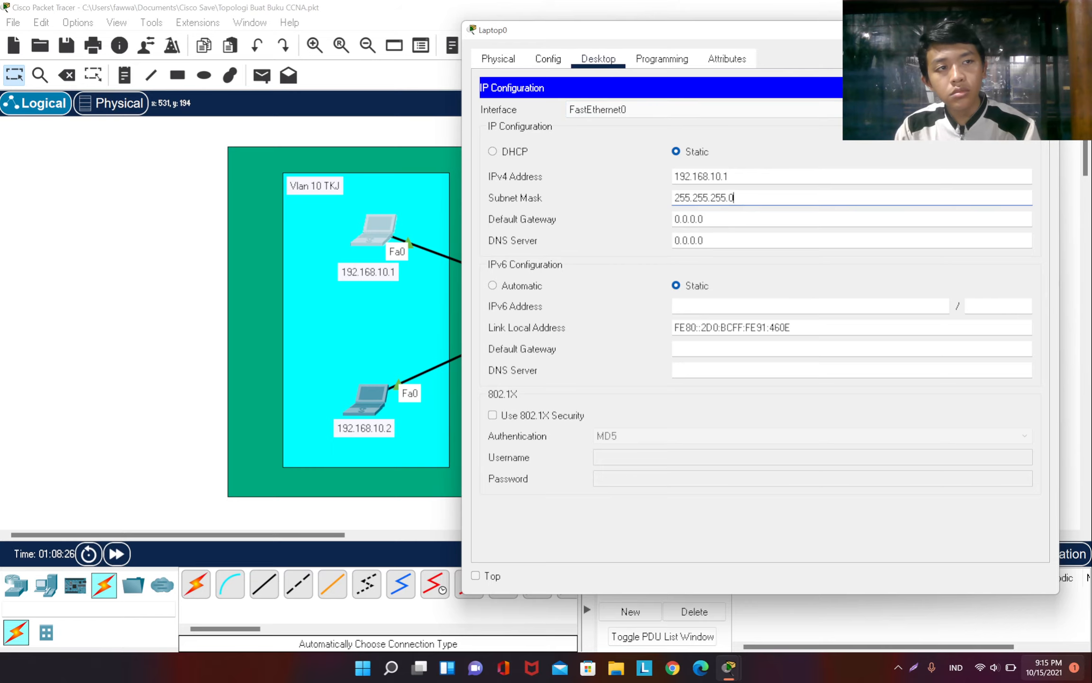
left_click(1044, 30)
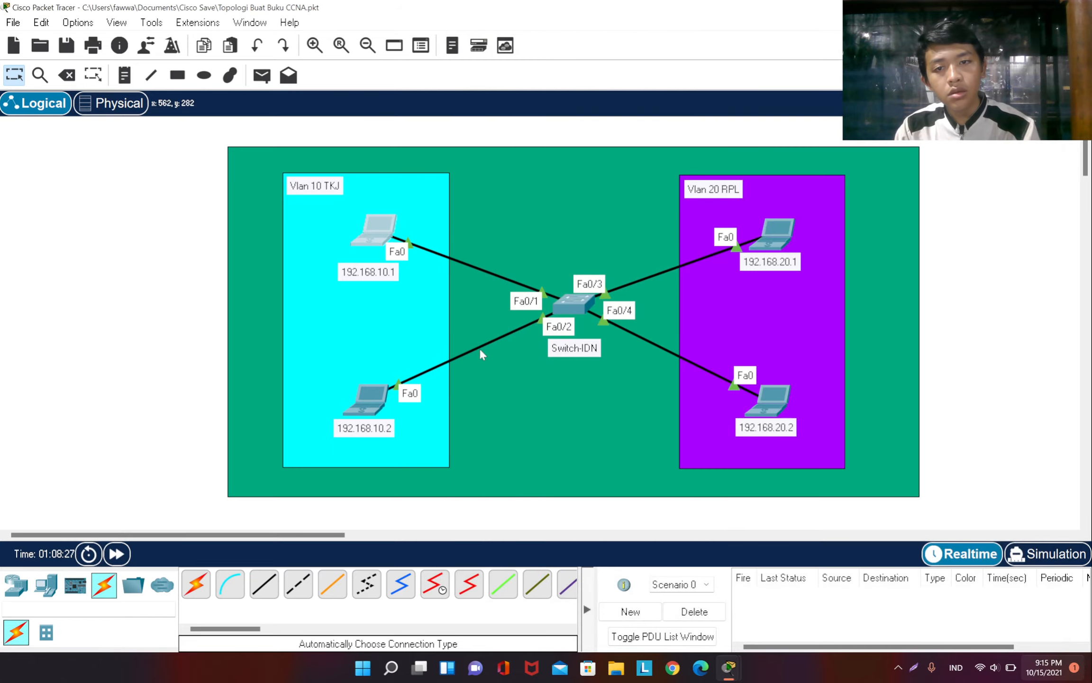
- Give the lower laptop in VLAN 10 TKJ the static IPv4 address 192.168.10.2 with subnet mask 255.255.255.0
left_click(372, 389)
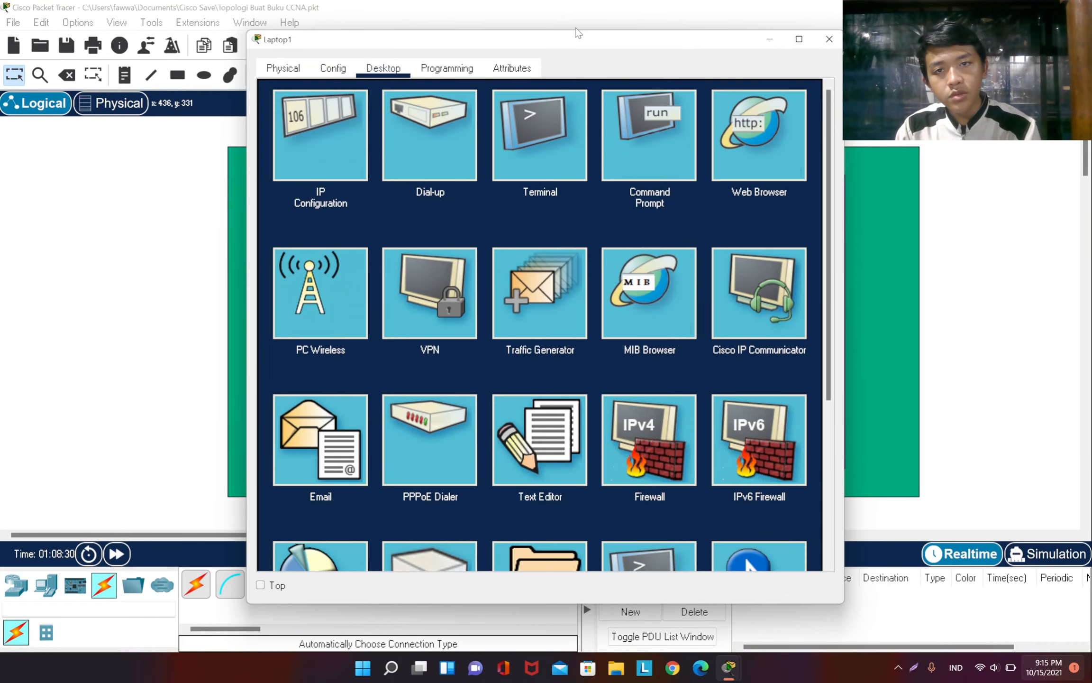
left_click(576, 28)
mouse_move(729, 668)
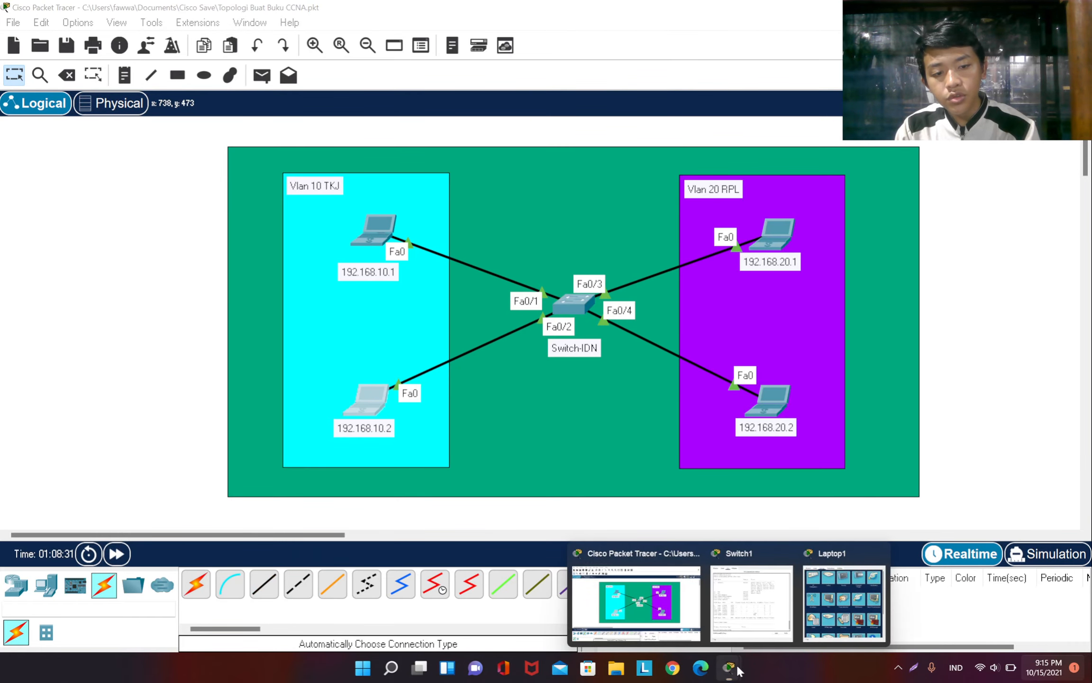
left_click(833, 622)
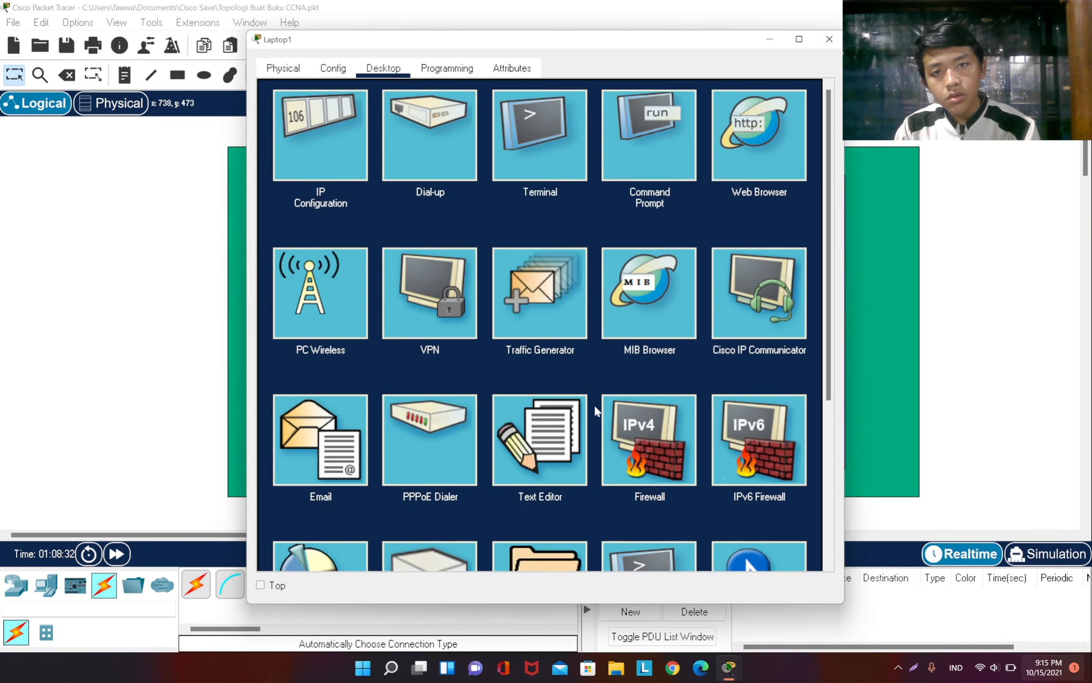
left_click(326, 153)
left_click_drag(612, 43, 832, 24)
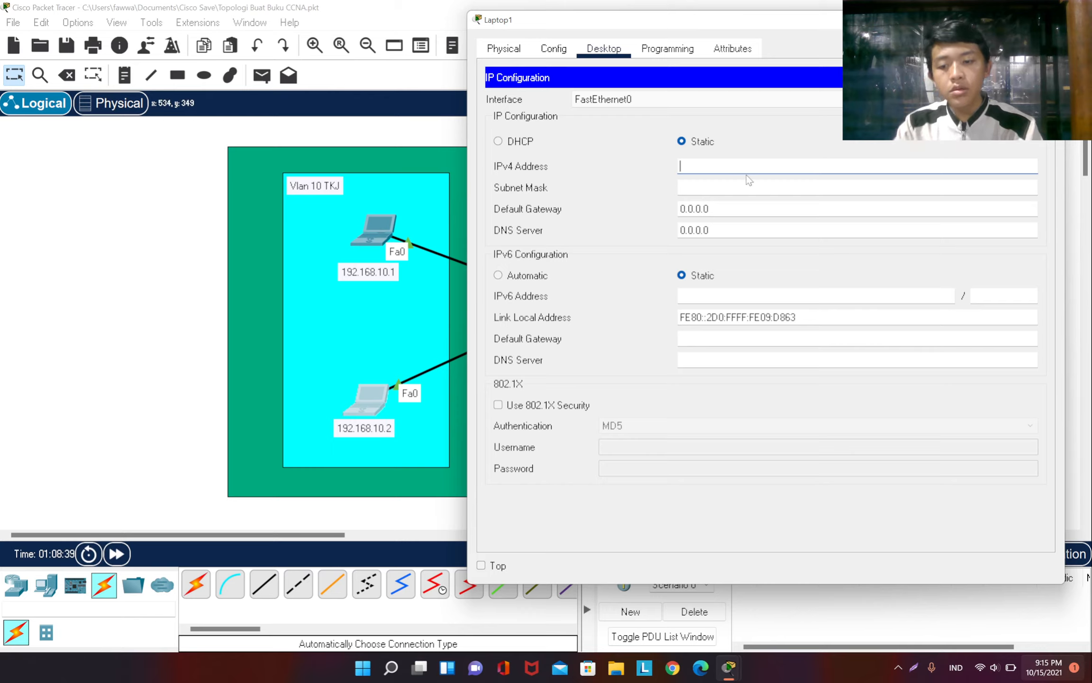
type("192.1")
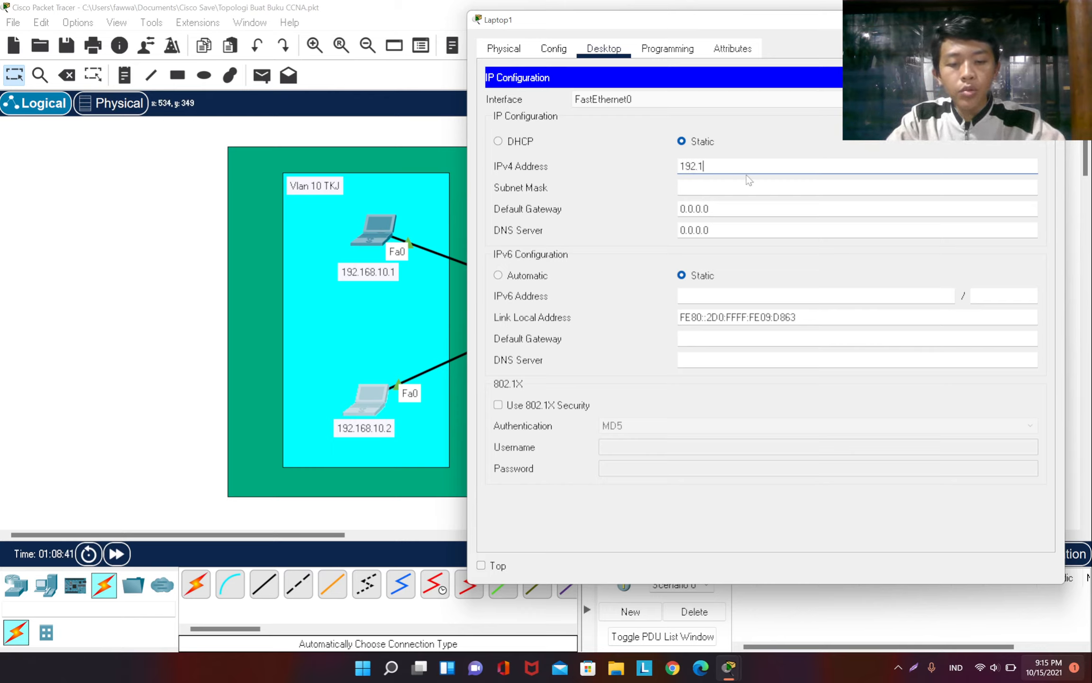
type("68.")
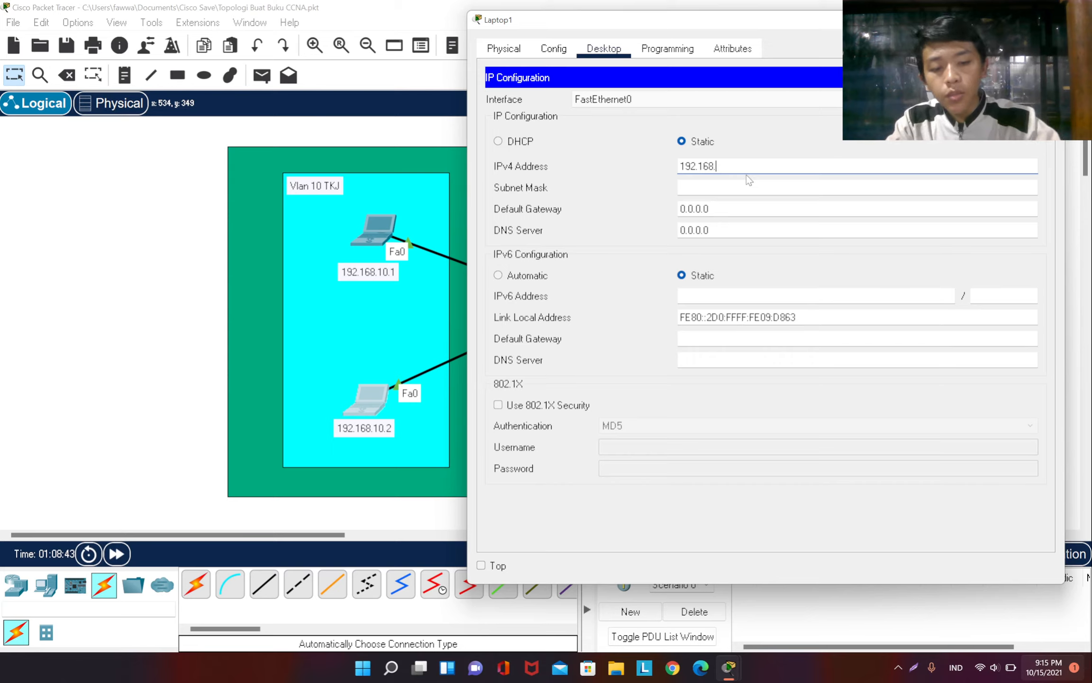
type("10.2")
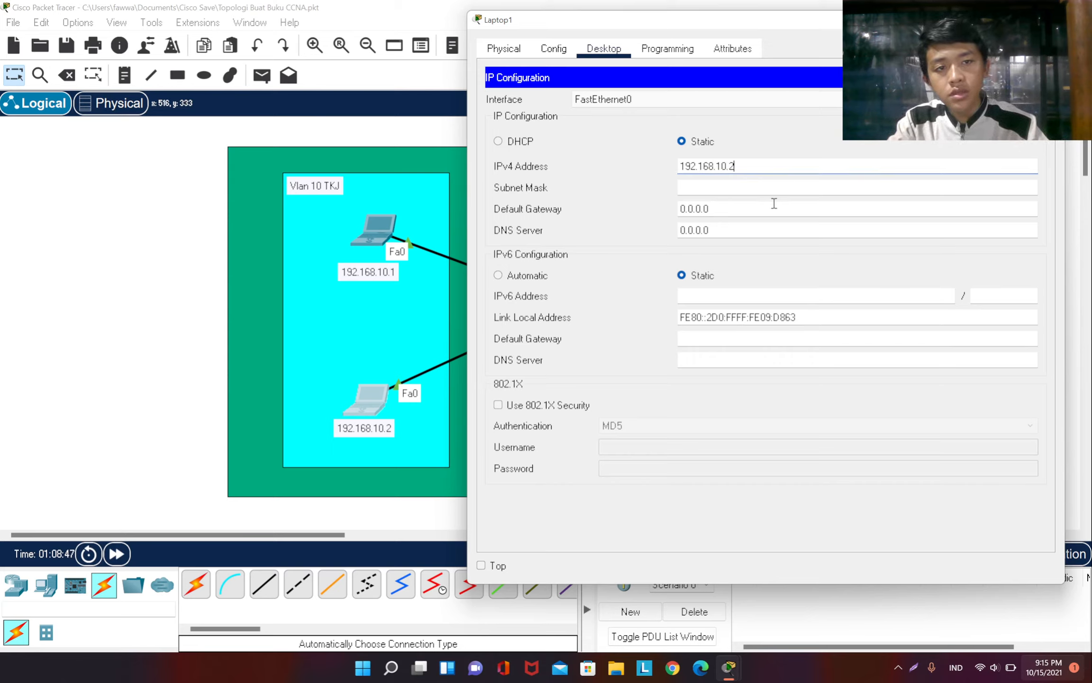
left_click(779, 189)
left_click(780, 189)
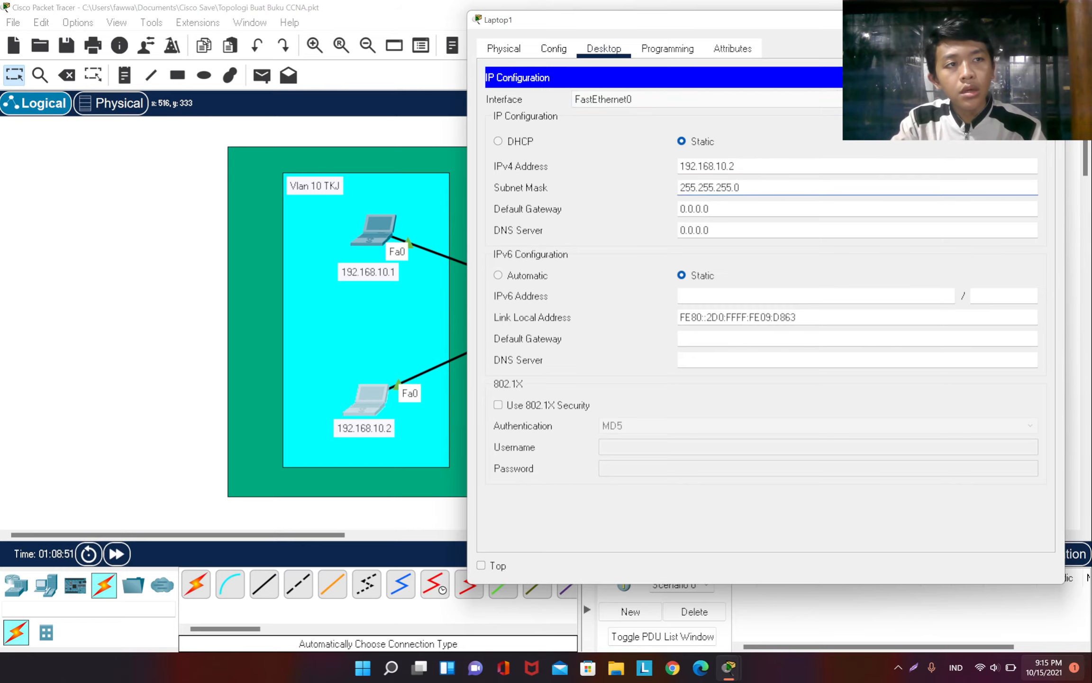
left_click(1050, 20)
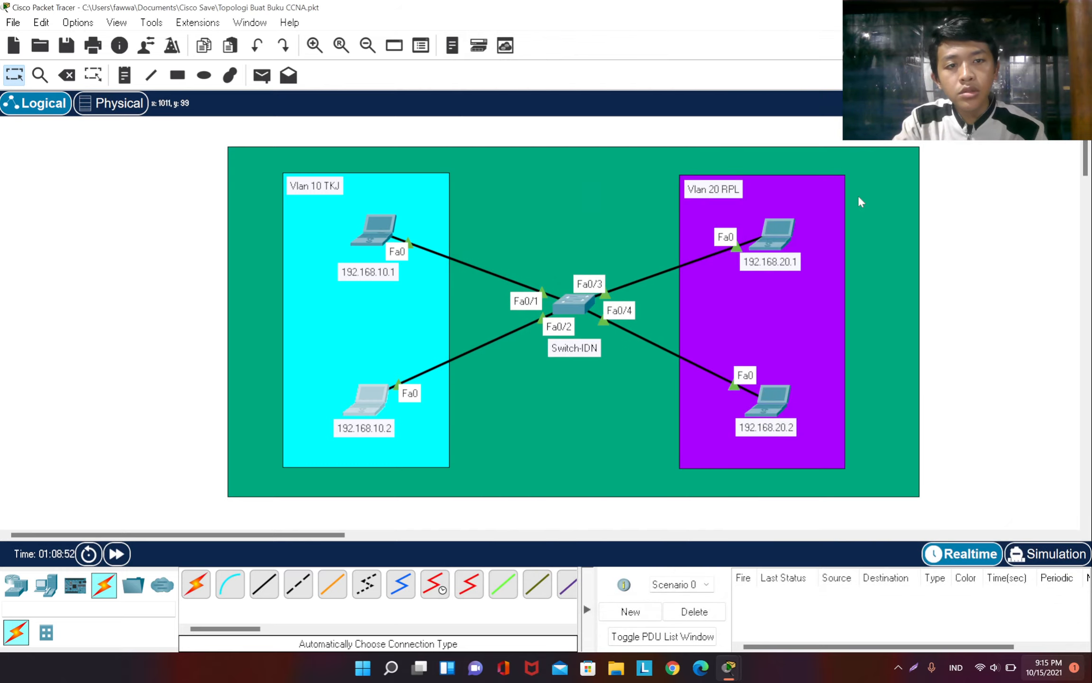
- Give the upper laptop in VLAN 20 RPL the static IPv4 address 192.168.20.1 with subnet mask 255.255.255.0
left_click(774, 229)
left_click_drag(701, 38, 478, 14)
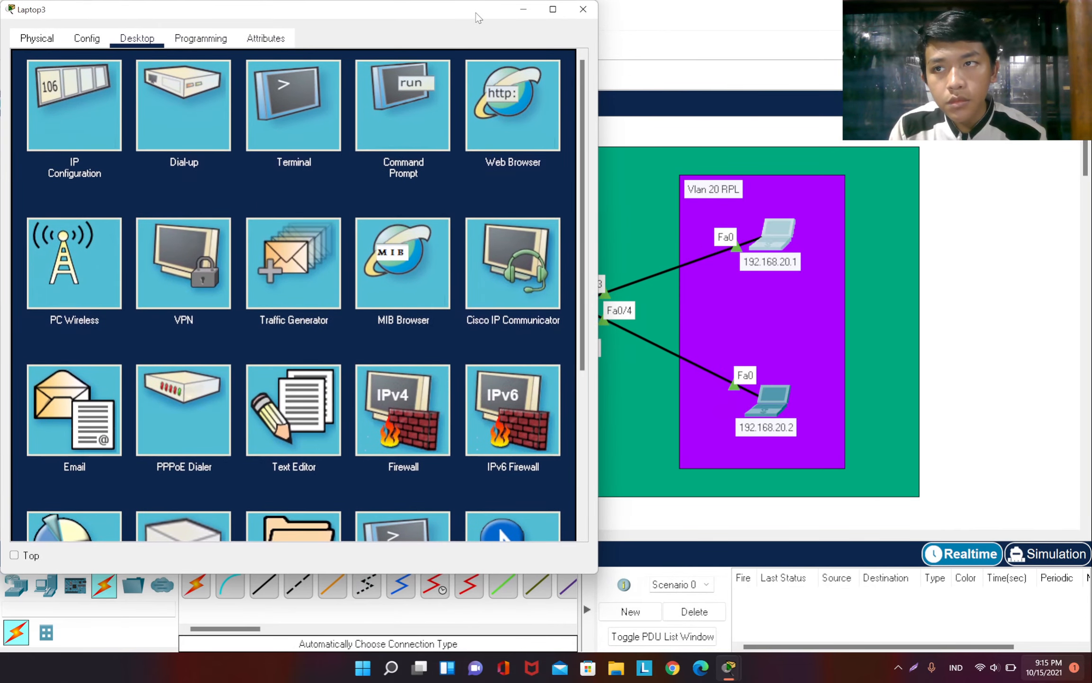
left_click(58, 124)
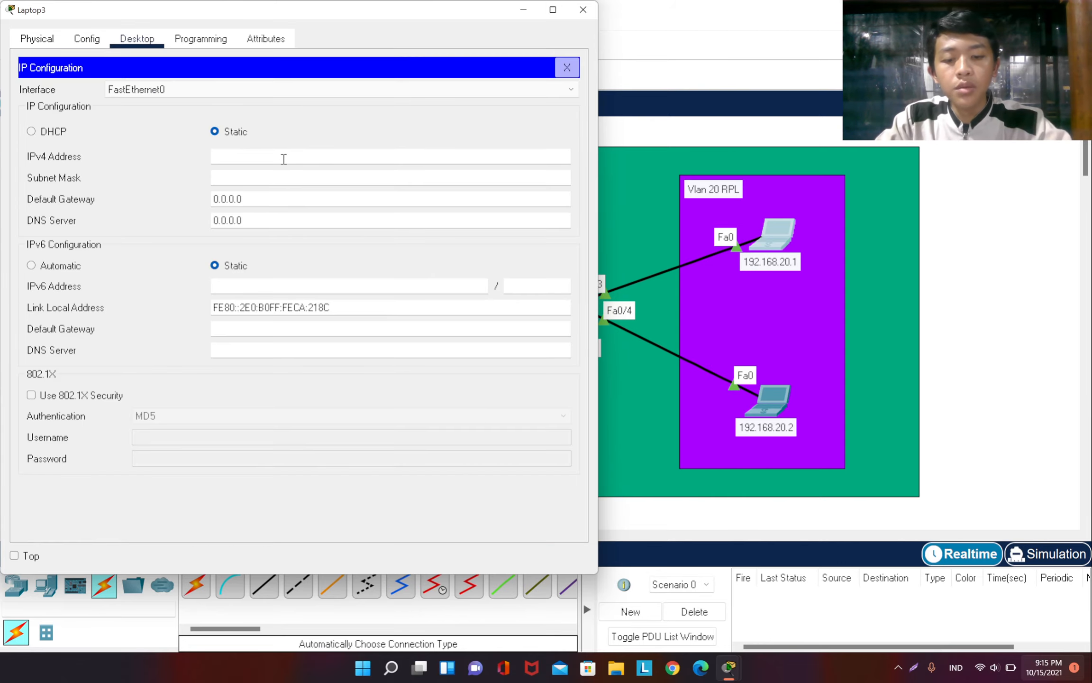
type("192")
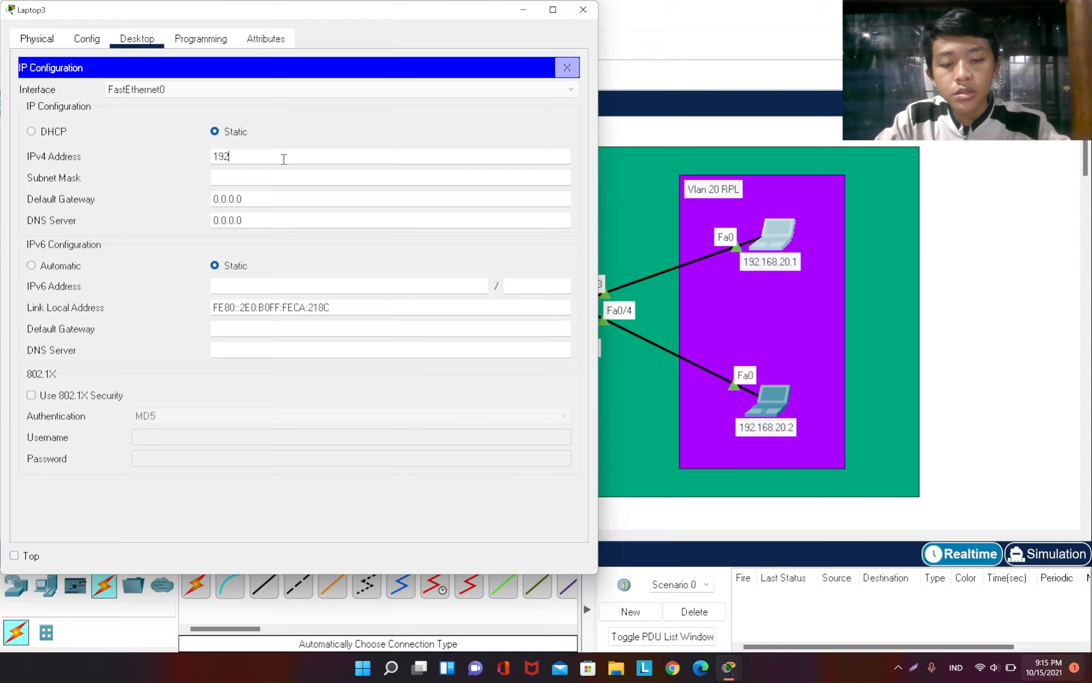
type(".168.1")
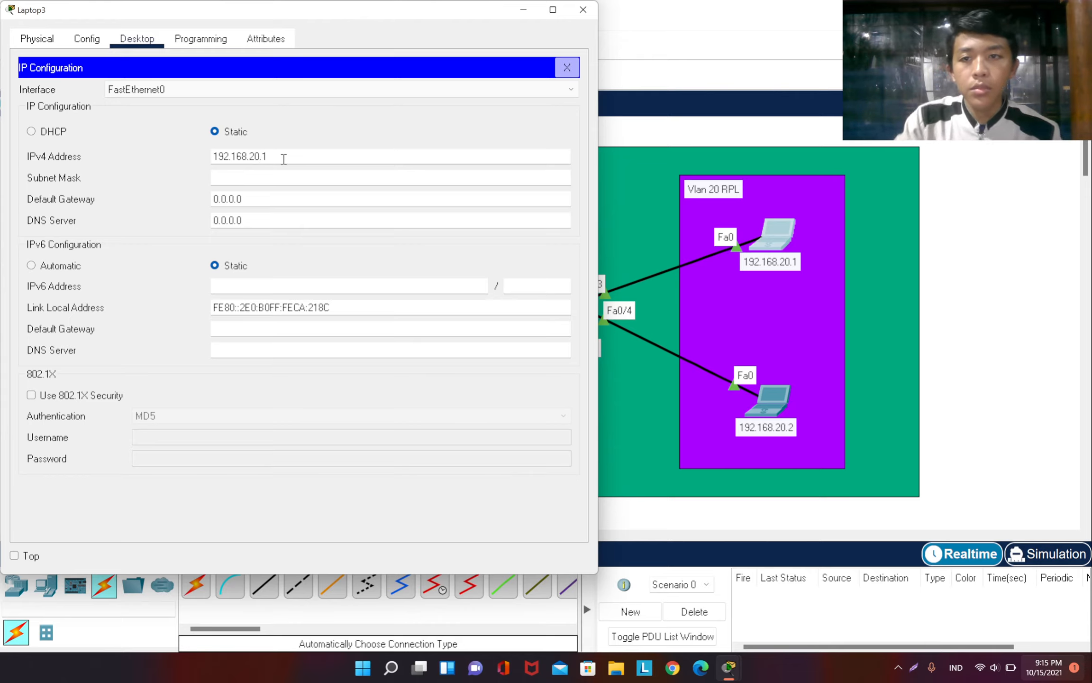
left_click(298, 174)
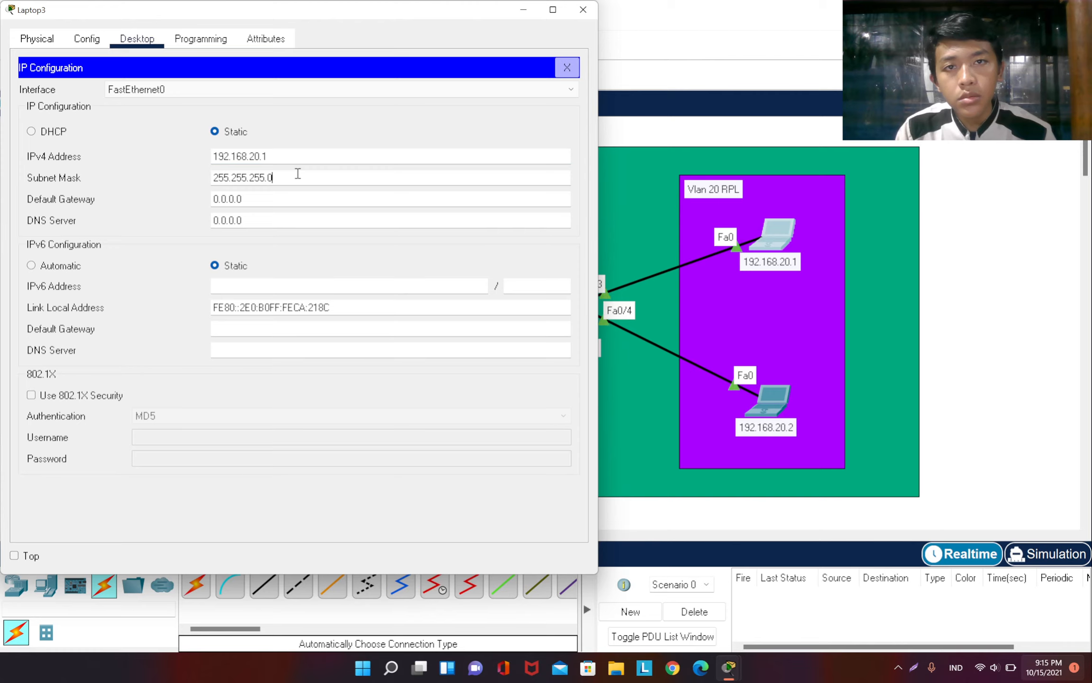
left_click(523, 11)
- Give the lower laptop in VLAN 20 RPL the static IPv4 address 192.168.20.2 with subnet mask 255.255.255.0
left_click(770, 394)
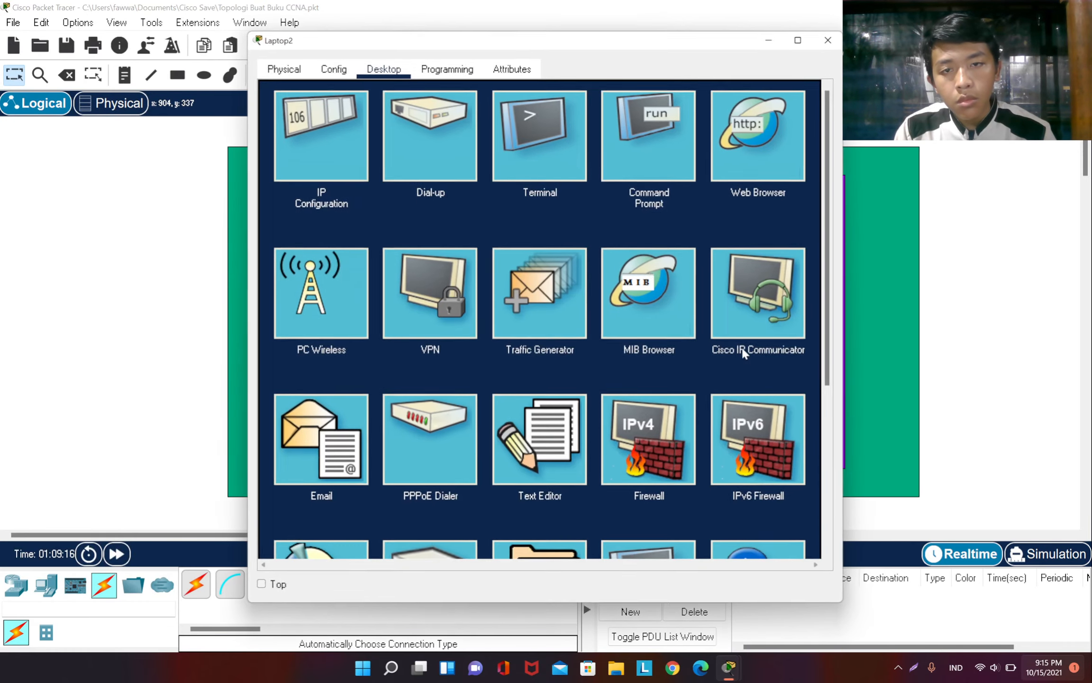
left_click(338, 154)
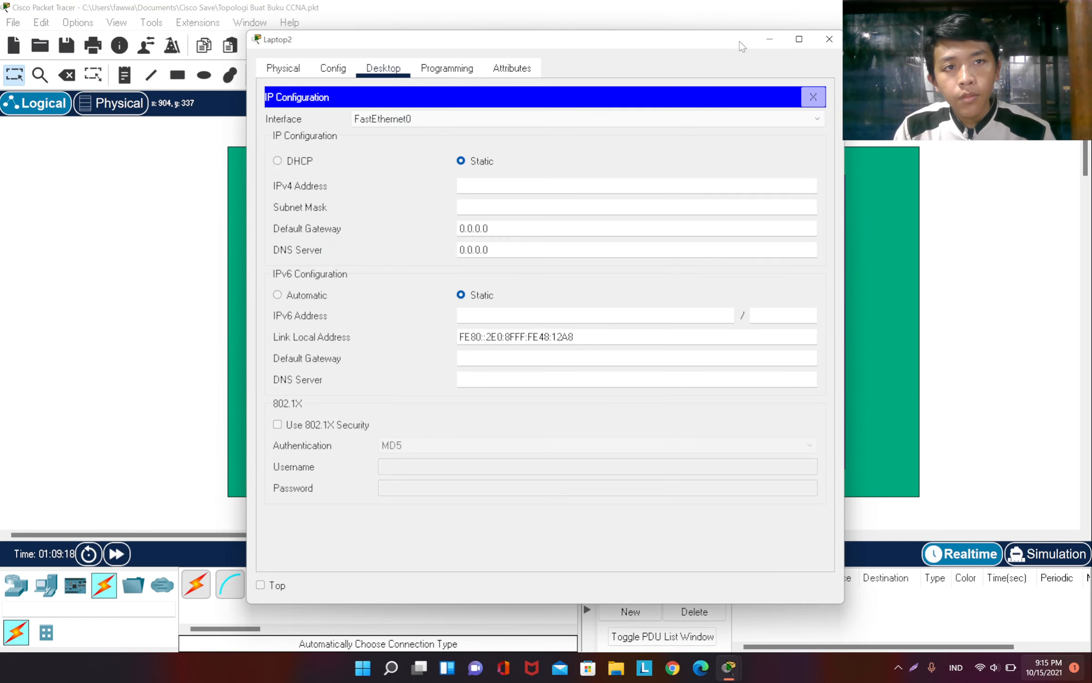
left_click_drag(742, 46, 494, 16)
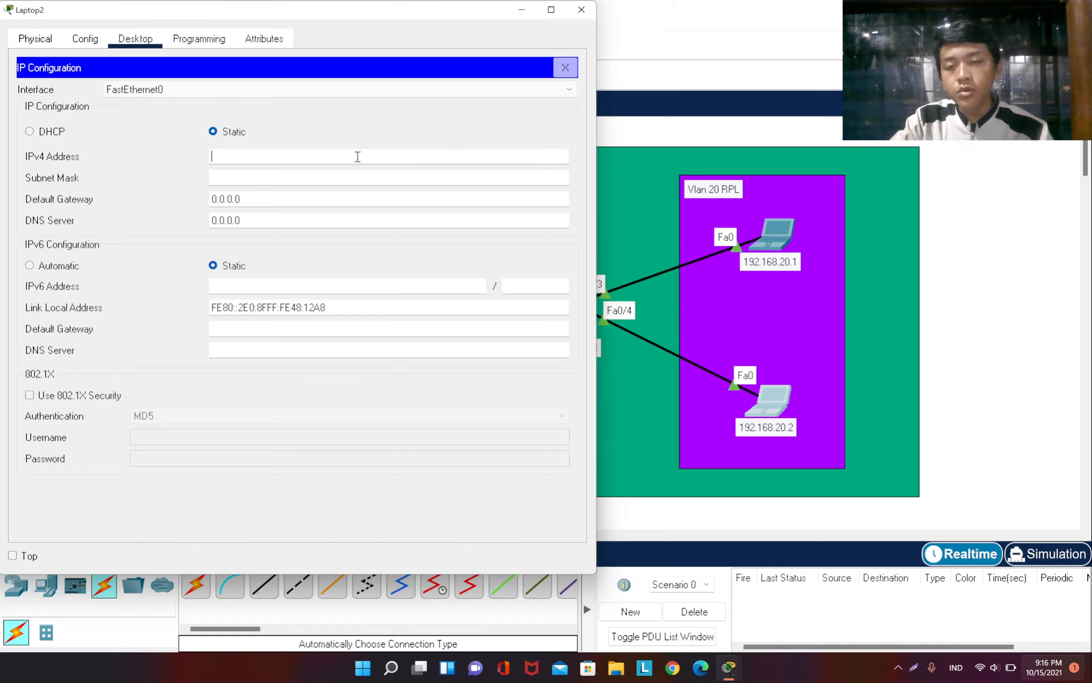
type("192.168.20.2")
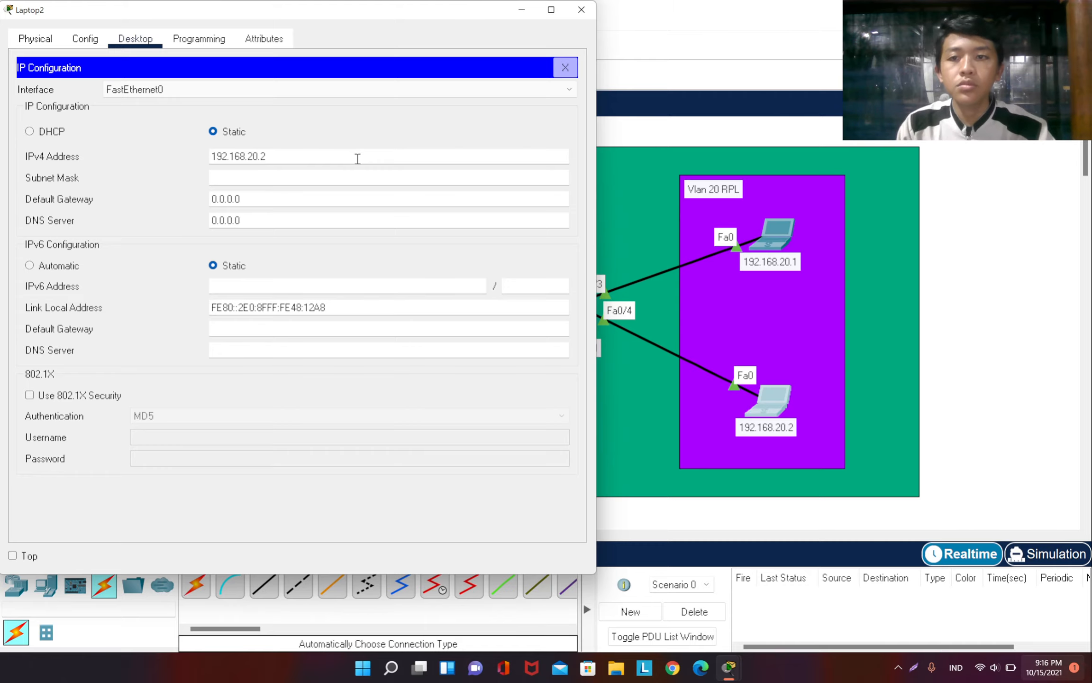
left_click(368, 178)
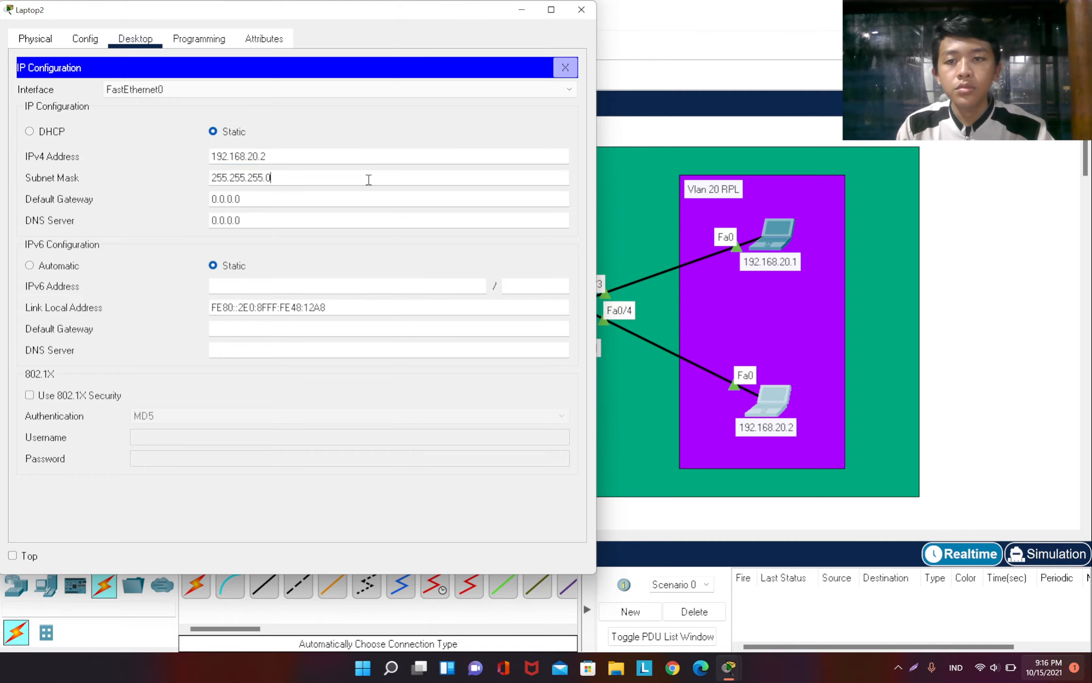
left_click(580, 11)
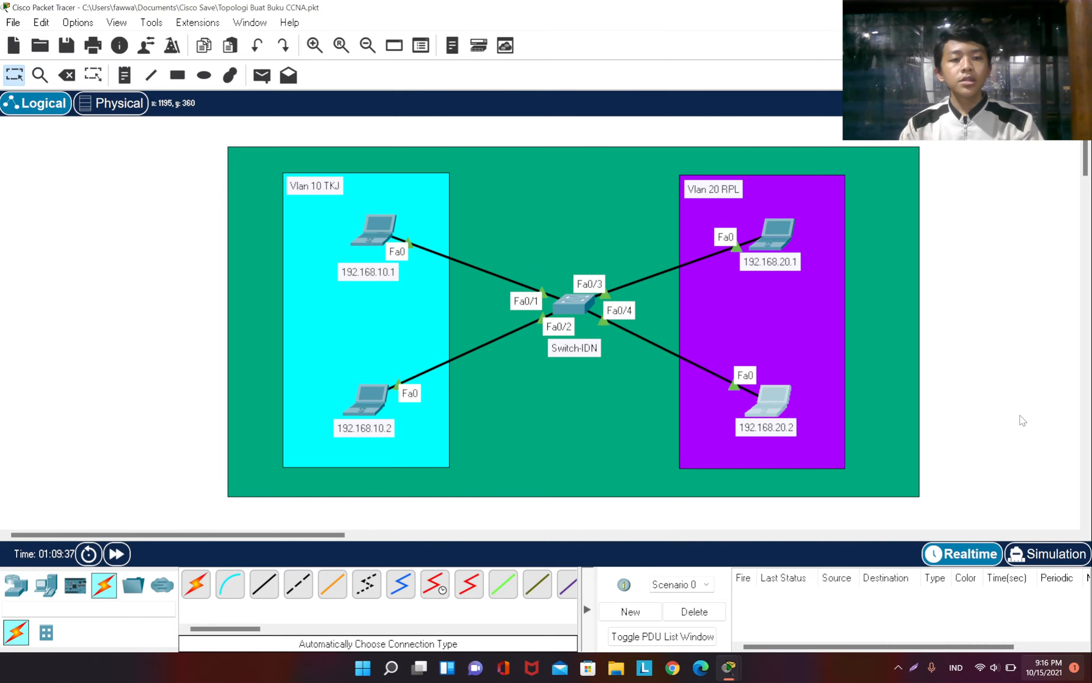
left_click_drag(209, 137, 873, 498)
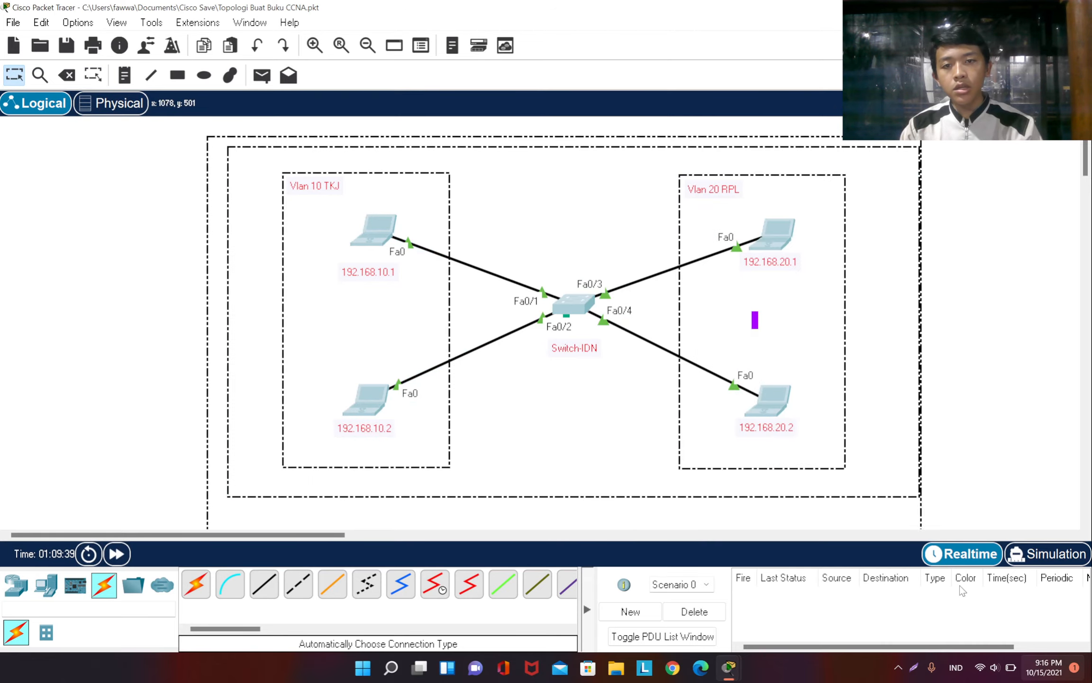
left_click(990, 473)
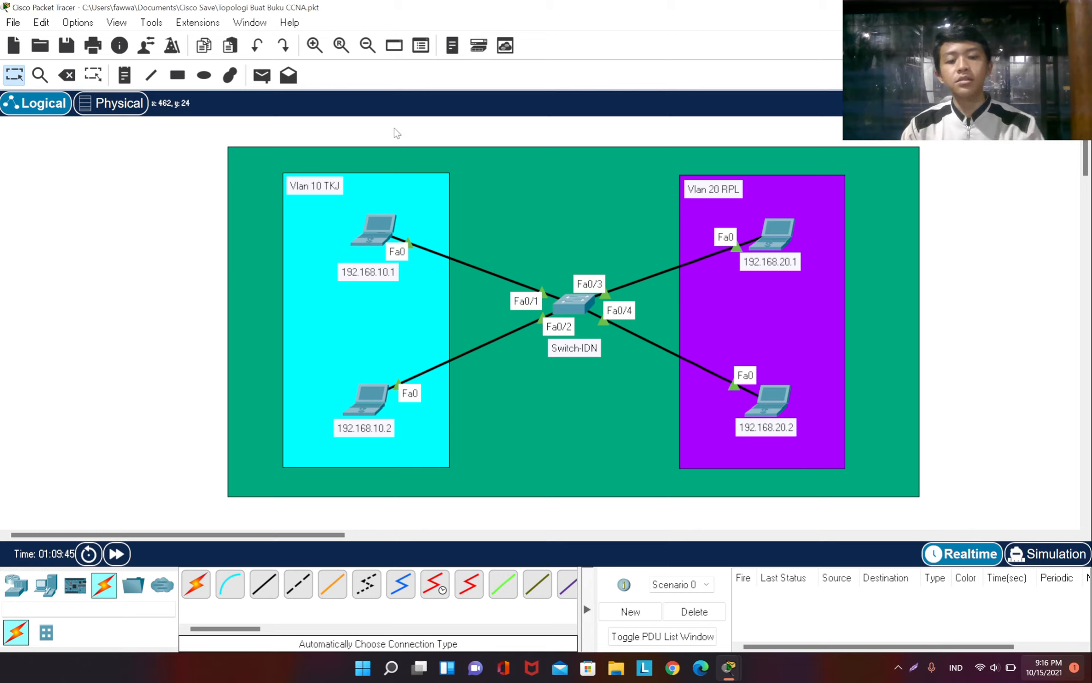
- Test the connection between VLANs with a repeated simple PDU from laptop 192.168.10.1 to laptop 192.168.20.1, and delete the test scenario
key("p")
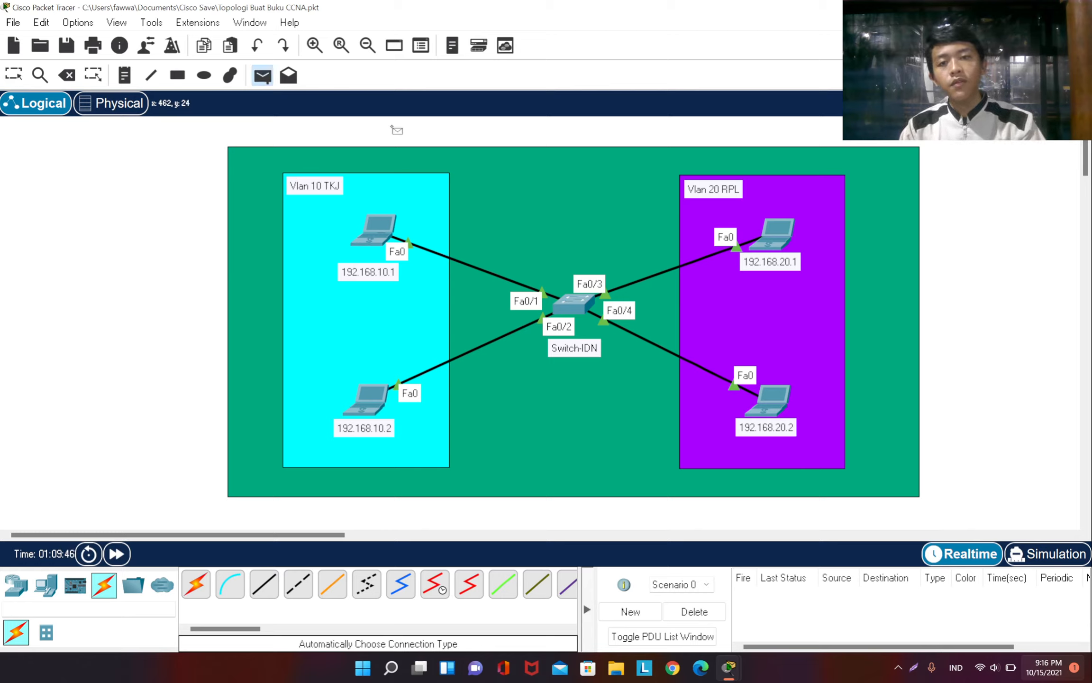
left_click(391, 231)
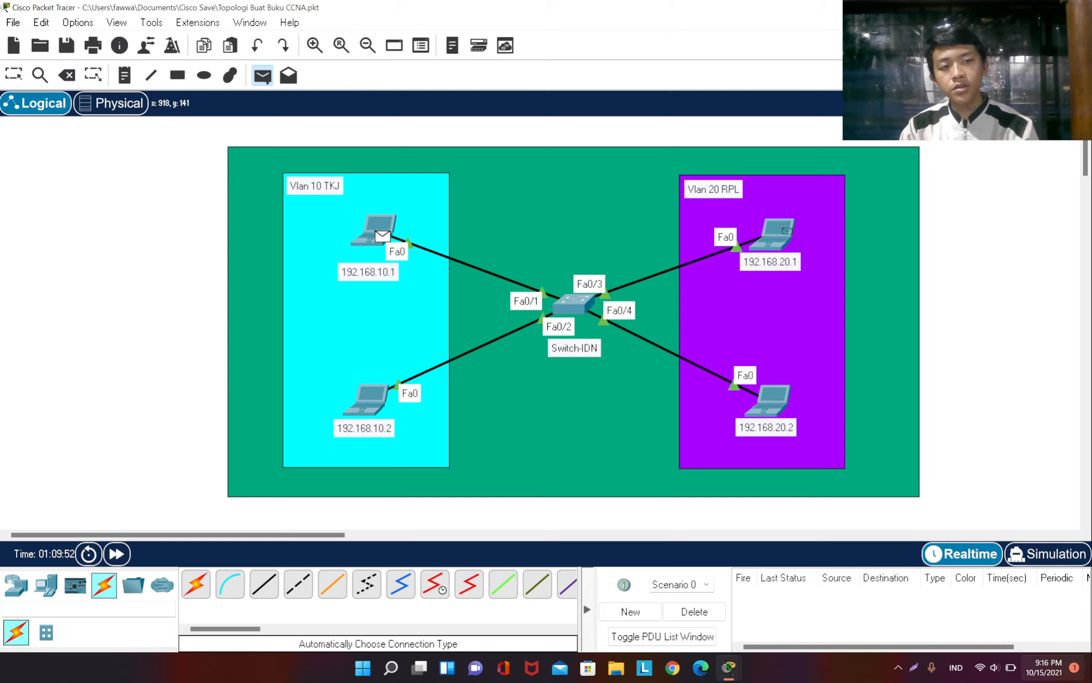
left_click(785, 231)
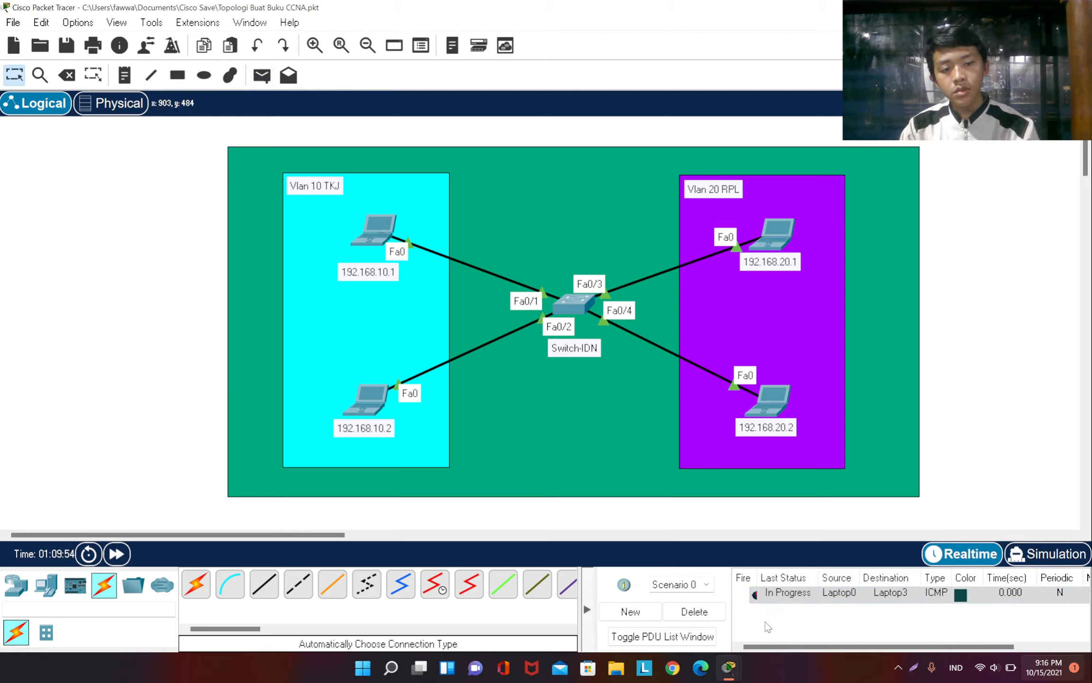
double_click(756, 594)
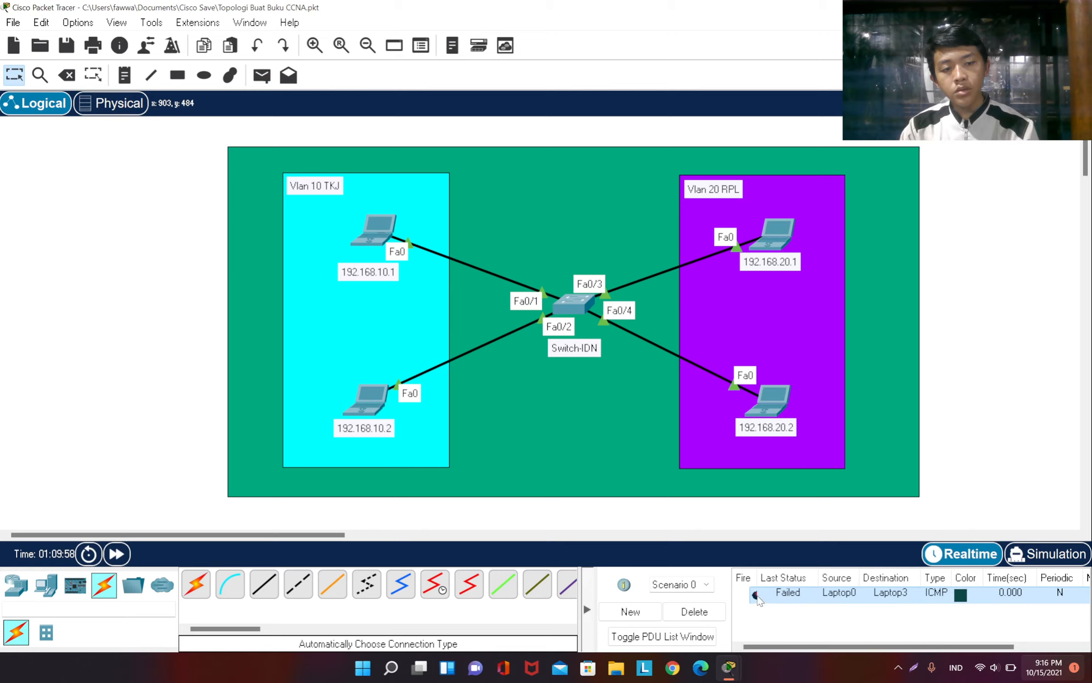
double_click(756, 596)
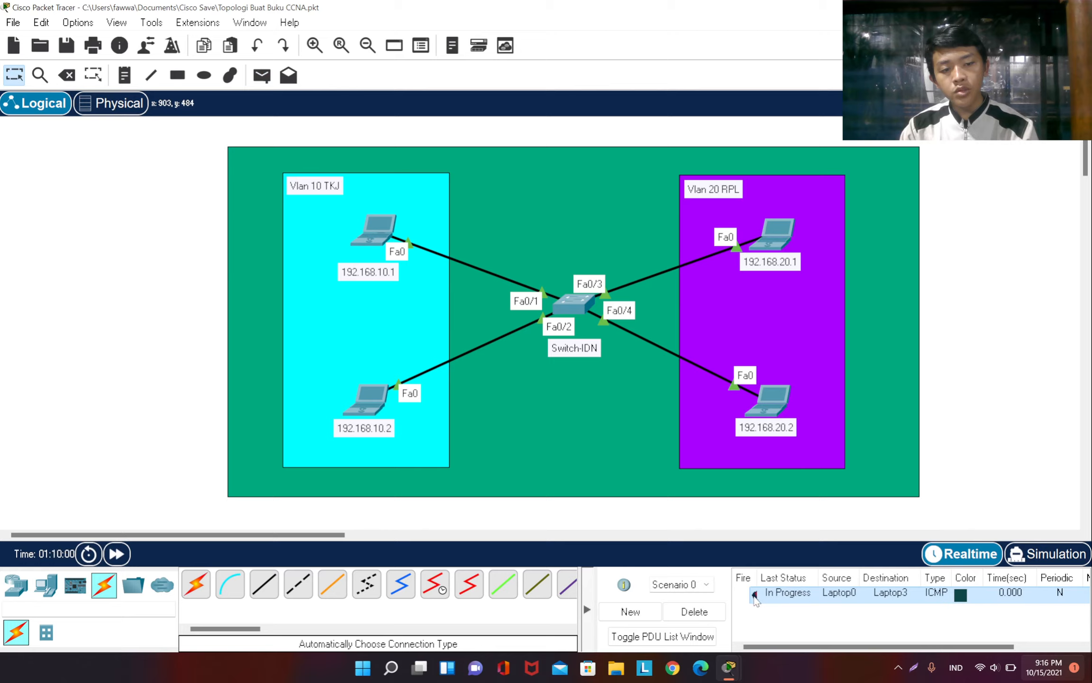
double_click(755, 596)
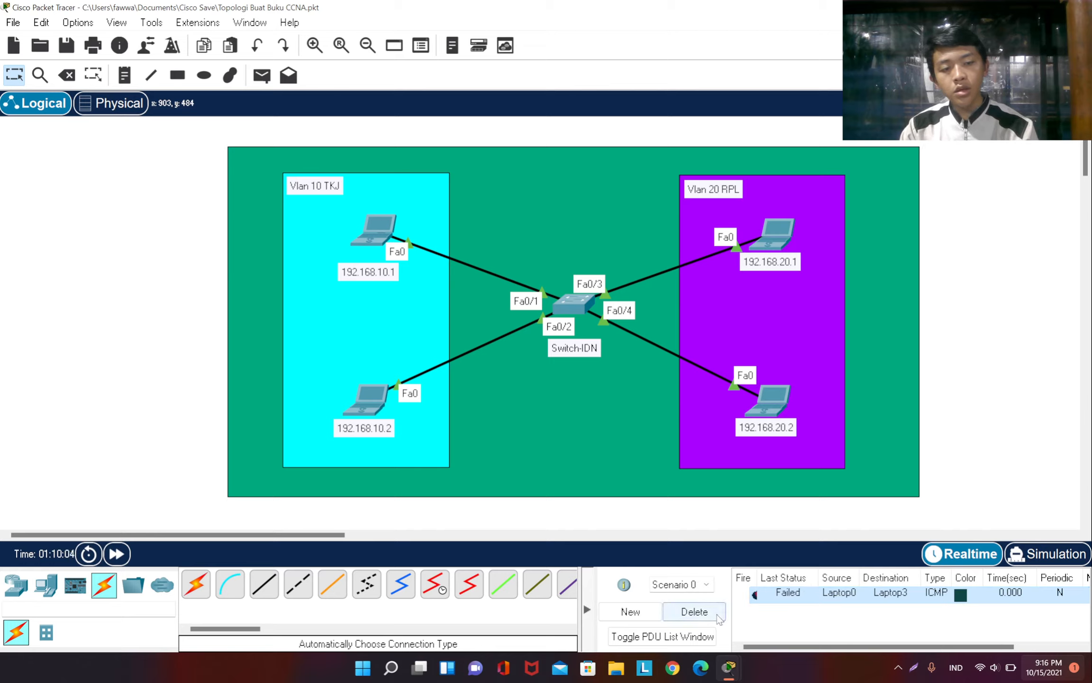
left_click(694, 612)
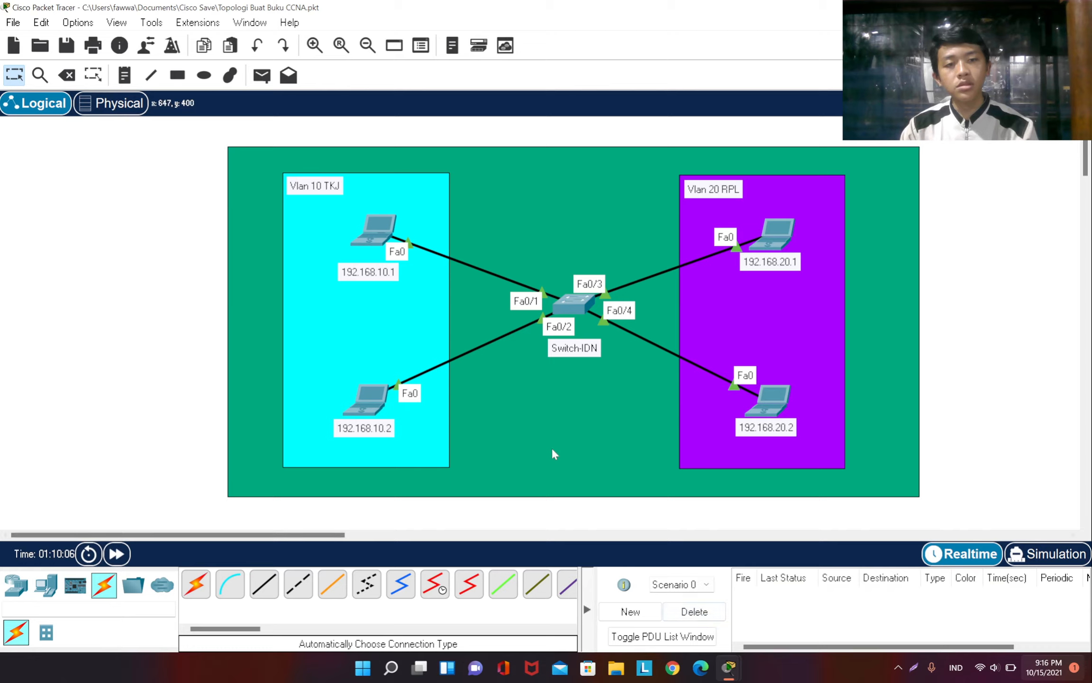
- Send a simple PDU from laptop 192.168.10.2 to laptop 192.168.20.2 across the VLANs, and delete the test scenario
key("p")
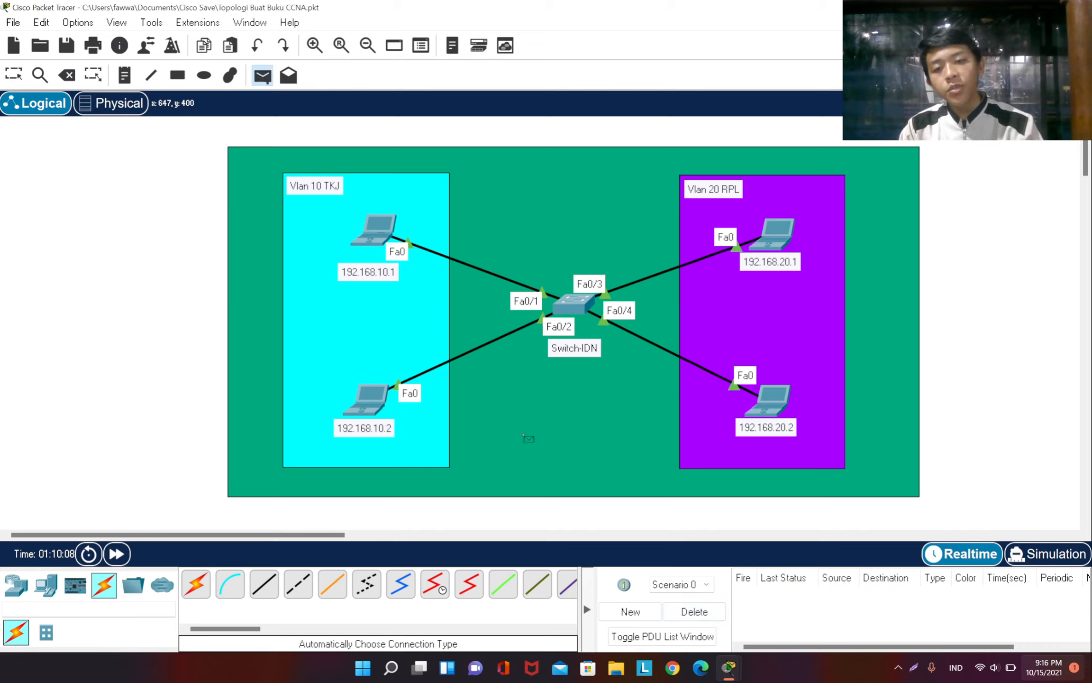
left_click(374, 402)
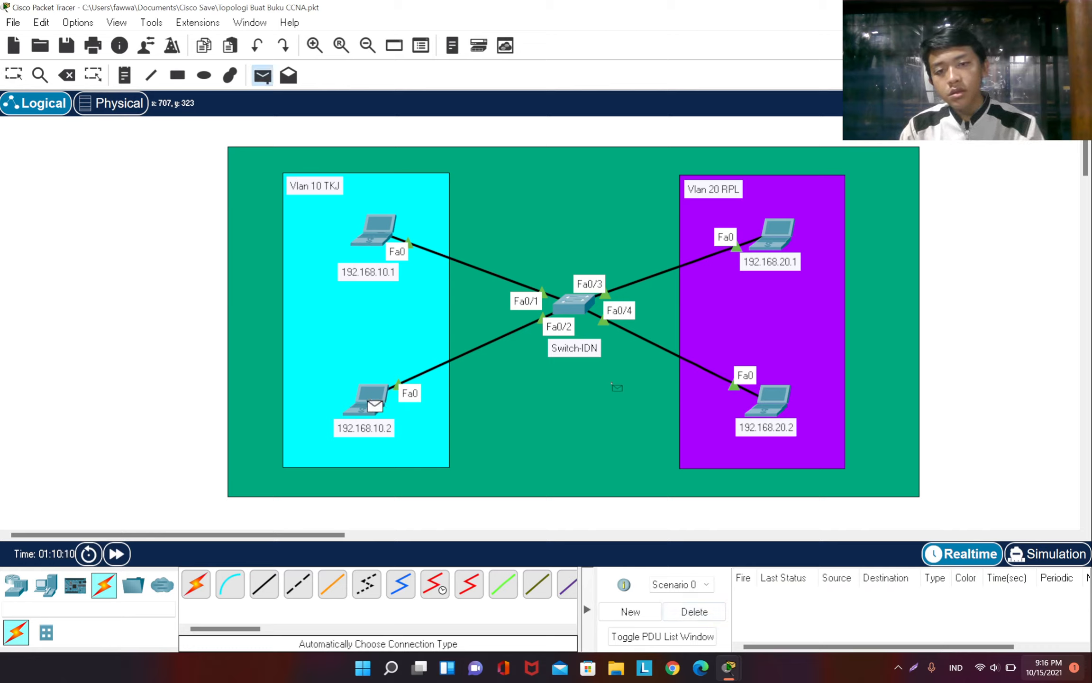
left_click(781, 406)
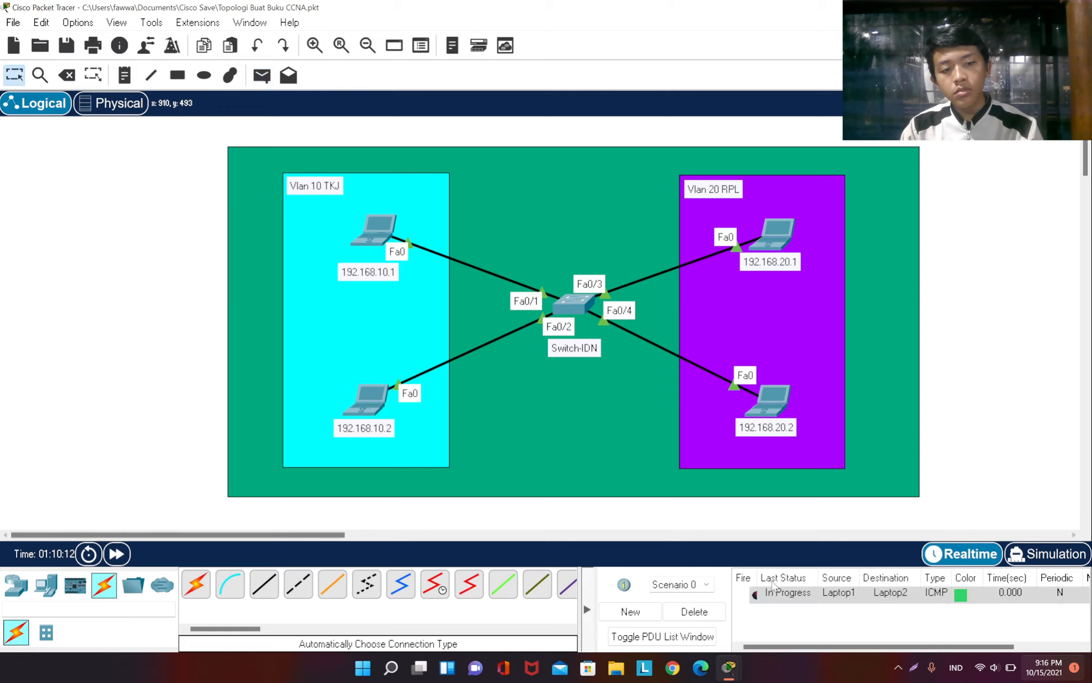
left_click(754, 596)
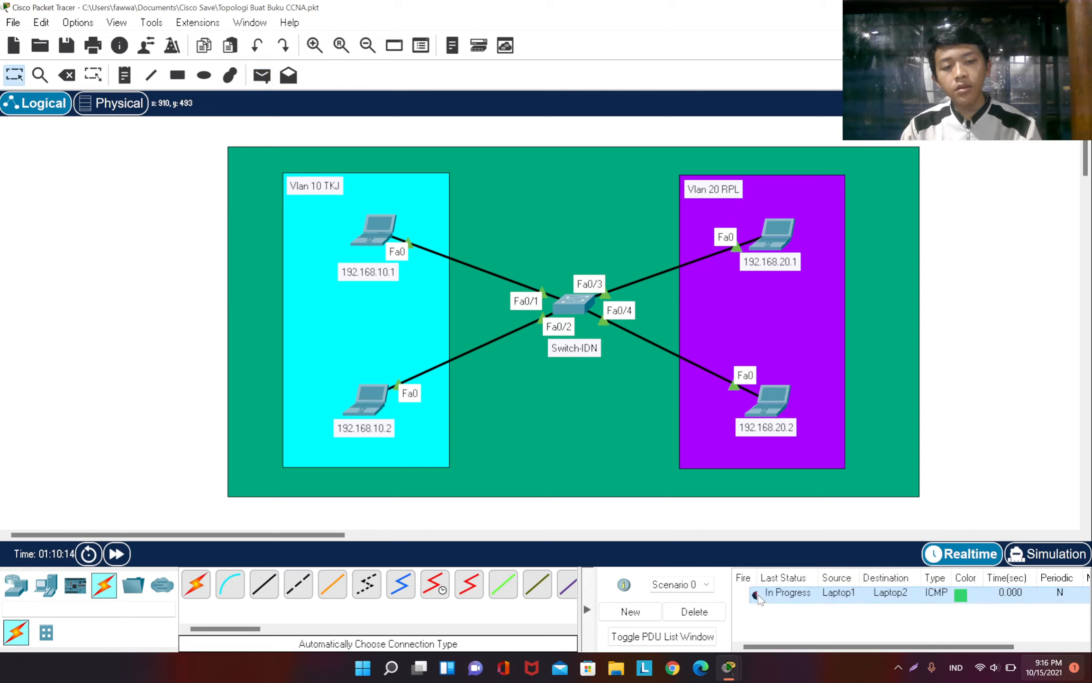
left_click(712, 613)
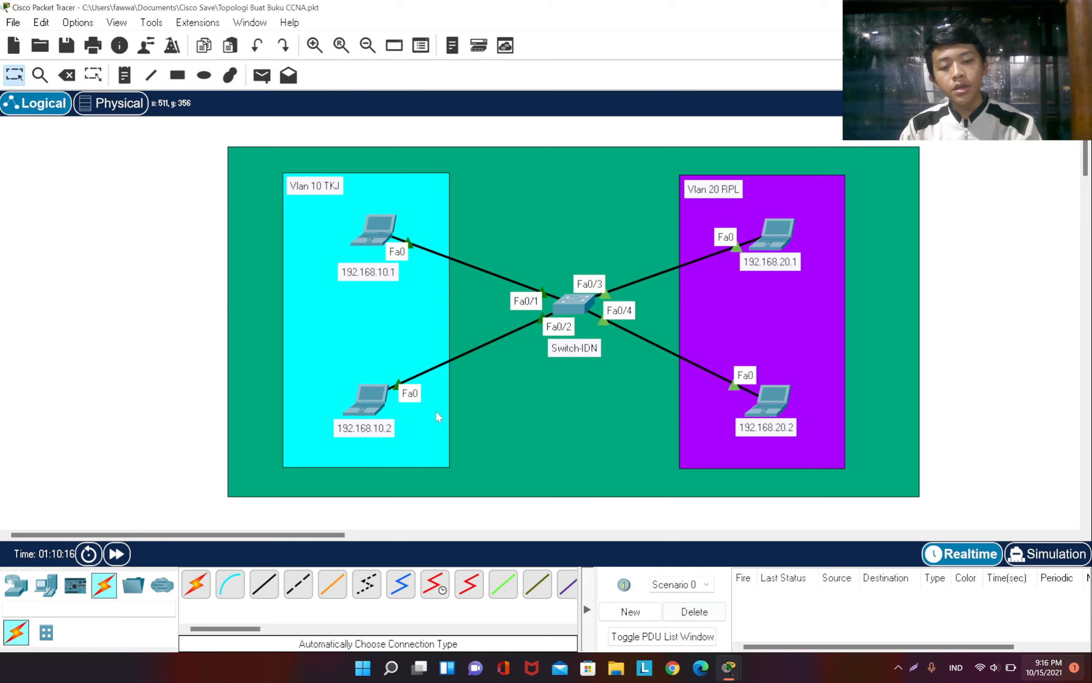
- Test connectivity inside VLAN 10 TKJ with a simple PDU from laptop 192.168.10.1 to 192.168.10.2, and delete the test scenario
key("p")
left_click(379, 231)
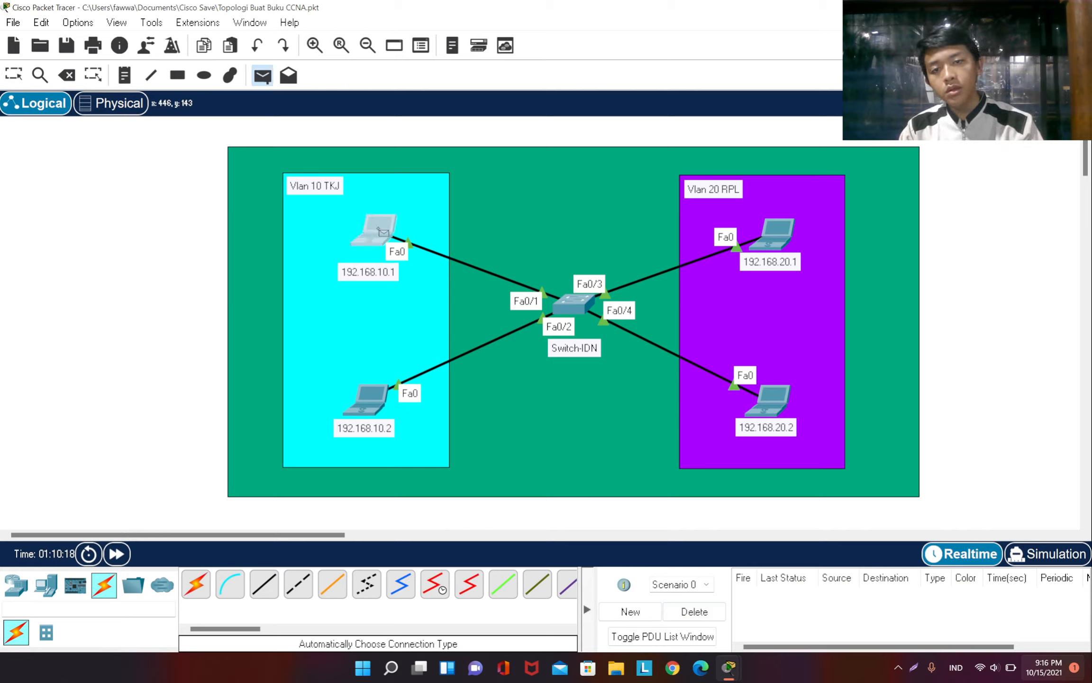
left_click(373, 401)
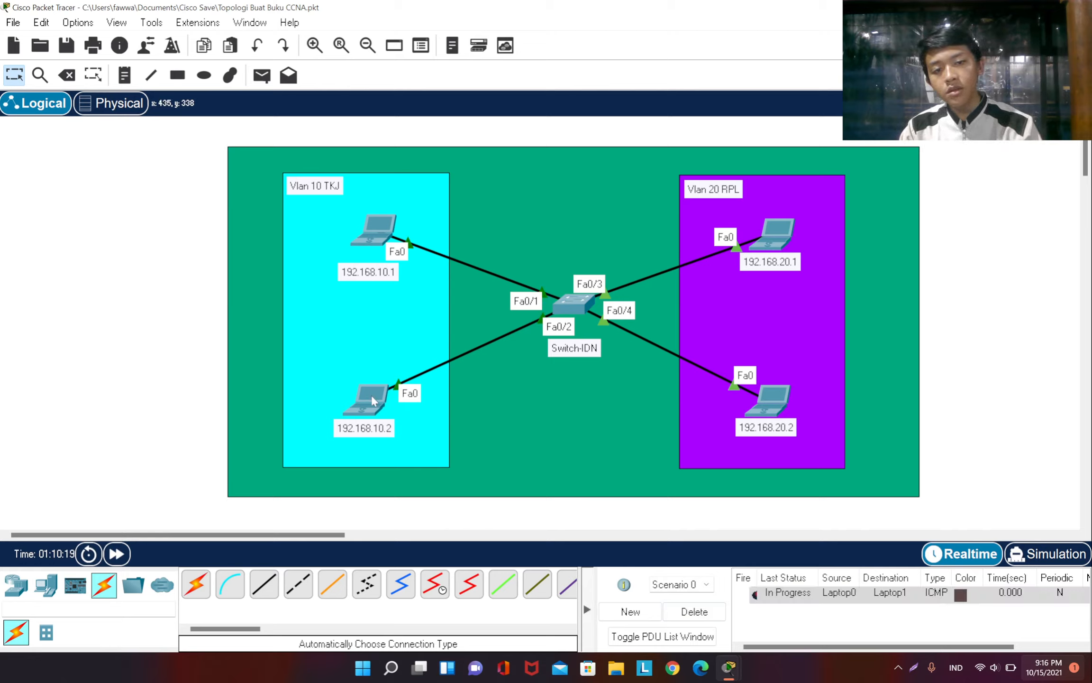
left_click(765, 598)
left_click(693, 611)
- Test connectivity inside VLAN 20 RPL with a simple PDU from laptop 192.168.20.1 to 192.168.20.2, and delete the test scenario
key("p")
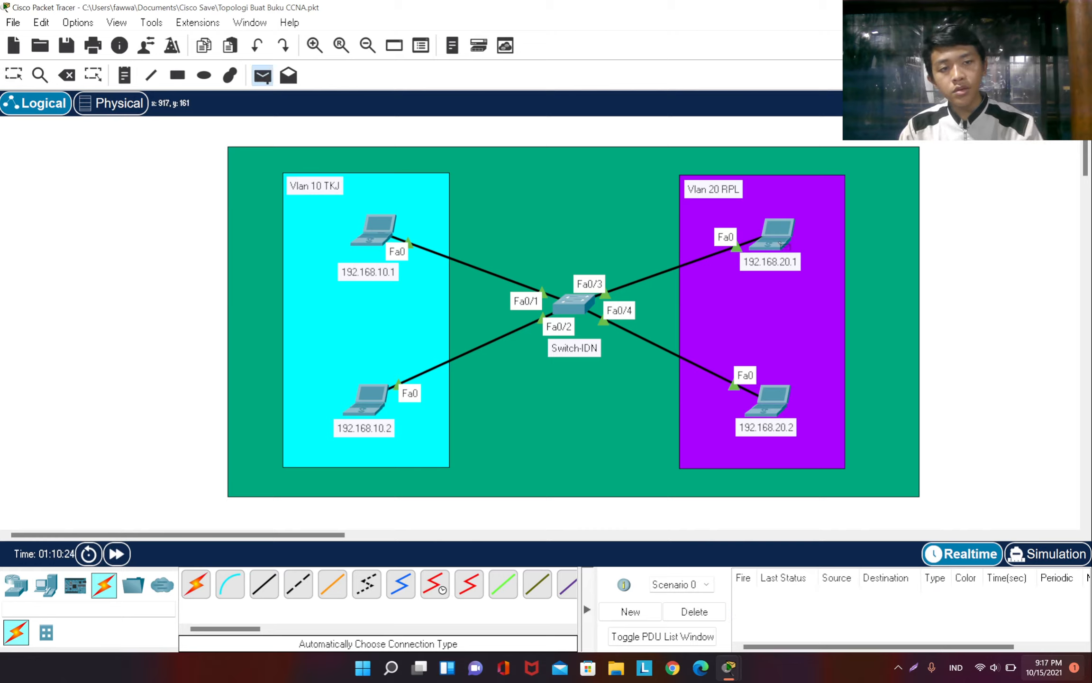
left_click(782, 241)
left_click(777, 399)
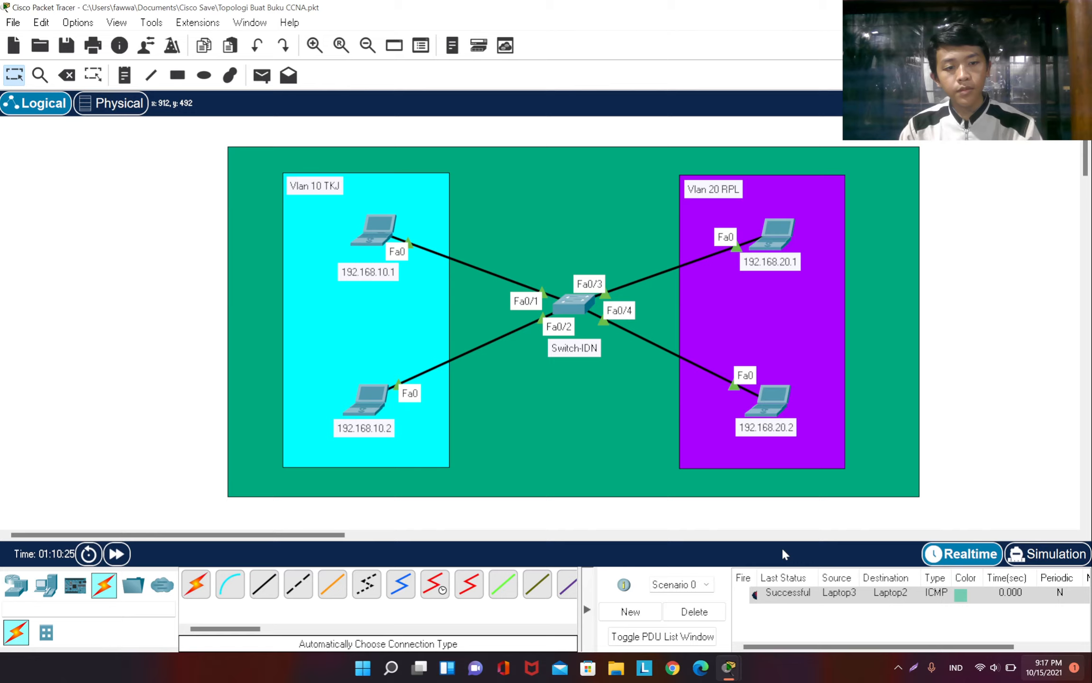
left_click(696, 612)
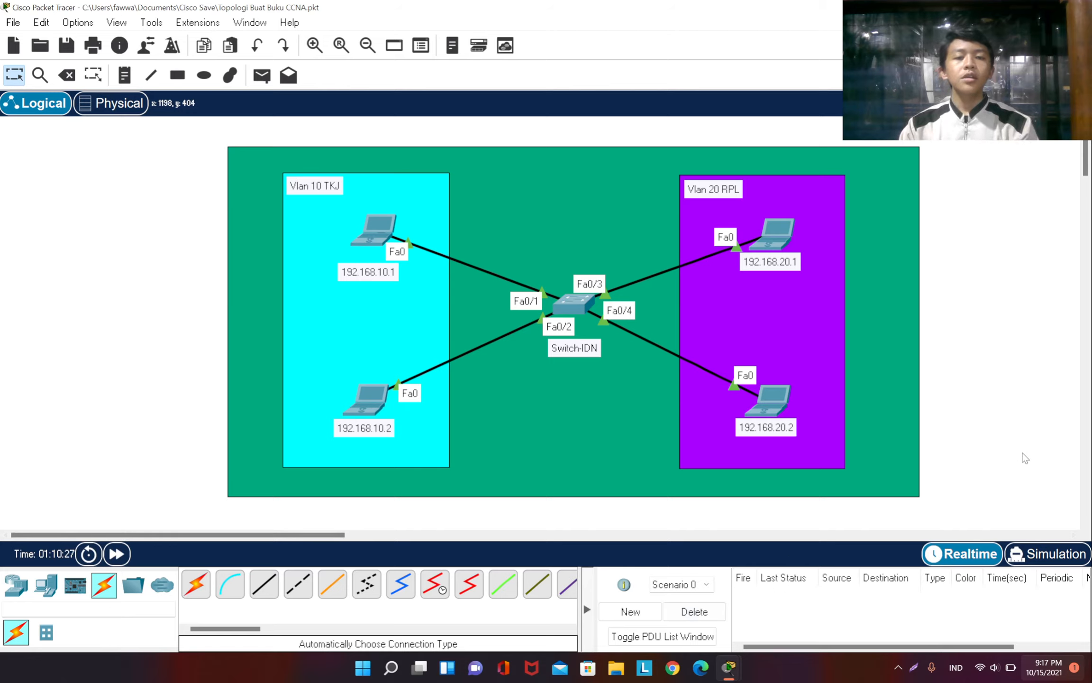